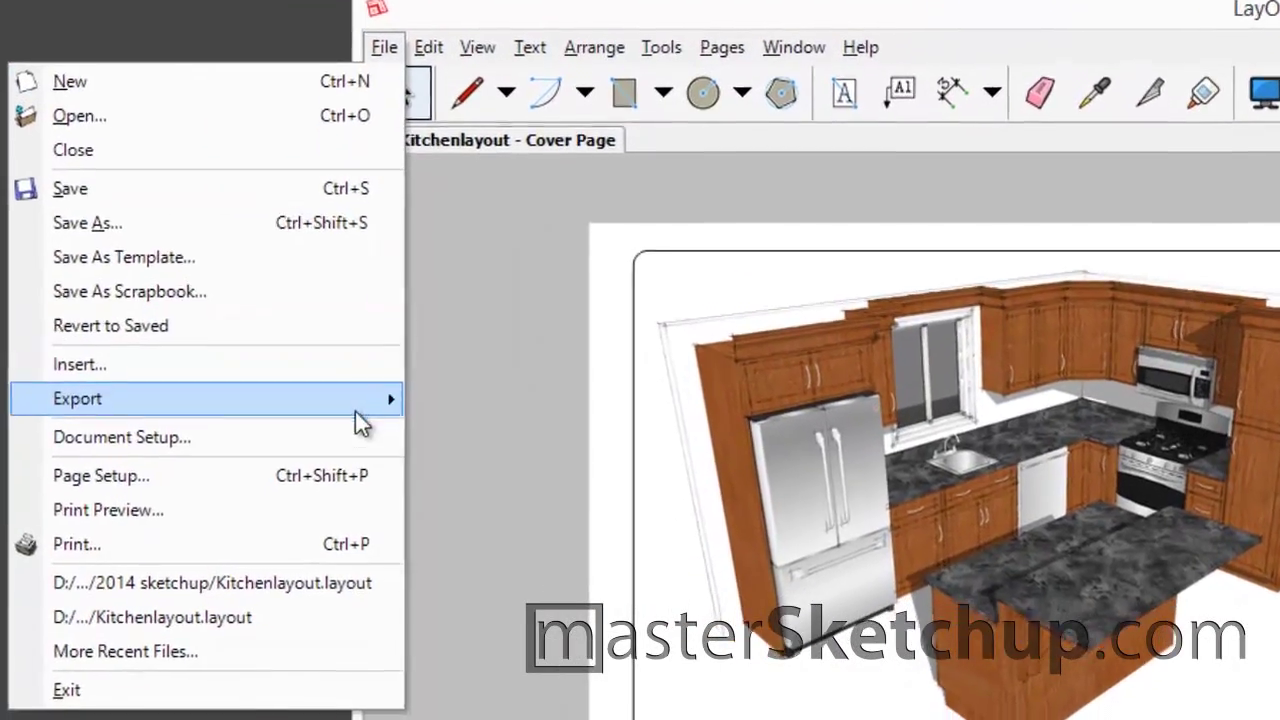
Step: Open Document Setup's Auto-Text and browse the Address, Author and CurrentDate tags
click(335, 454)
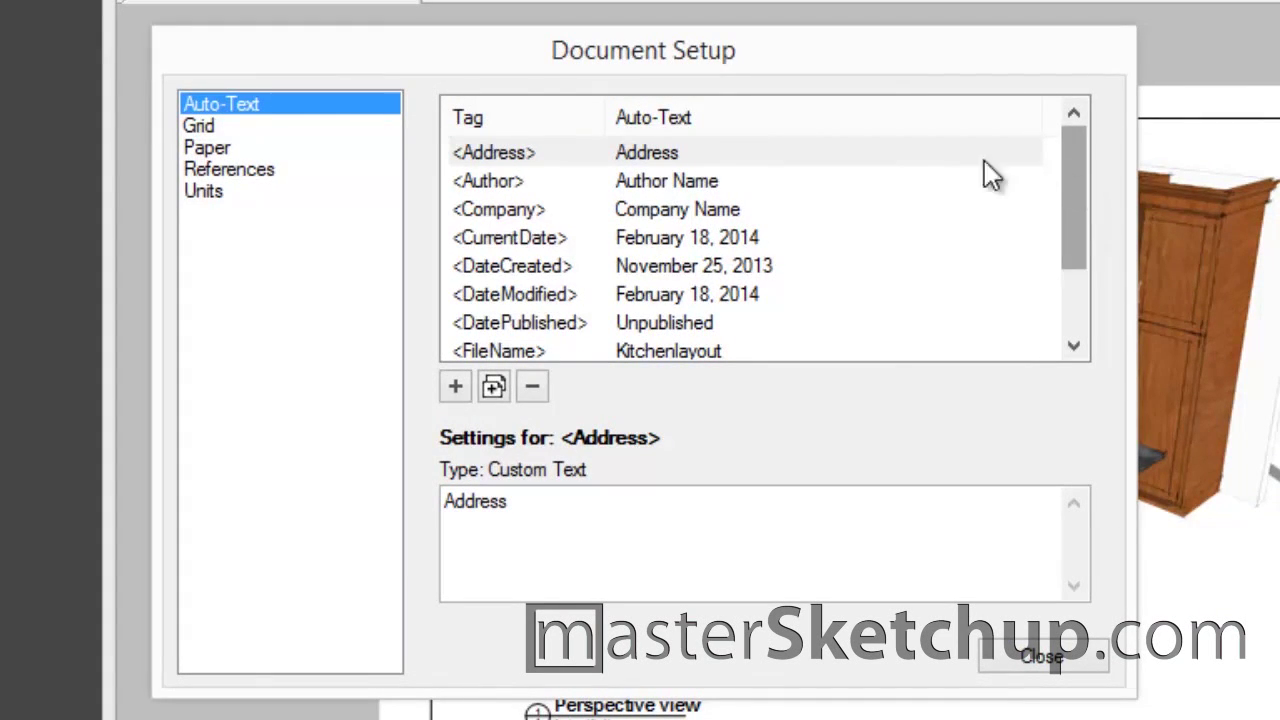
click(478, 160)
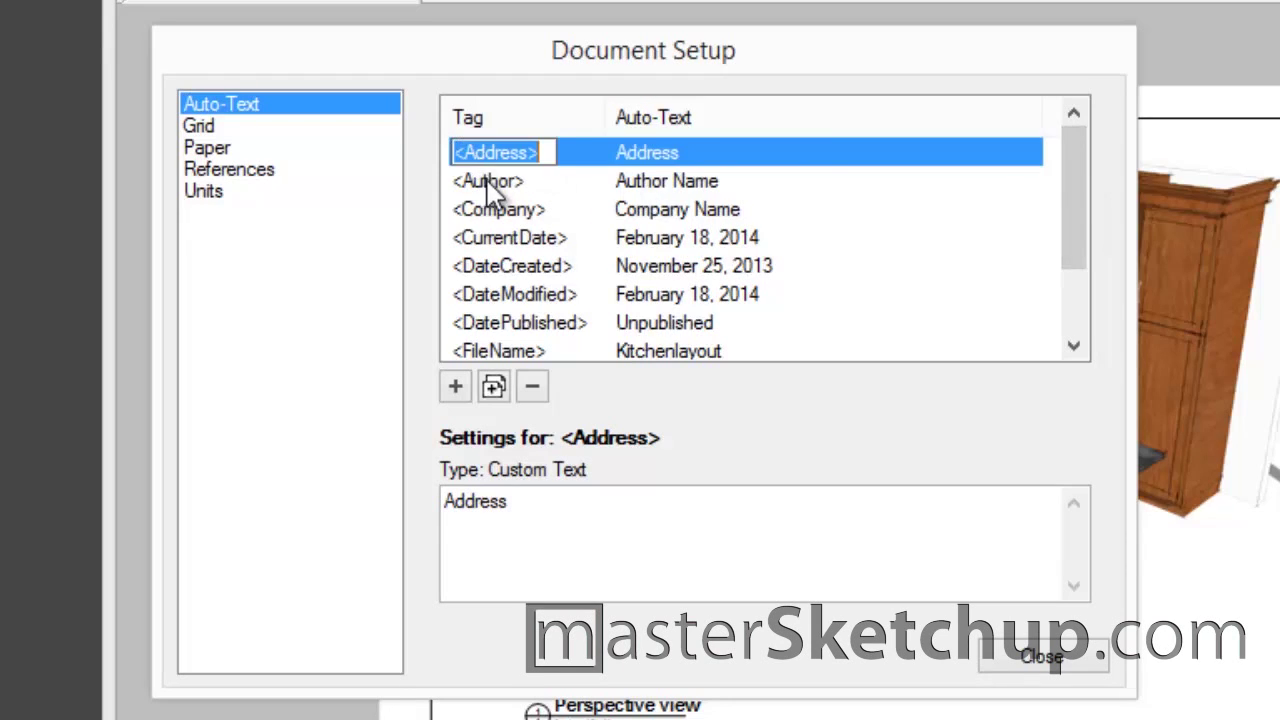
click(488, 190)
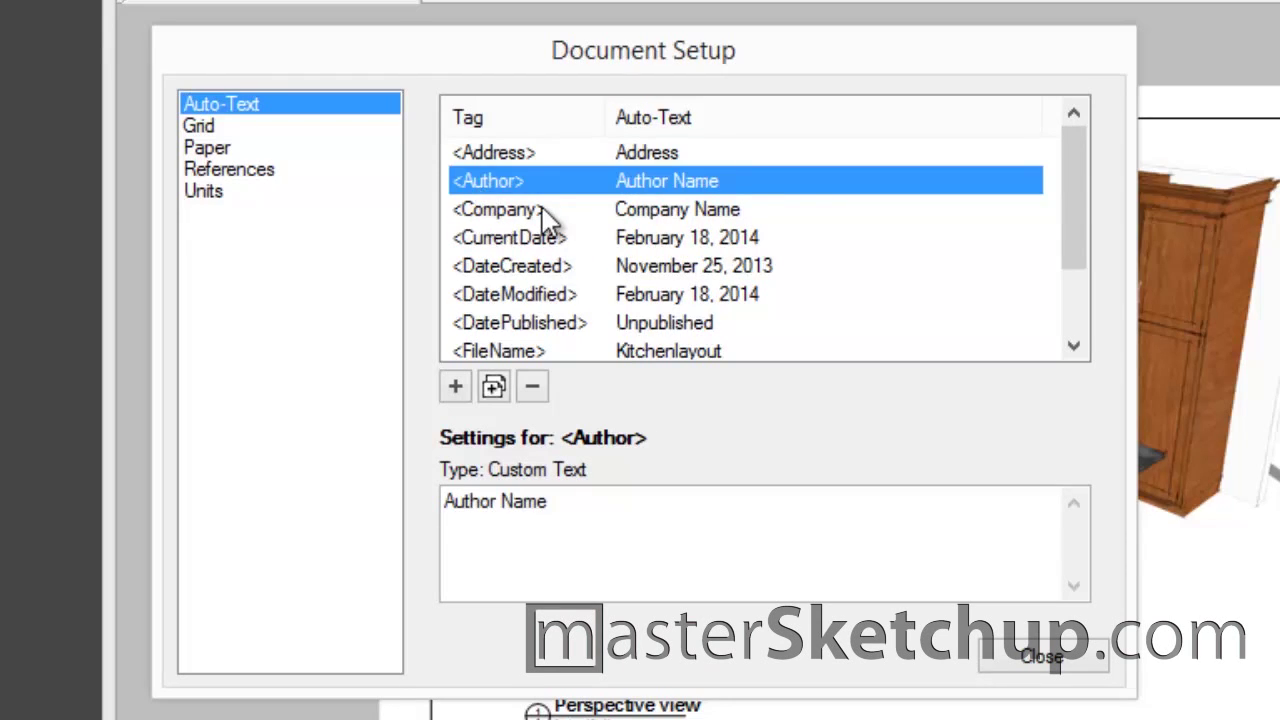
scroll(551, 220, down, 1)
scroll(551, 220, up, 1)
click(553, 242)
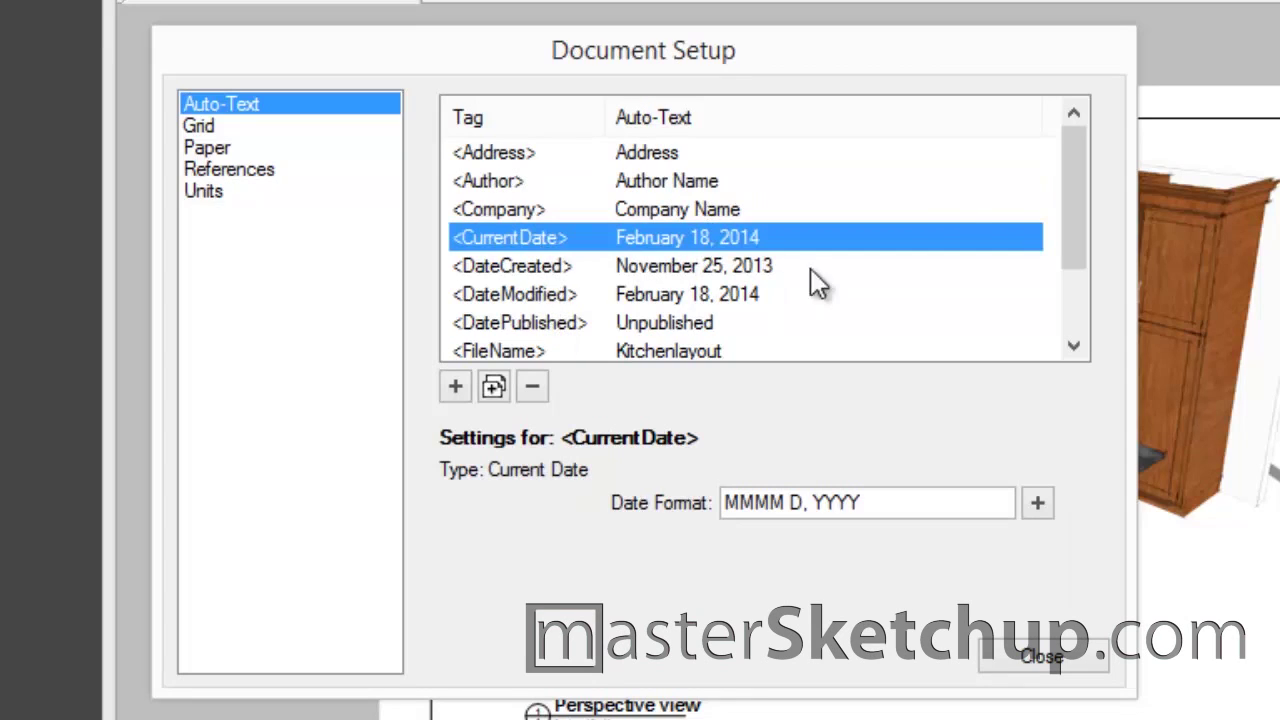
drag(1072, 210, 1080, 335)
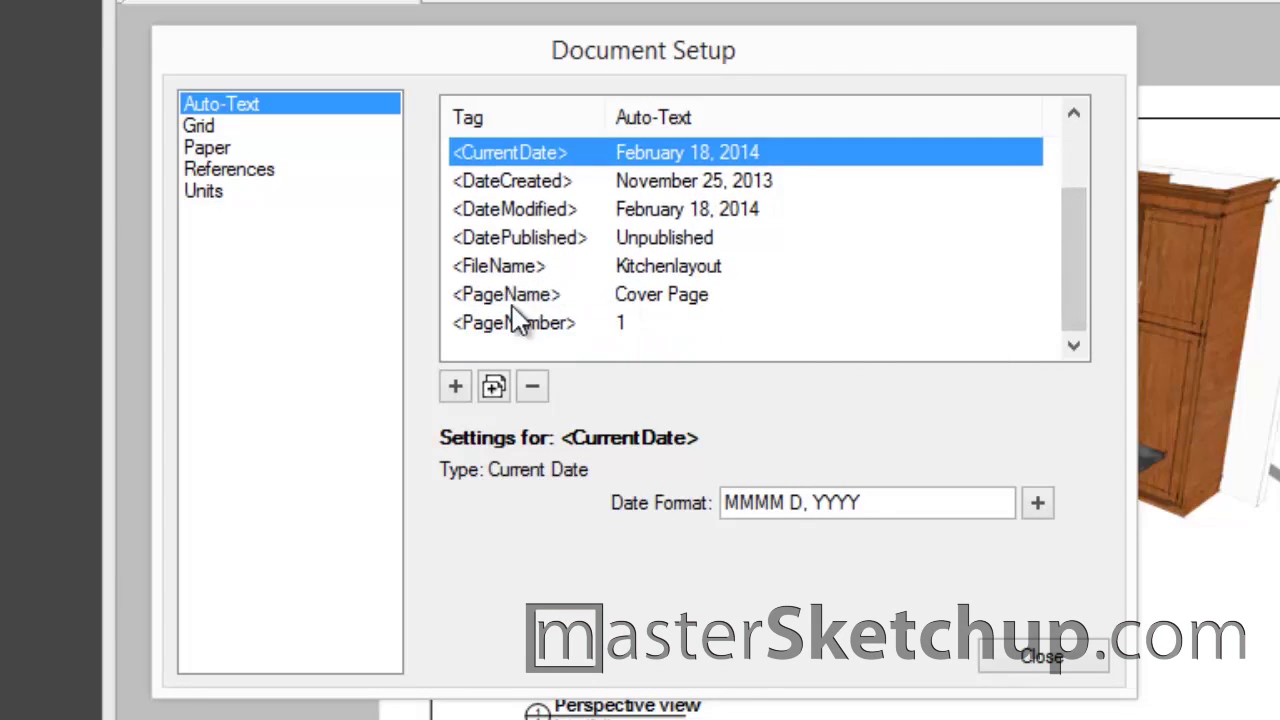
drag(1071, 279, 1073, 160)
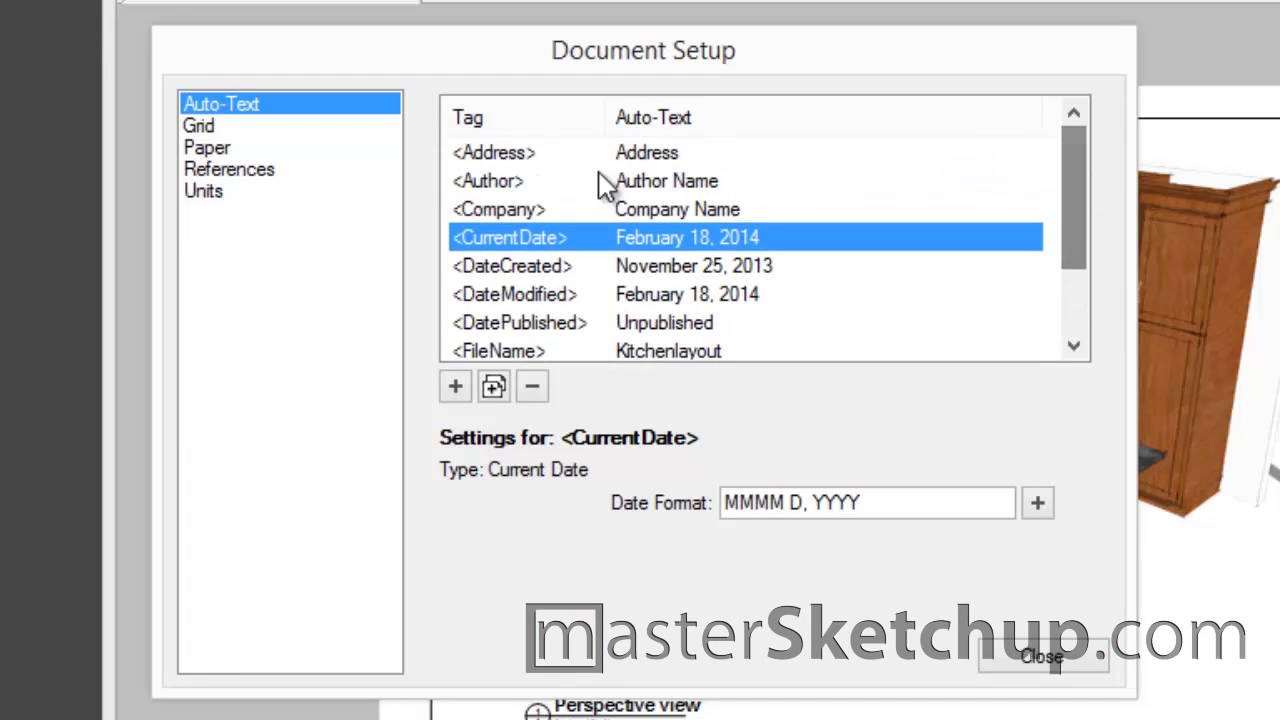
Step: Select the Address tag's existing custom text so it can be replaced
click(502, 162)
click(590, 503)
drag(541, 513, 394, 491)
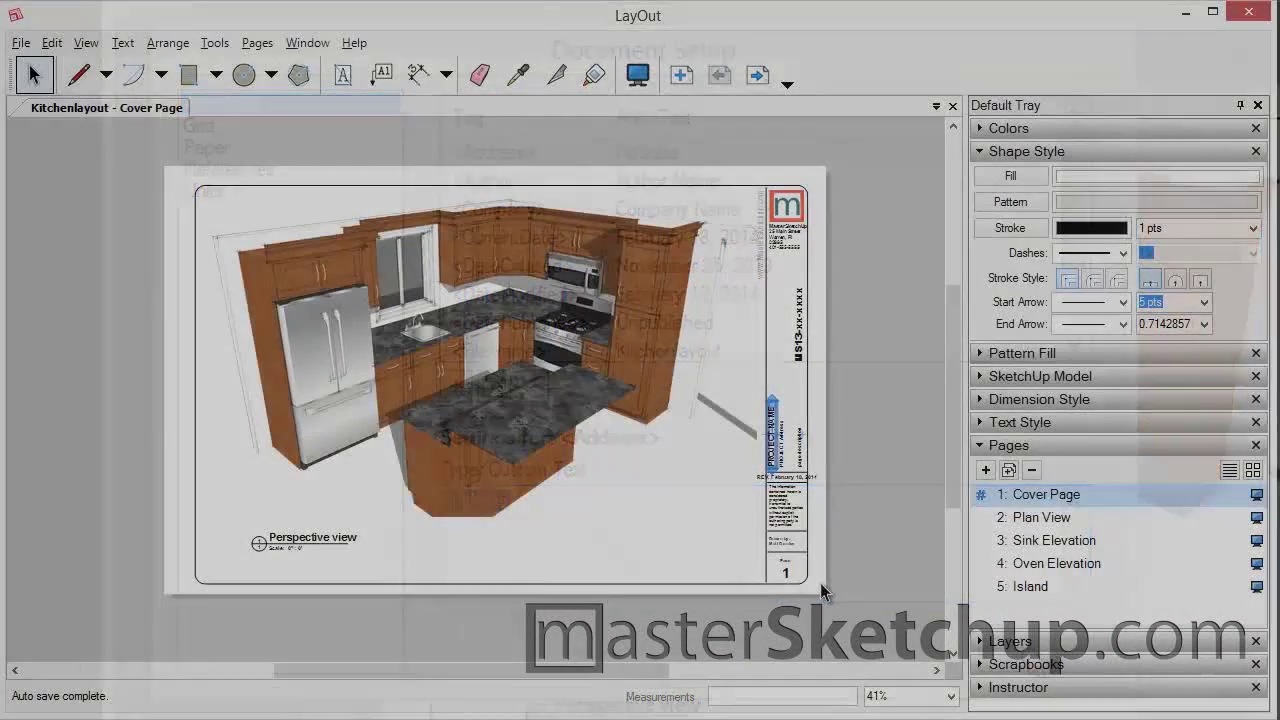
Step: Check the title block page number on Plan View, Sink Elevation, Oven Elevation, Island, then Cover Page
scroll(818, 598, up, 5)
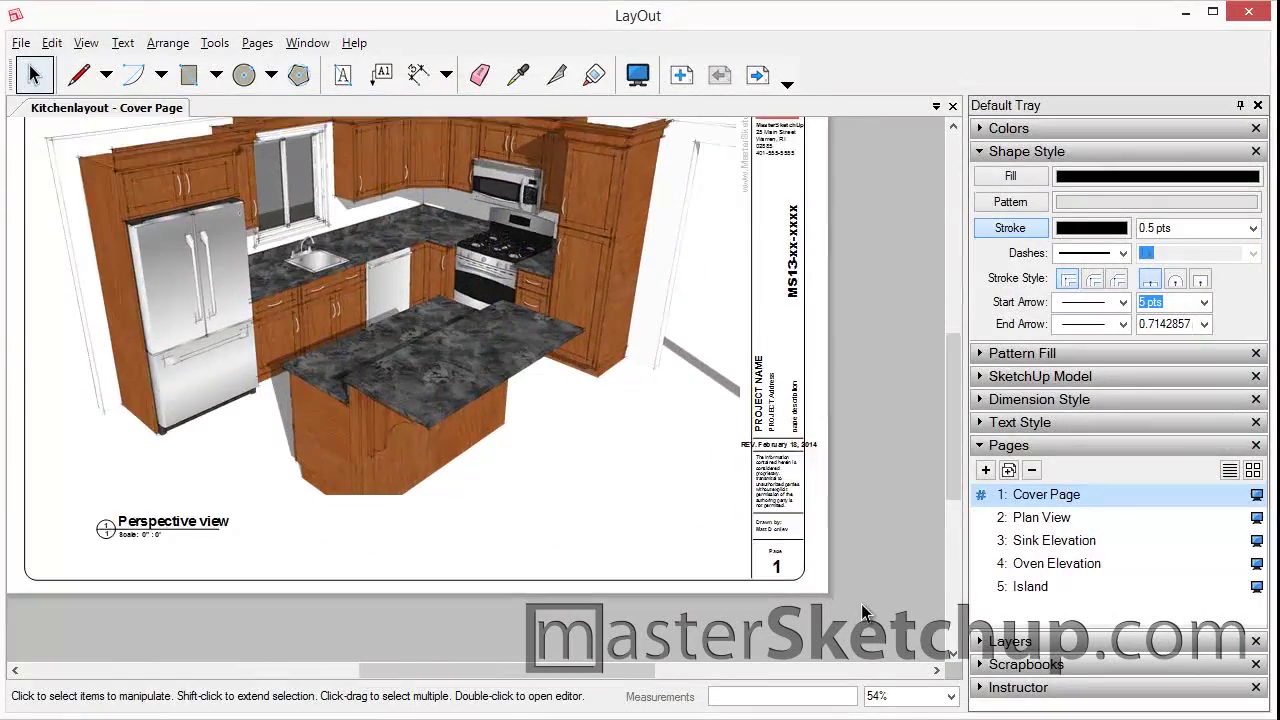
scroll(826, 593, up, 2)
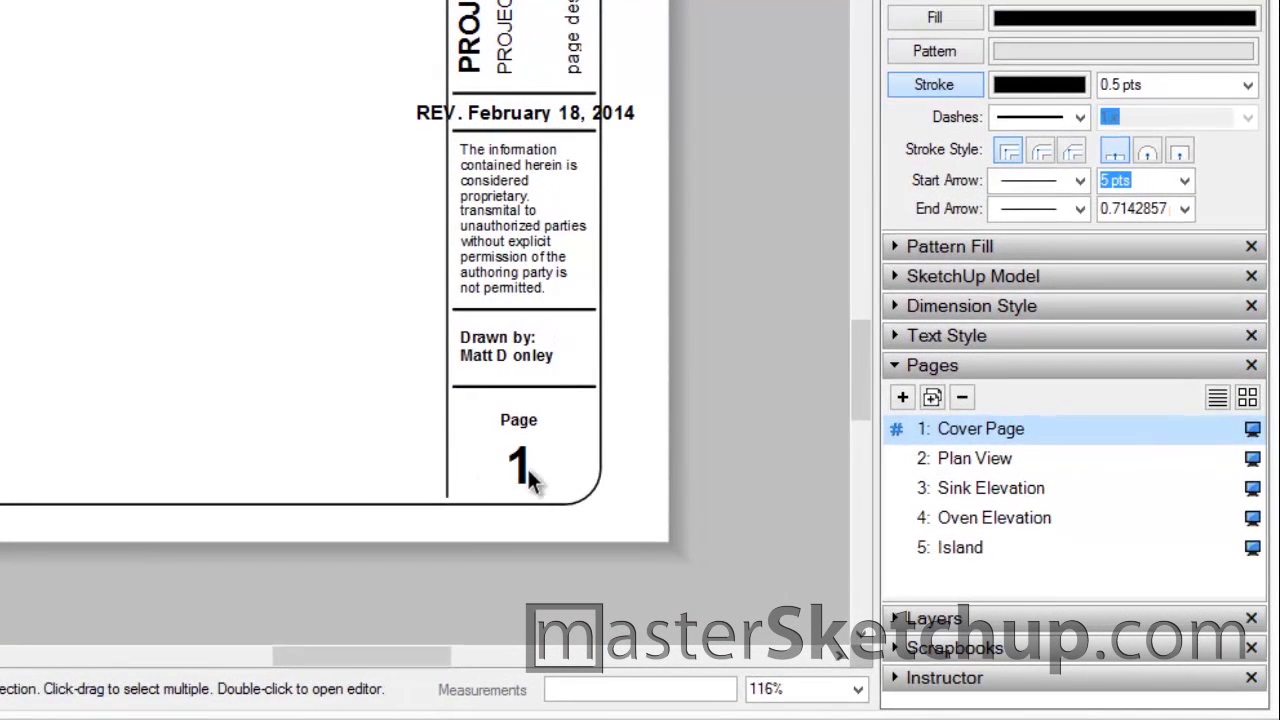
click(497, 474)
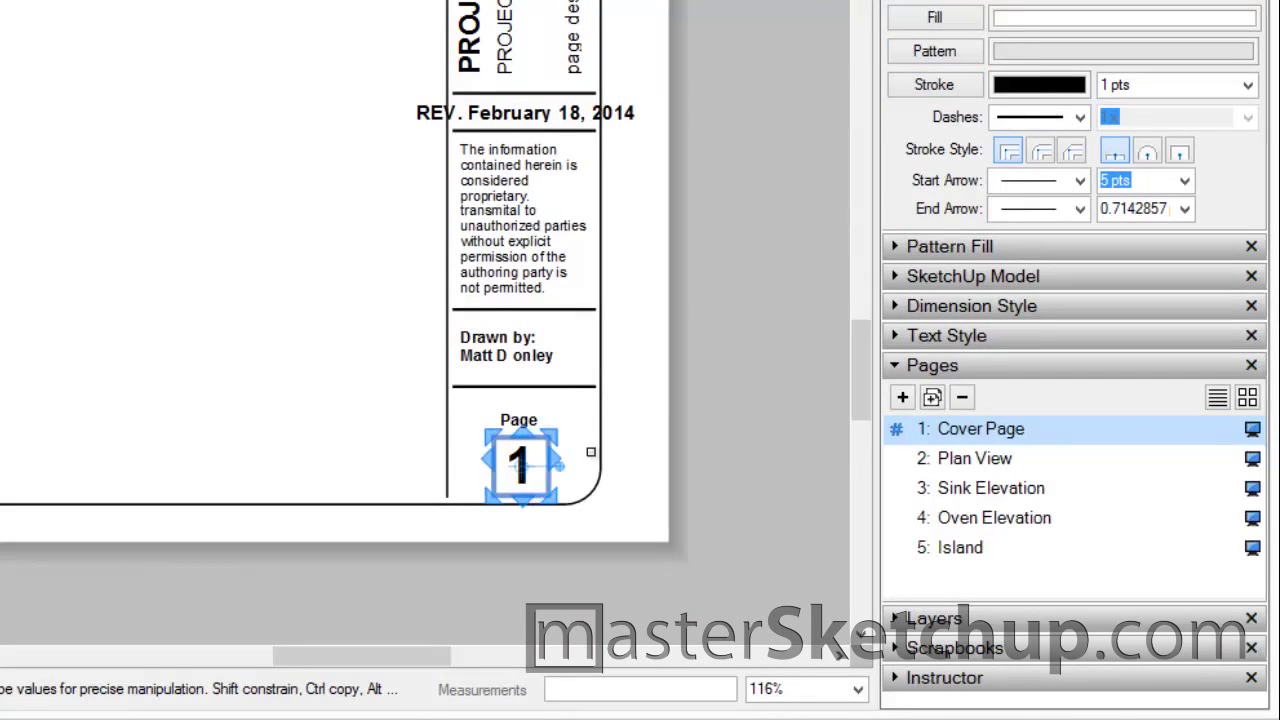
click(1010, 459)
click(1013, 487)
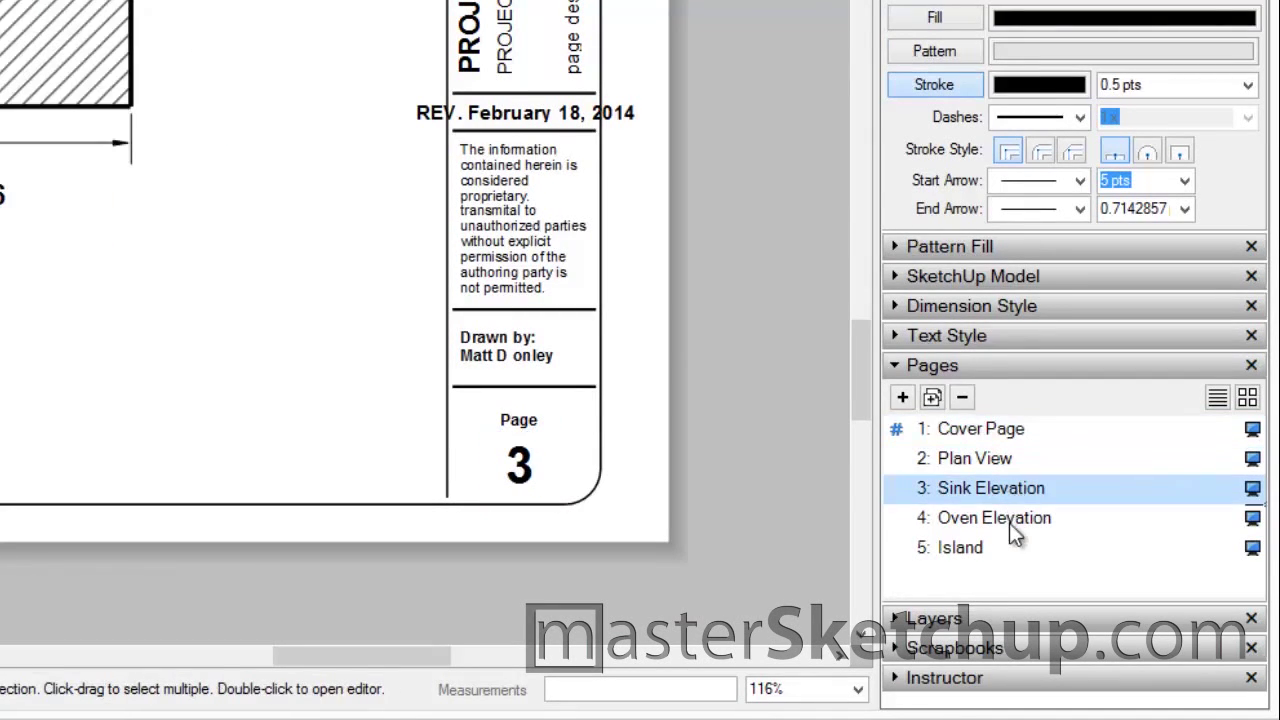
click(1009, 520)
click(968, 548)
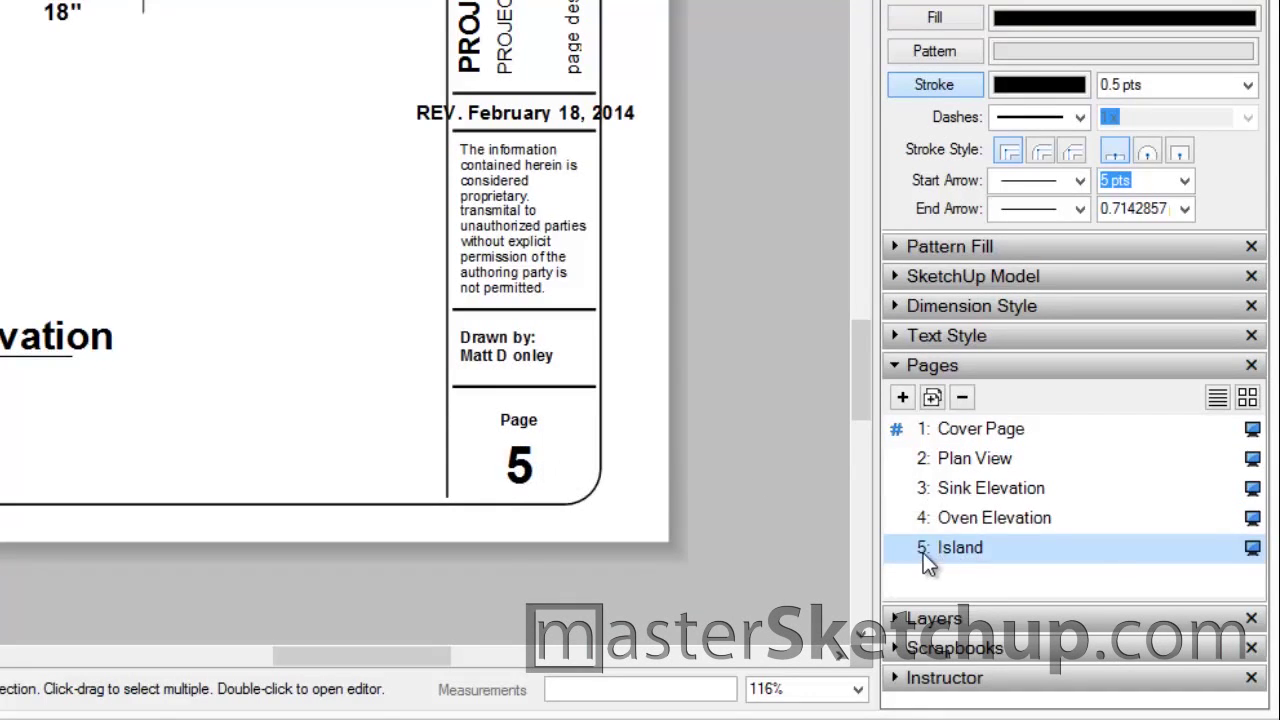
drag(923, 553, 994, 434)
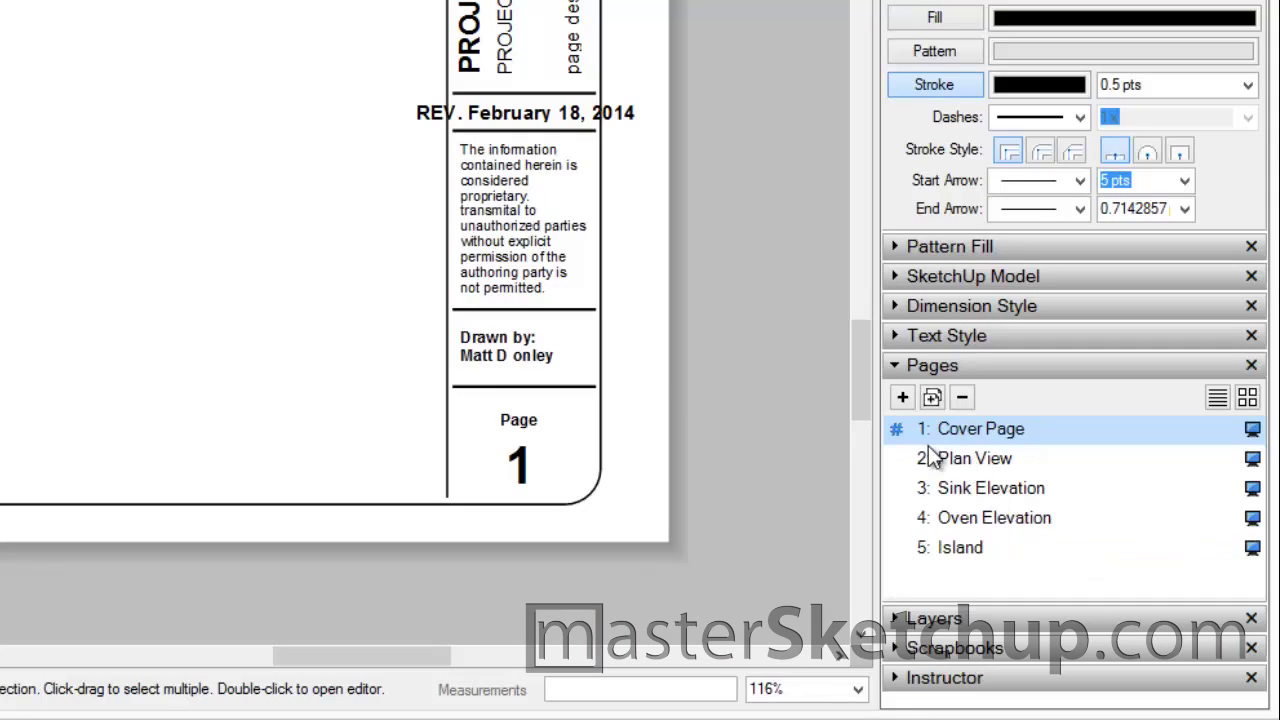
double_click(519, 466)
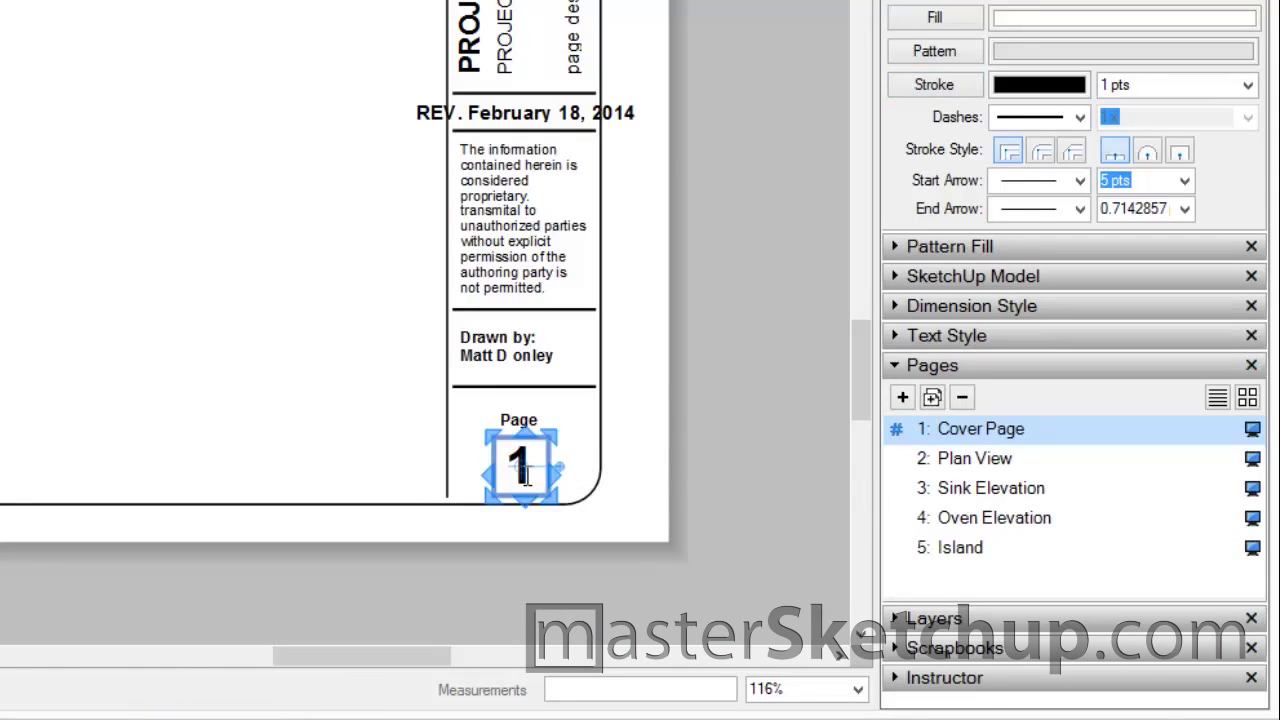
click(395, 476)
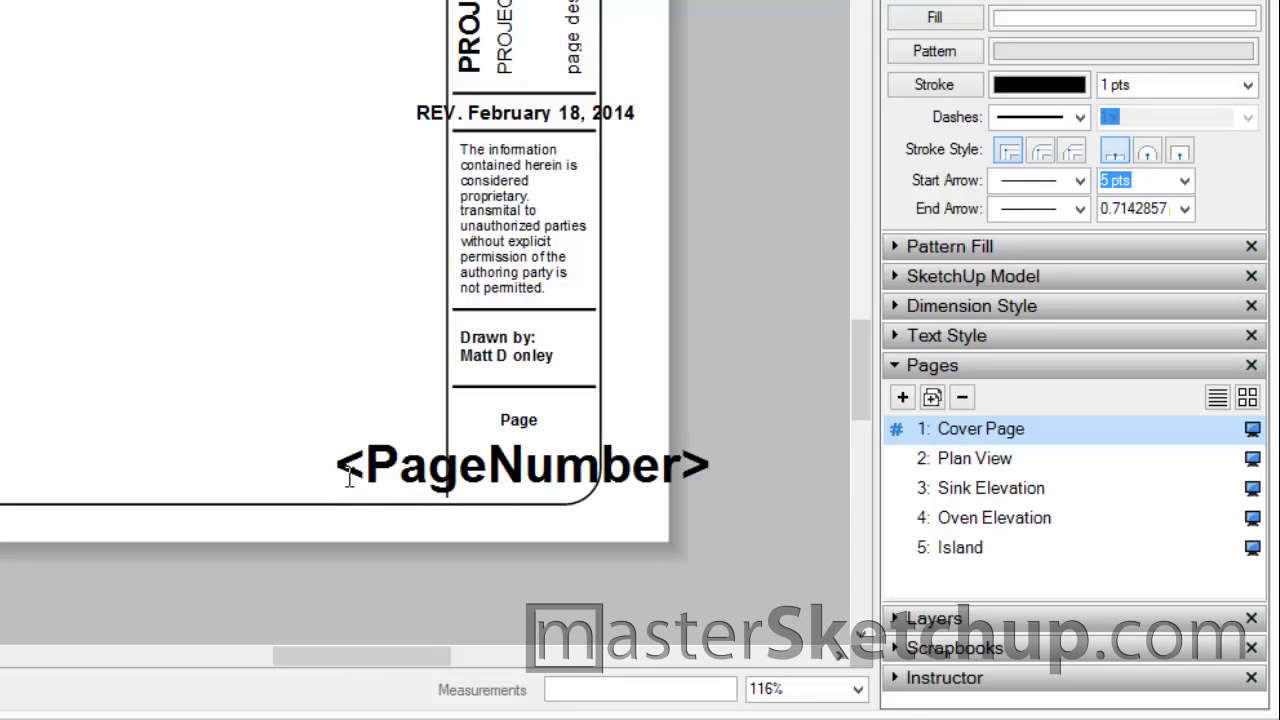
drag(340, 468, 482, 470)
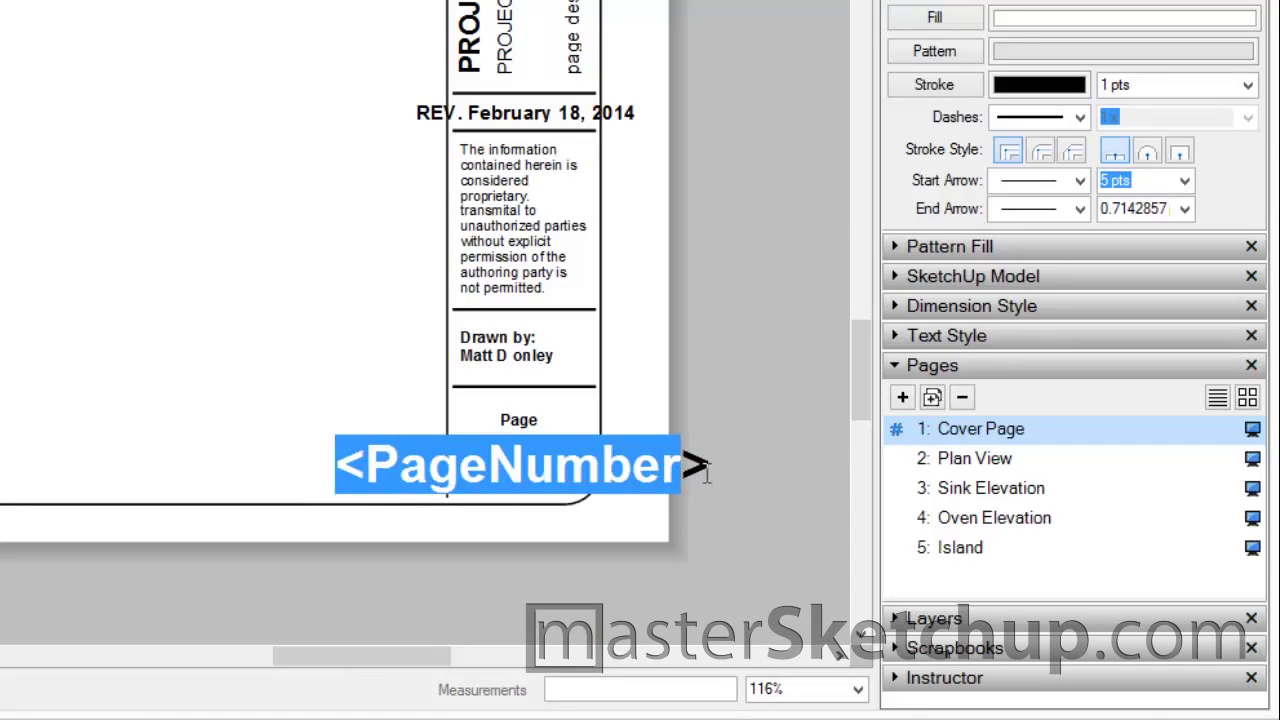
drag(706, 474, 709, 472)
click(352, 472)
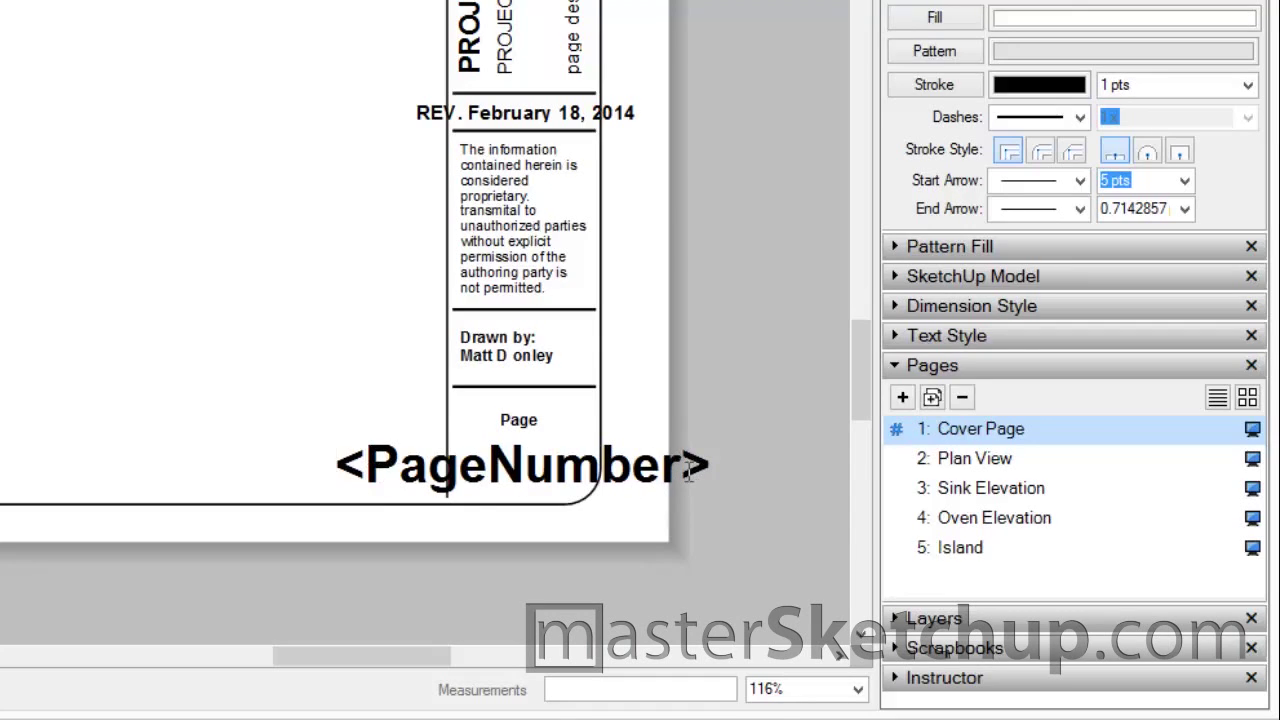
click(735, 386)
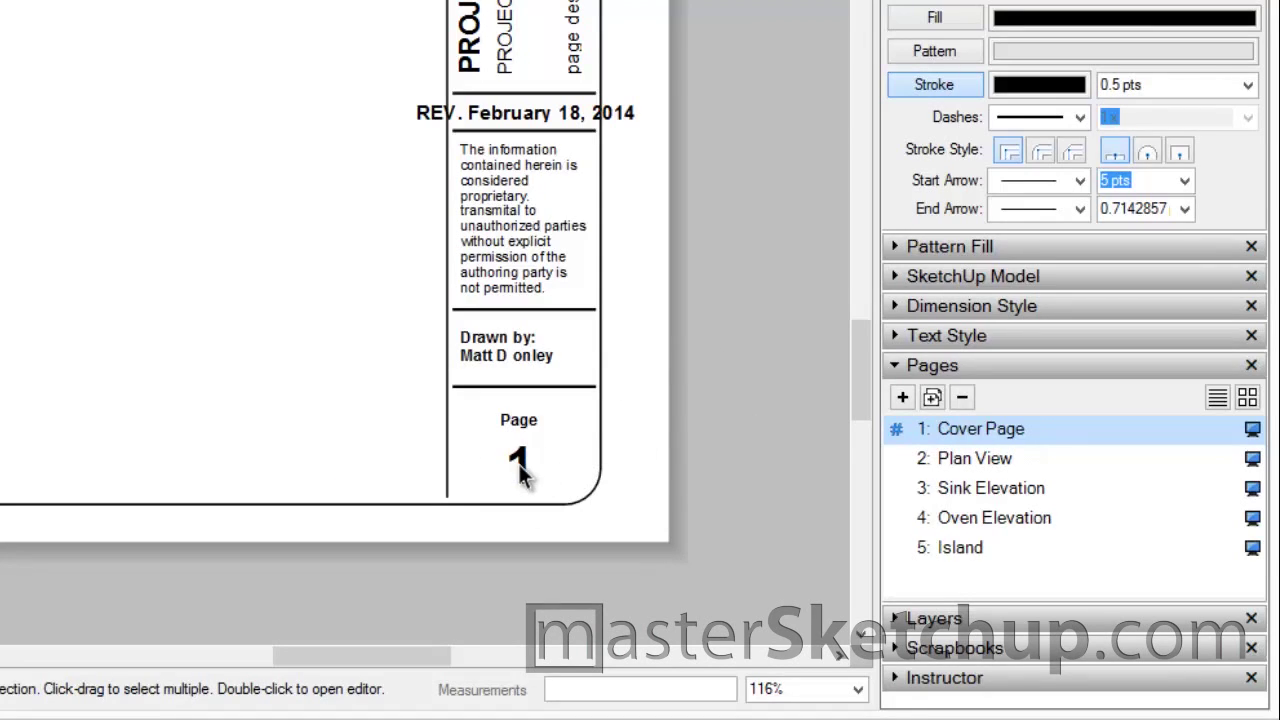
Step: Collapse Pages and open the page number to view its PageNumber tag
click(895, 366)
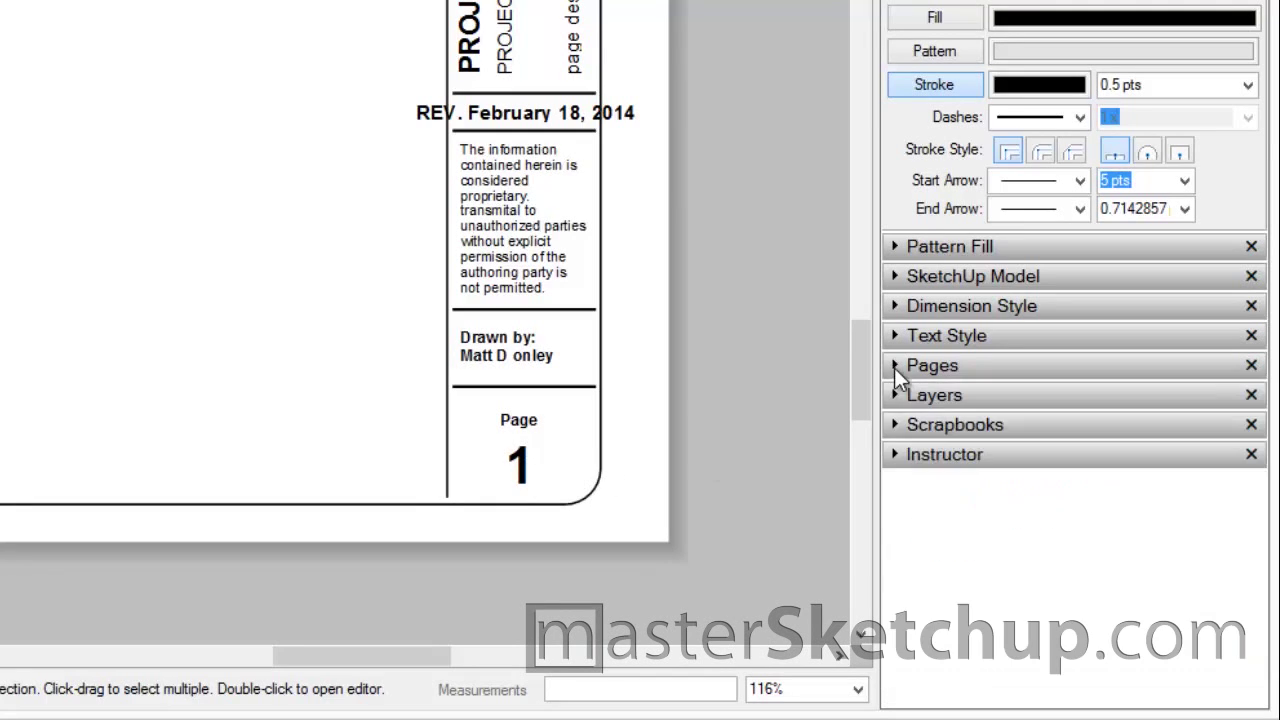
double_click(523, 468)
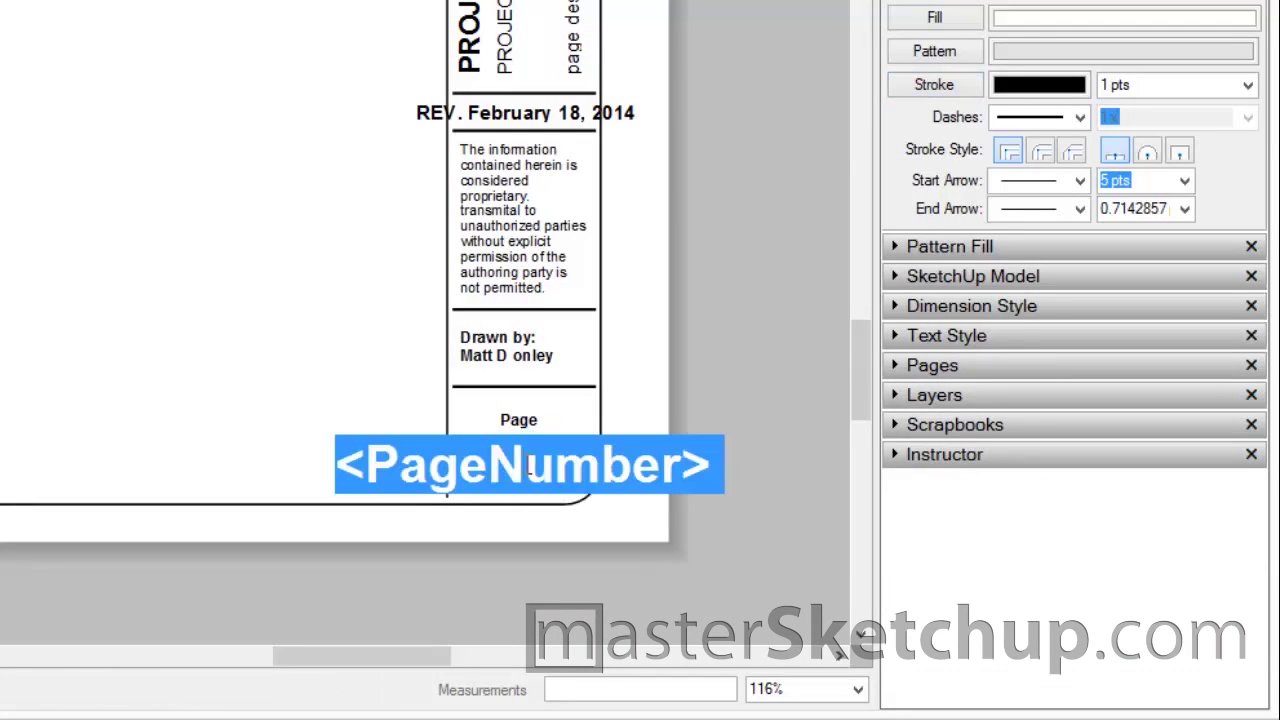
click(829, 410)
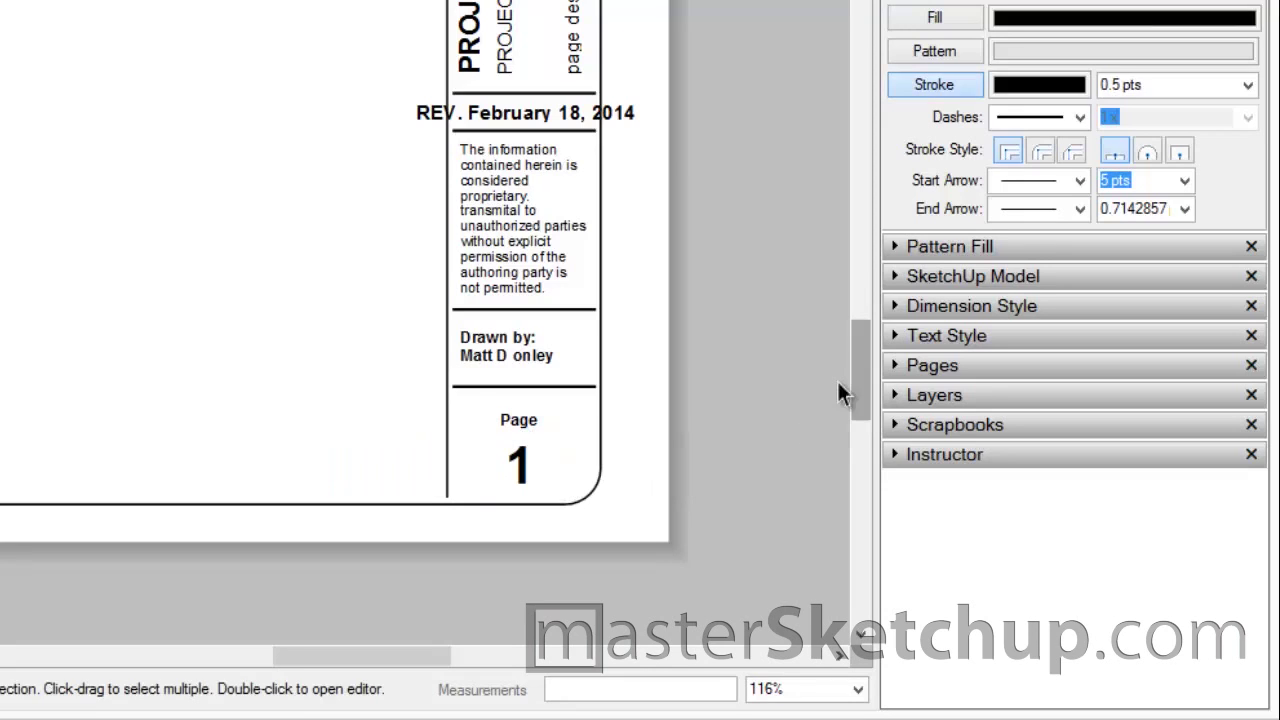
Step: Confirm the page number sits on the Titleblock layer, then go to Plan View
click(896, 396)
click(517, 460)
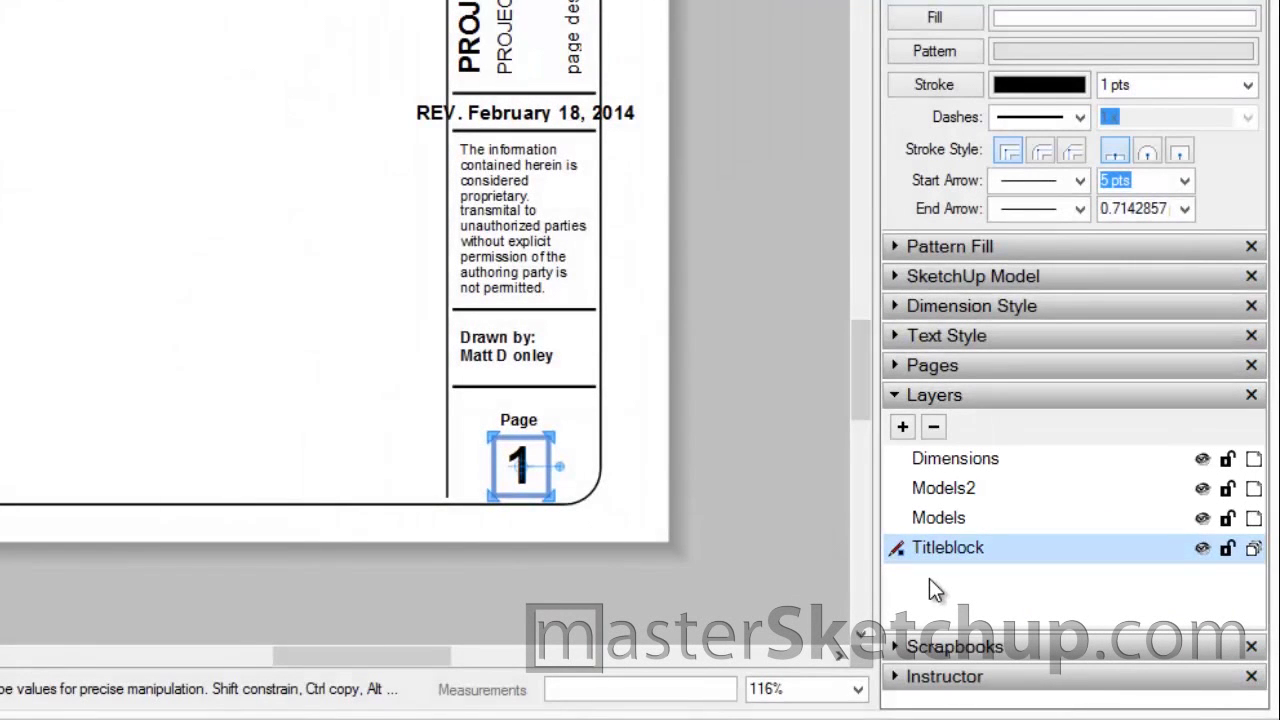
click(896, 395)
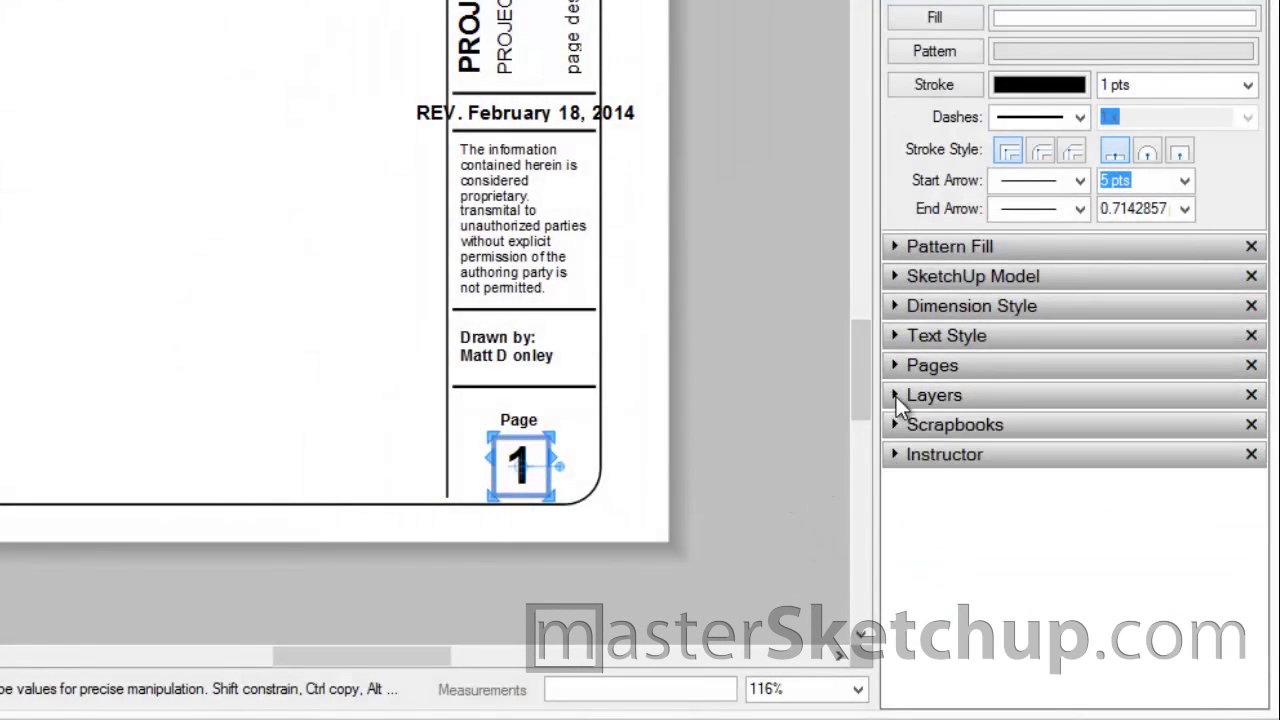
click(899, 365)
click(974, 460)
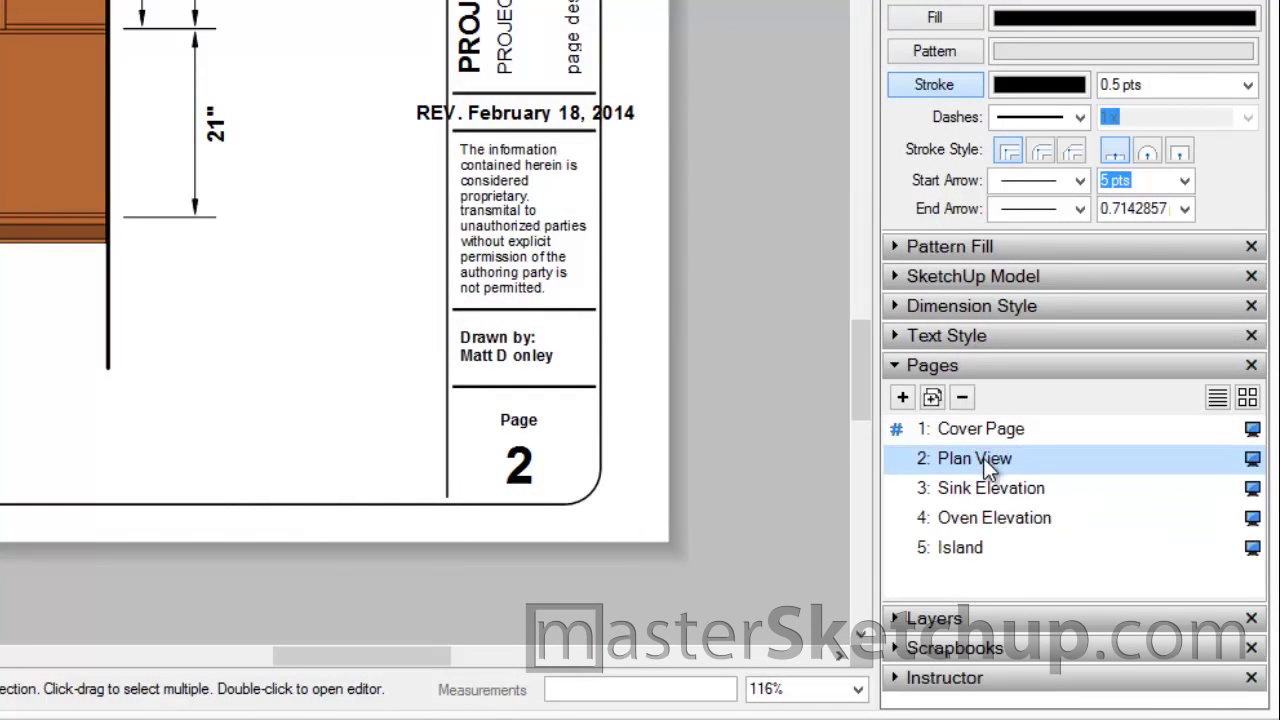
Step: Go to Oven Elevation via Sink Elevation and inspect its <PageNumber> title block tag
key(Down)
click(993, 518)
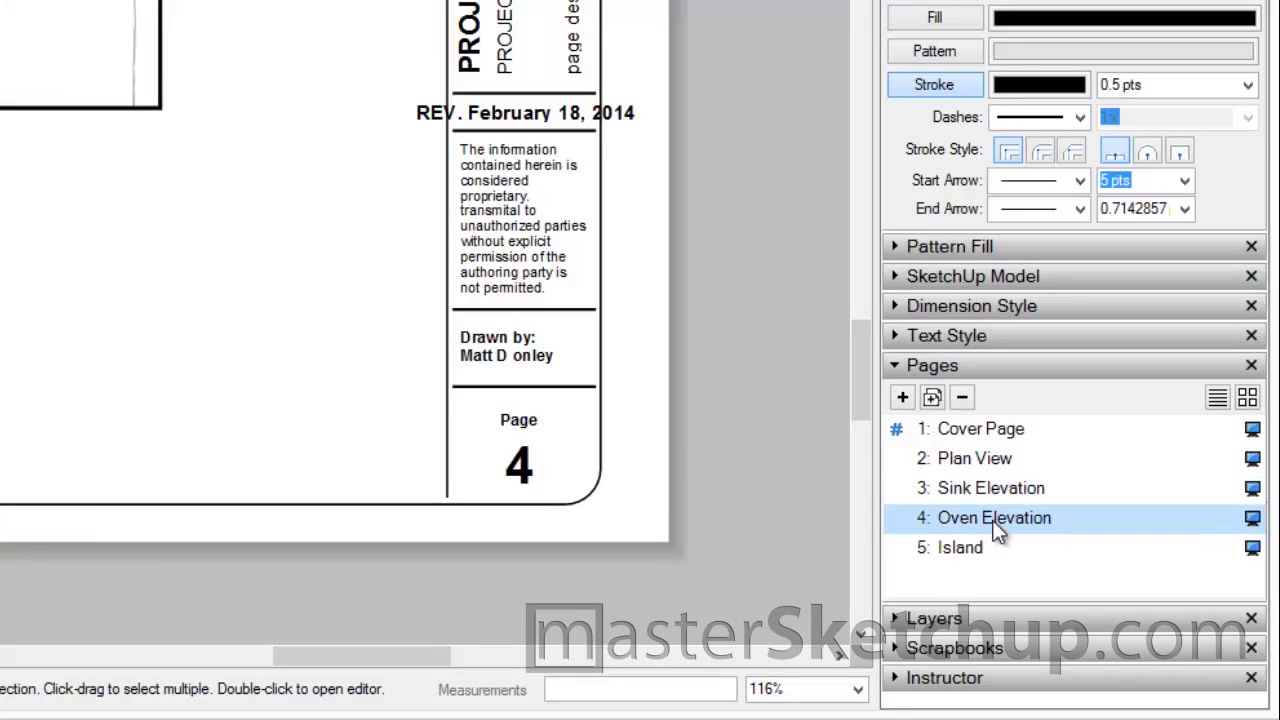
double_click(520, 464)
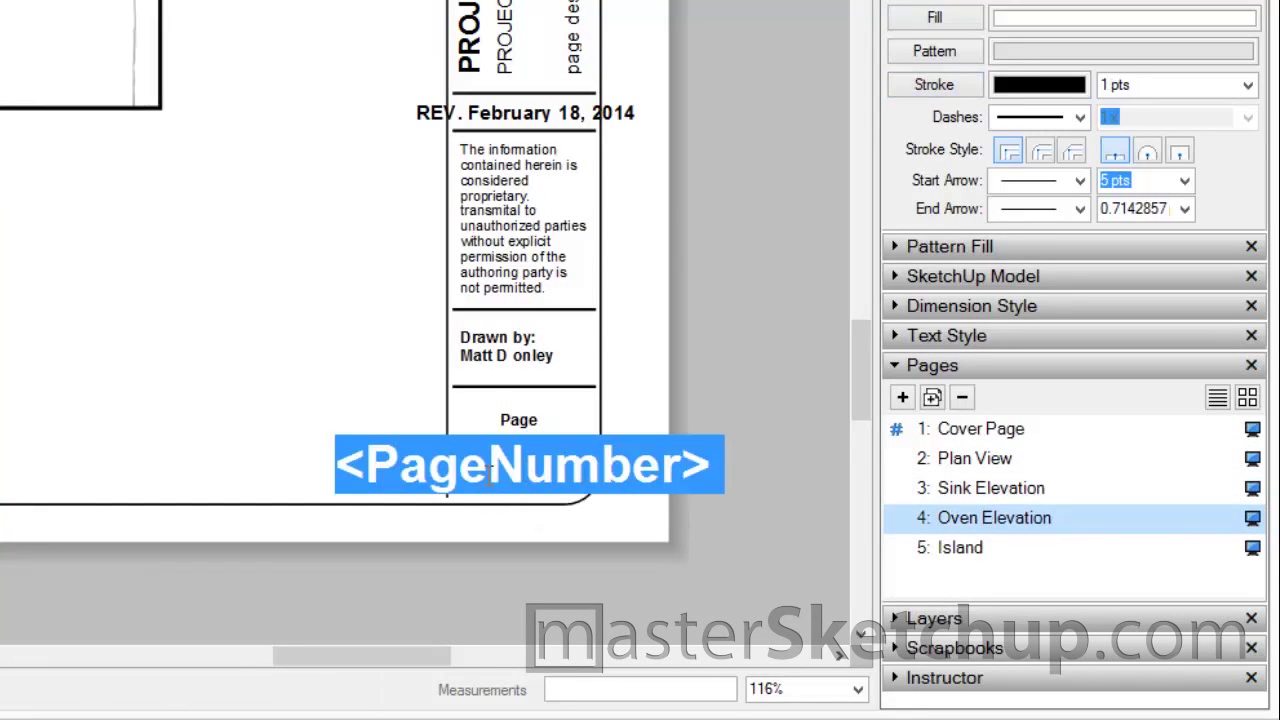
click(365, 462)
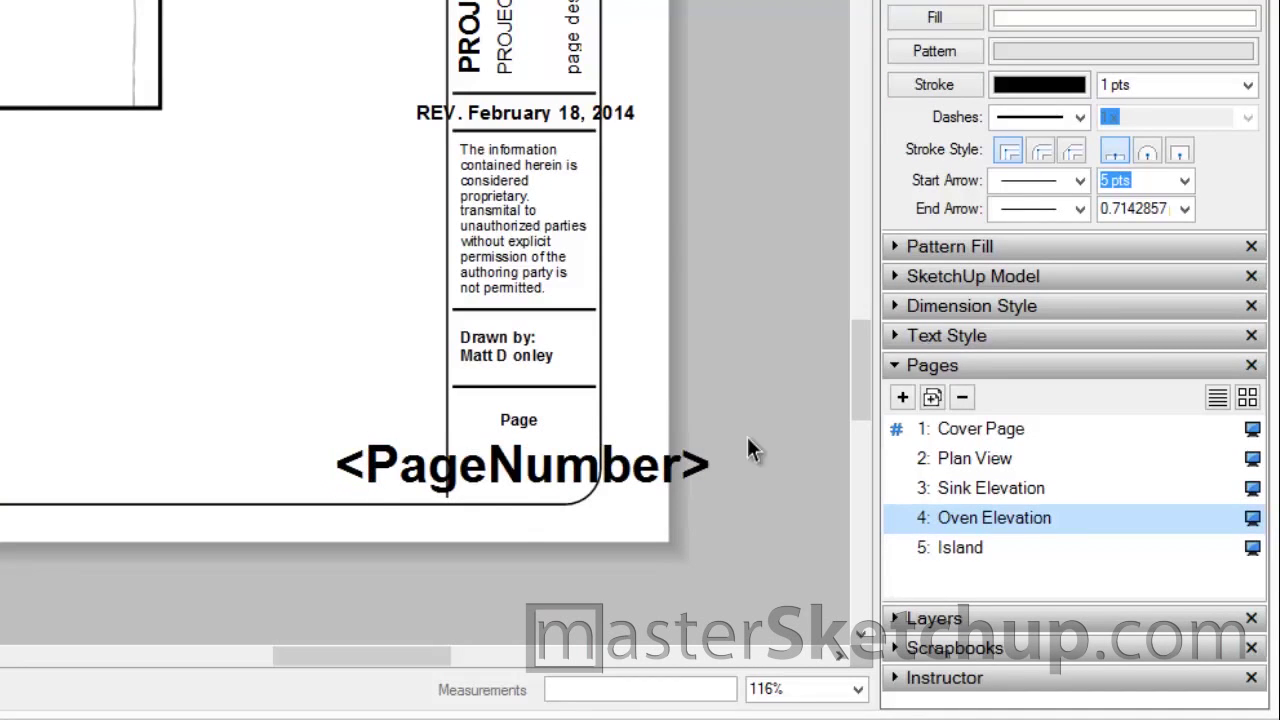
click(794, 340)
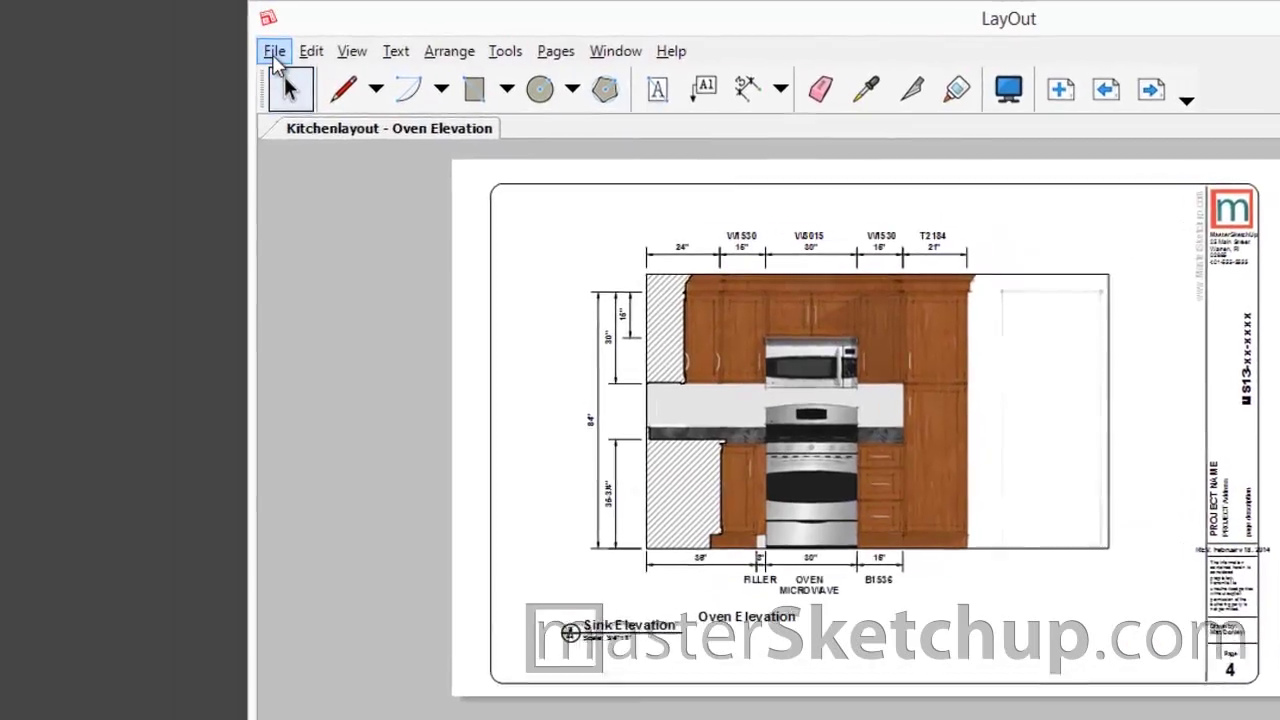
click(20, 42)
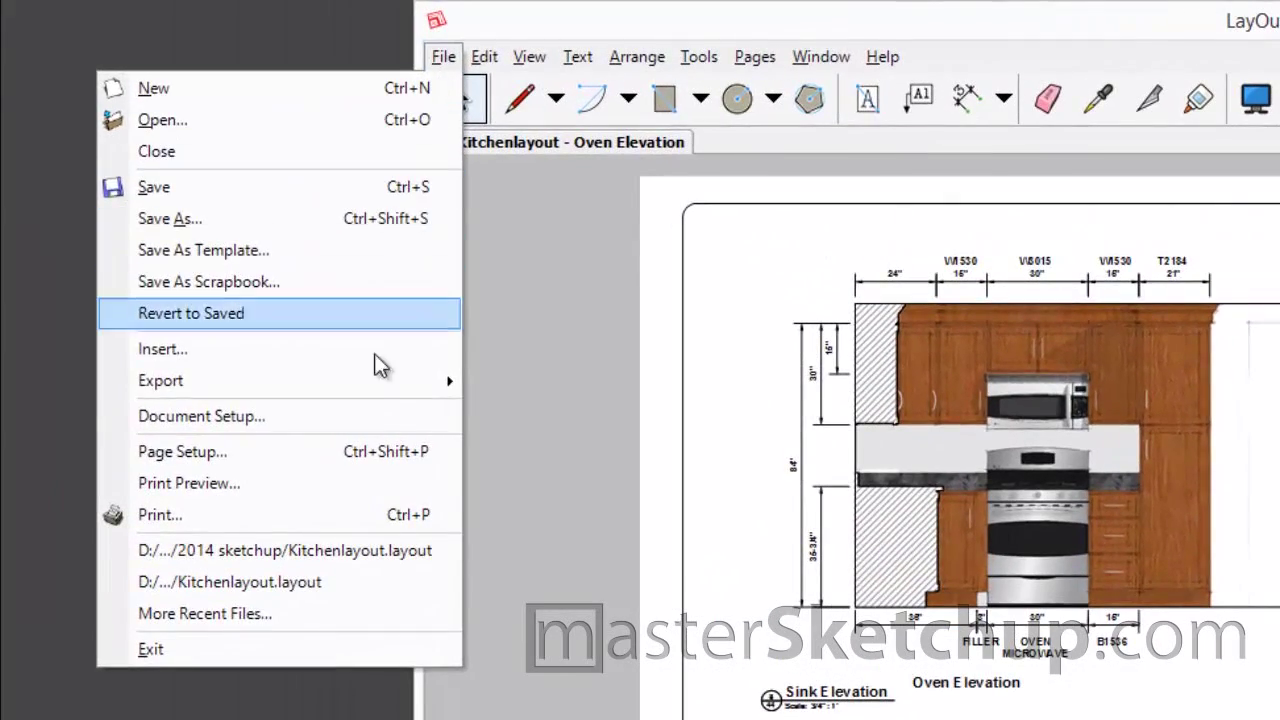
click(290, 400)
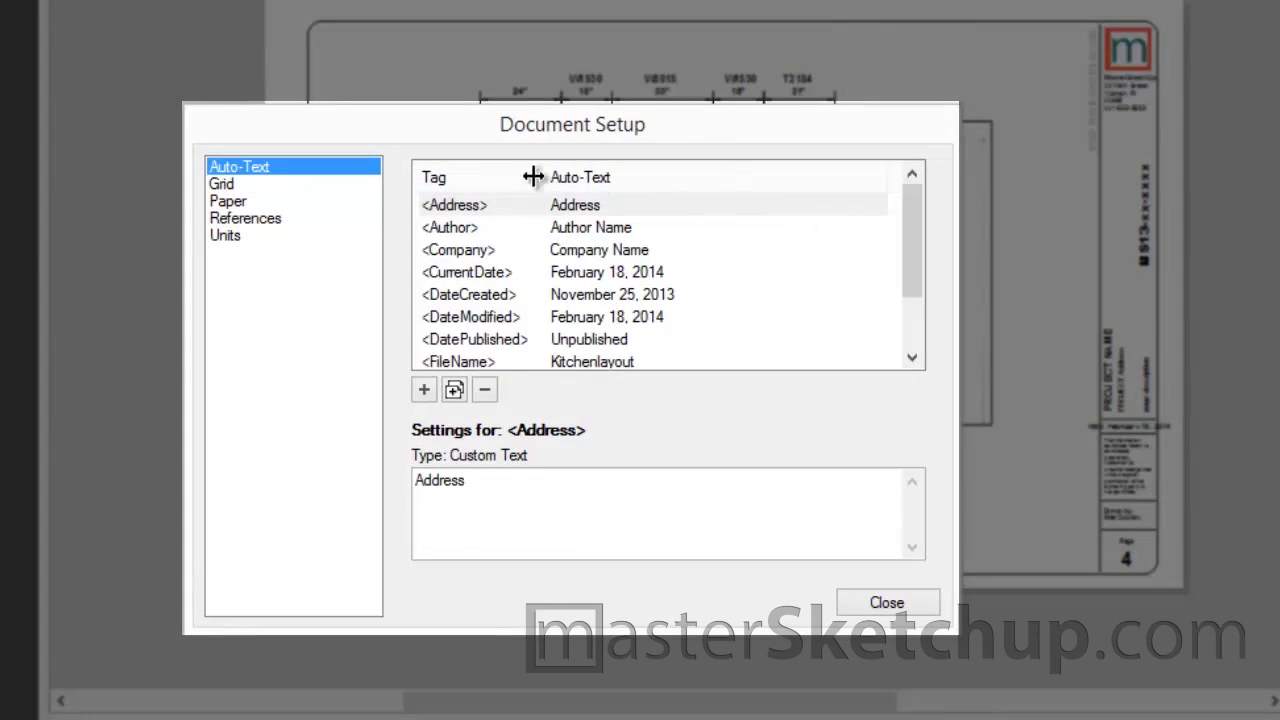
click(472, 212)
click(468, 213)
scroll(470, 266, down, 1)
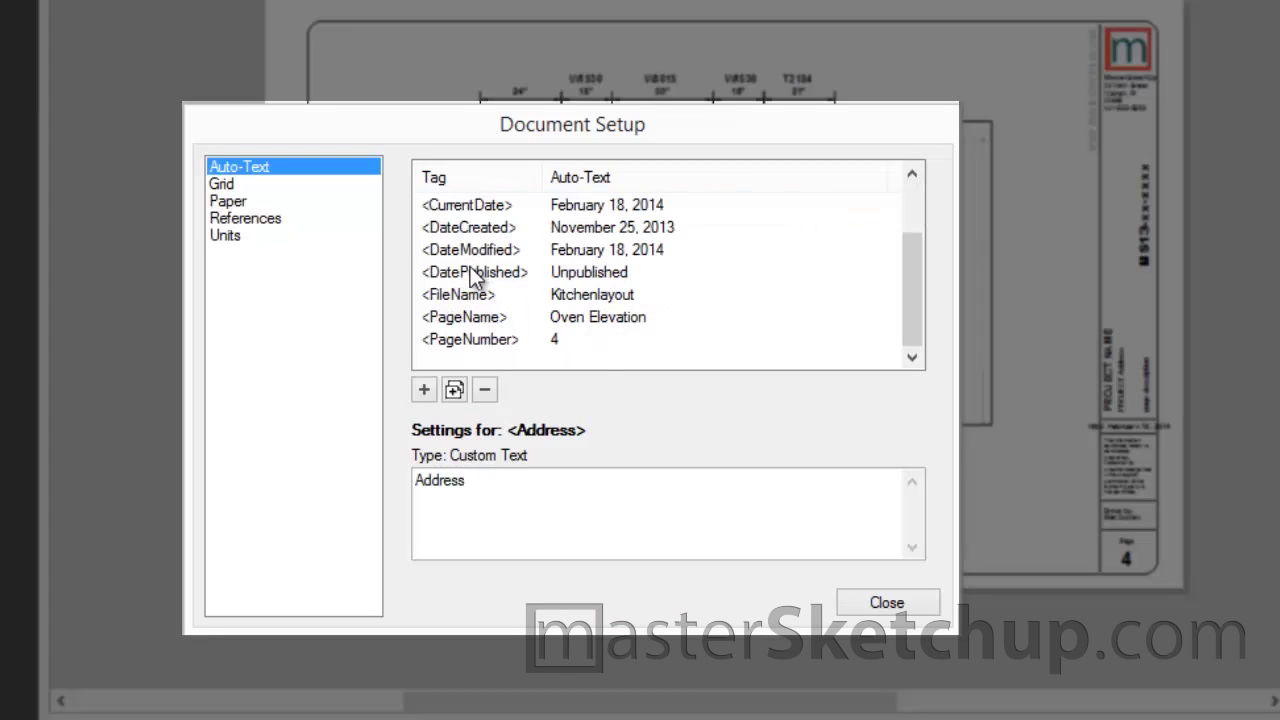
scroll(486, 320, up, 1)
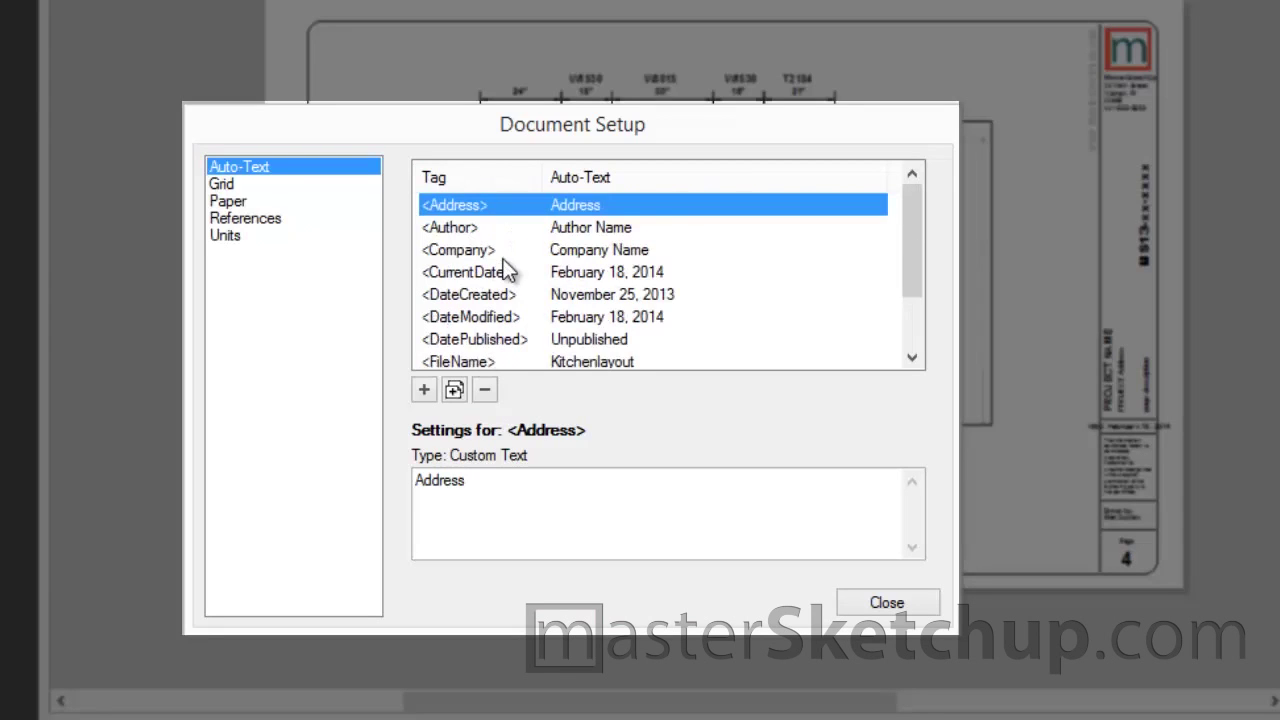
scroll(507, 262, down, 1)
scroll(502, 220, up, 1)
click(424, 394)
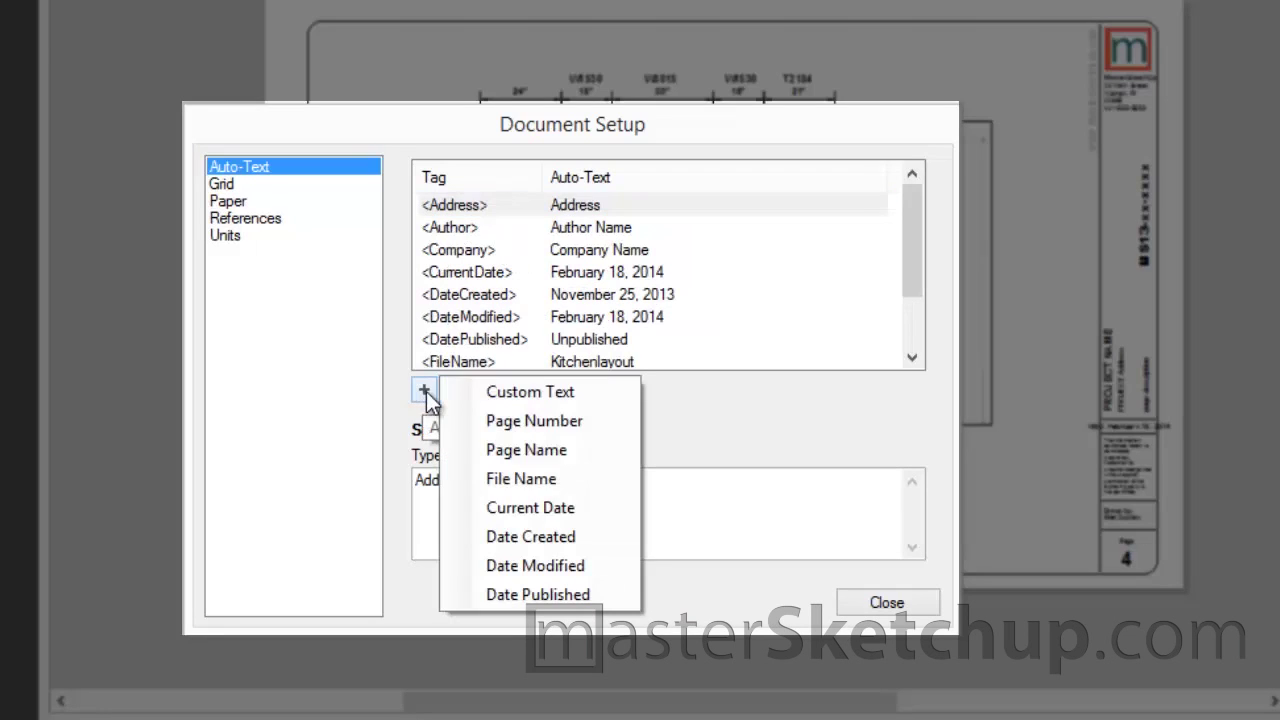
Step: Create custom text tag JobNumber with value MS14-1234 and close Document Setup
click(528, 392)
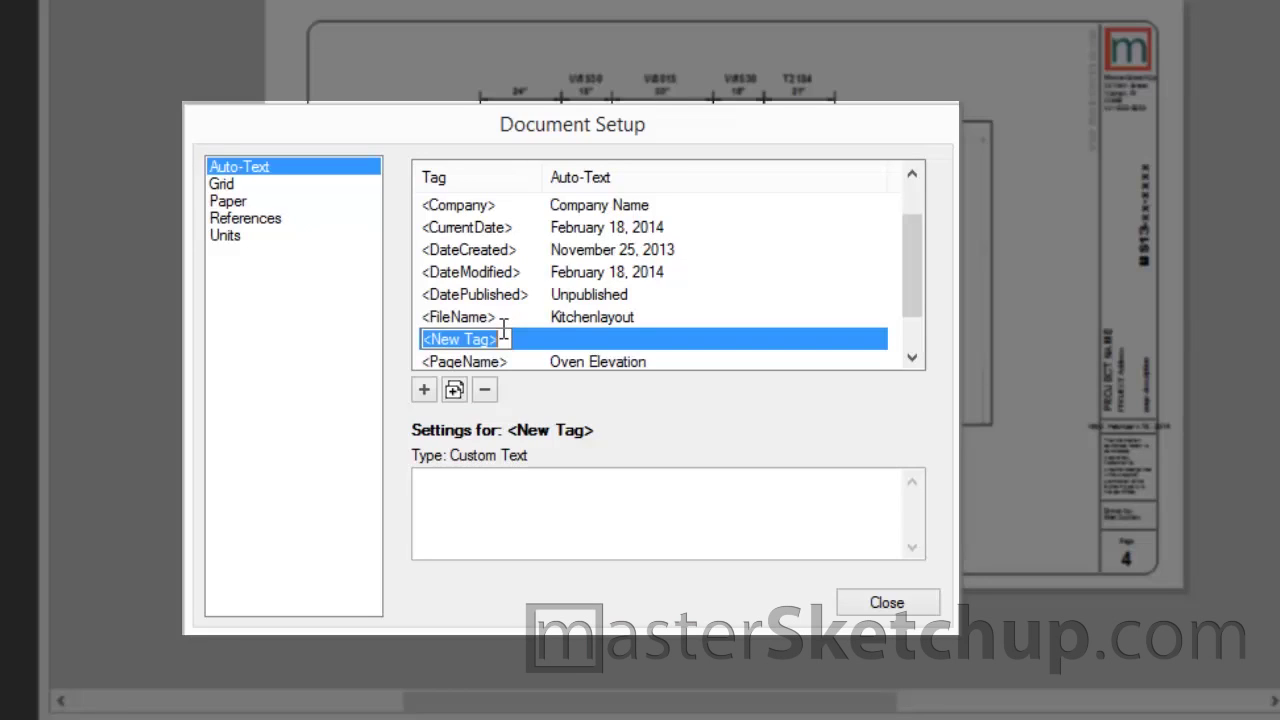
text(Job)
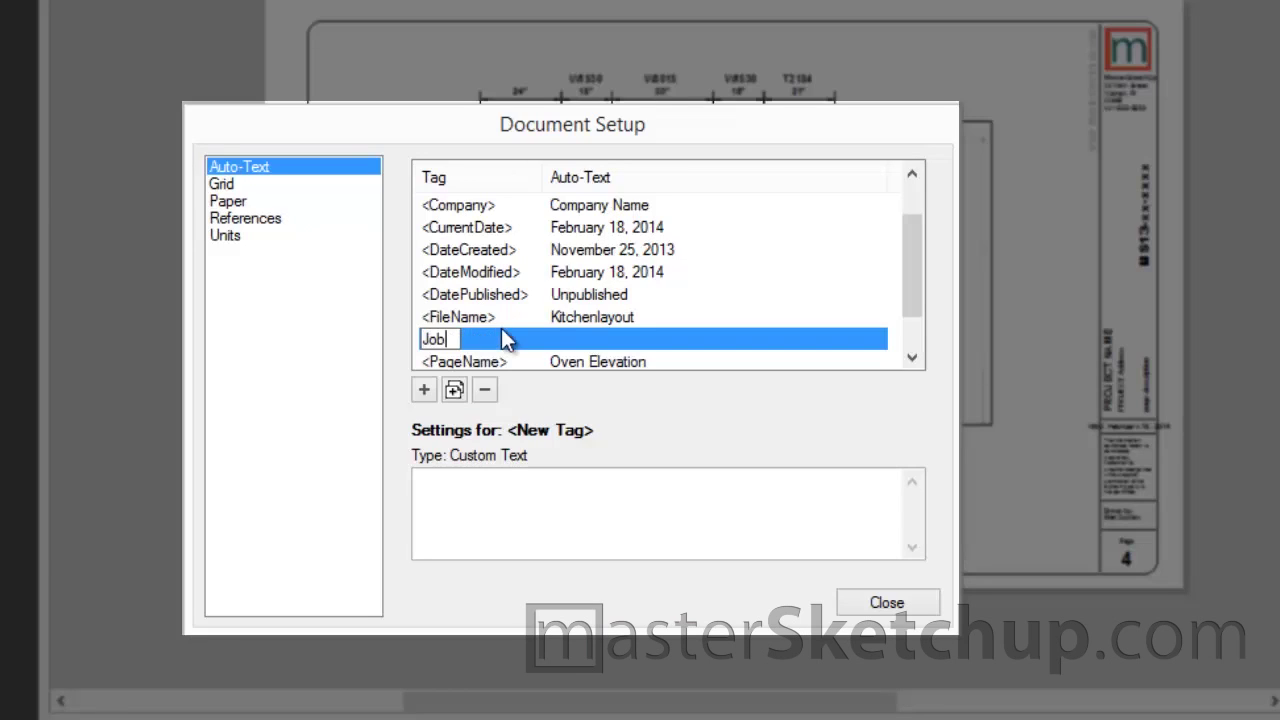
text(Number)
key(Return)
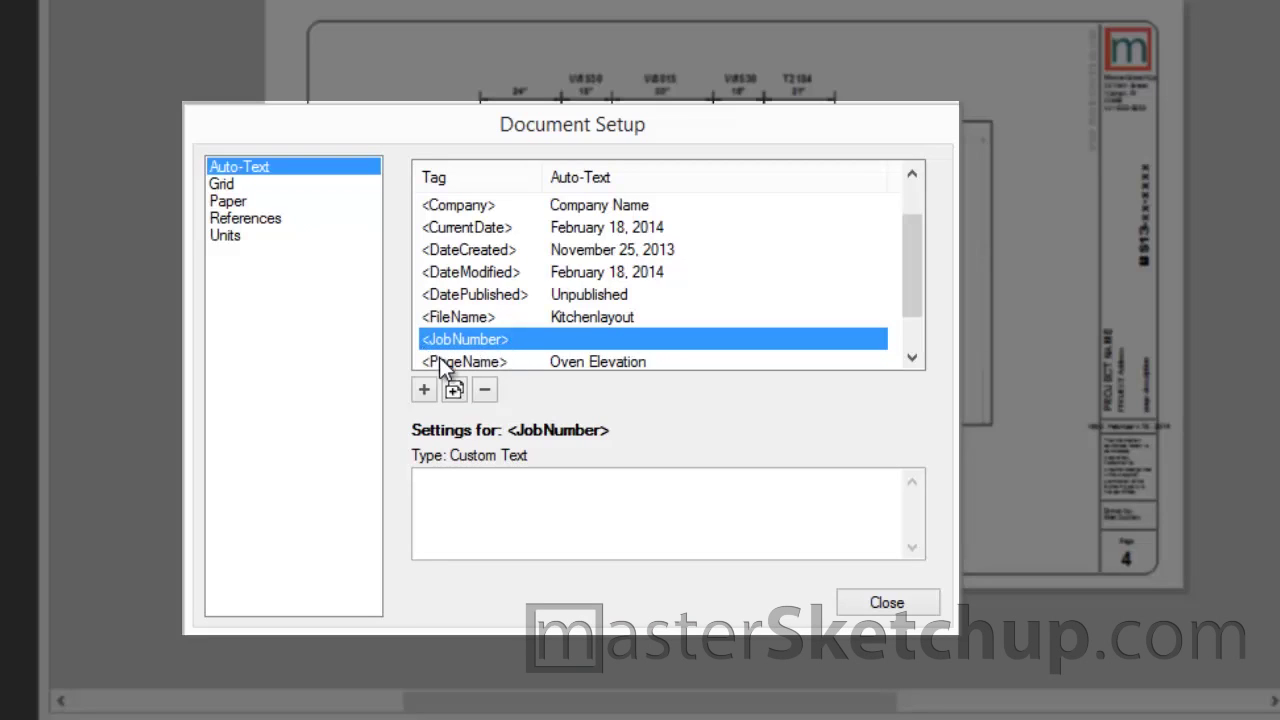
click(593, 489)
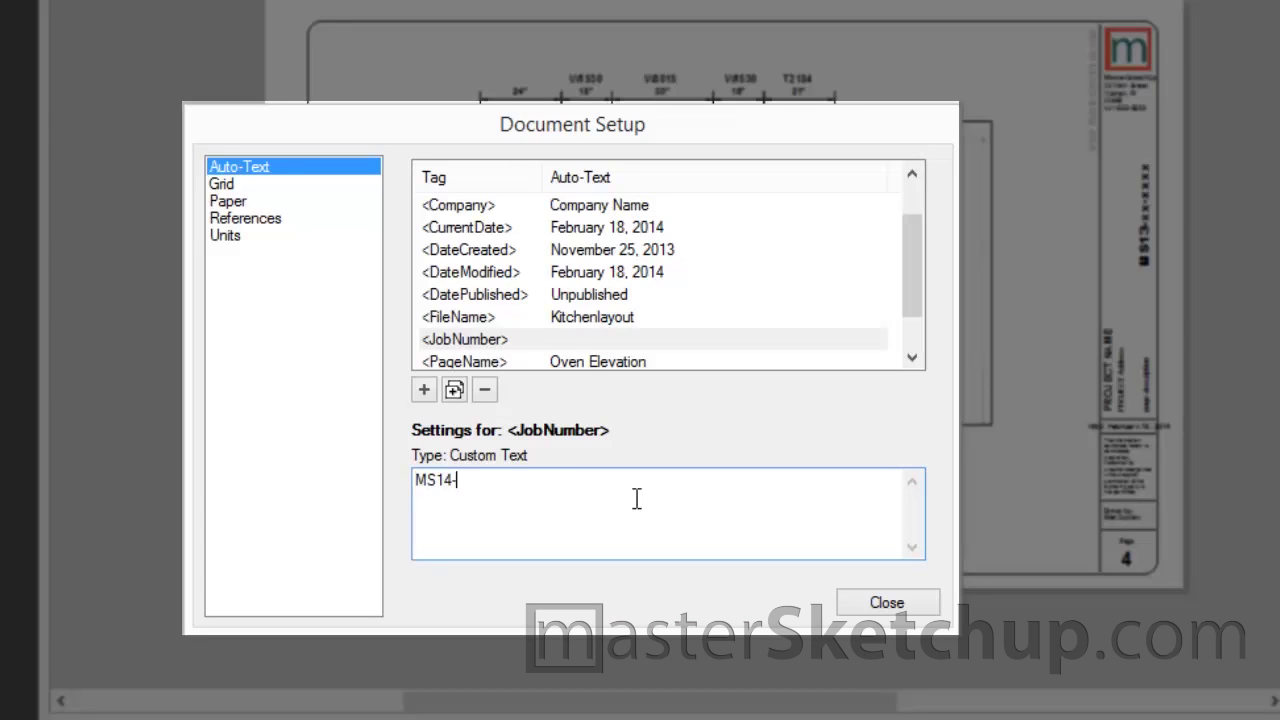
text(1234)
click(582, 318)
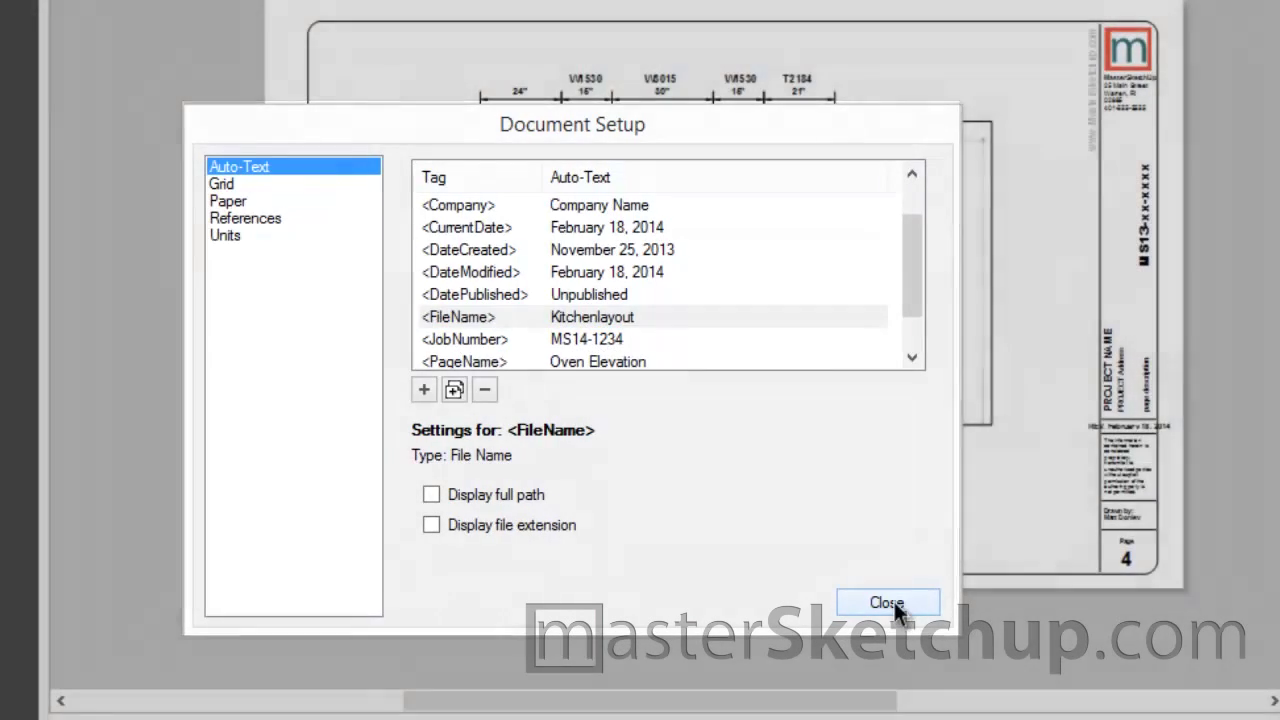
click(893, 599)
scroll(1008, 530, up, 4)
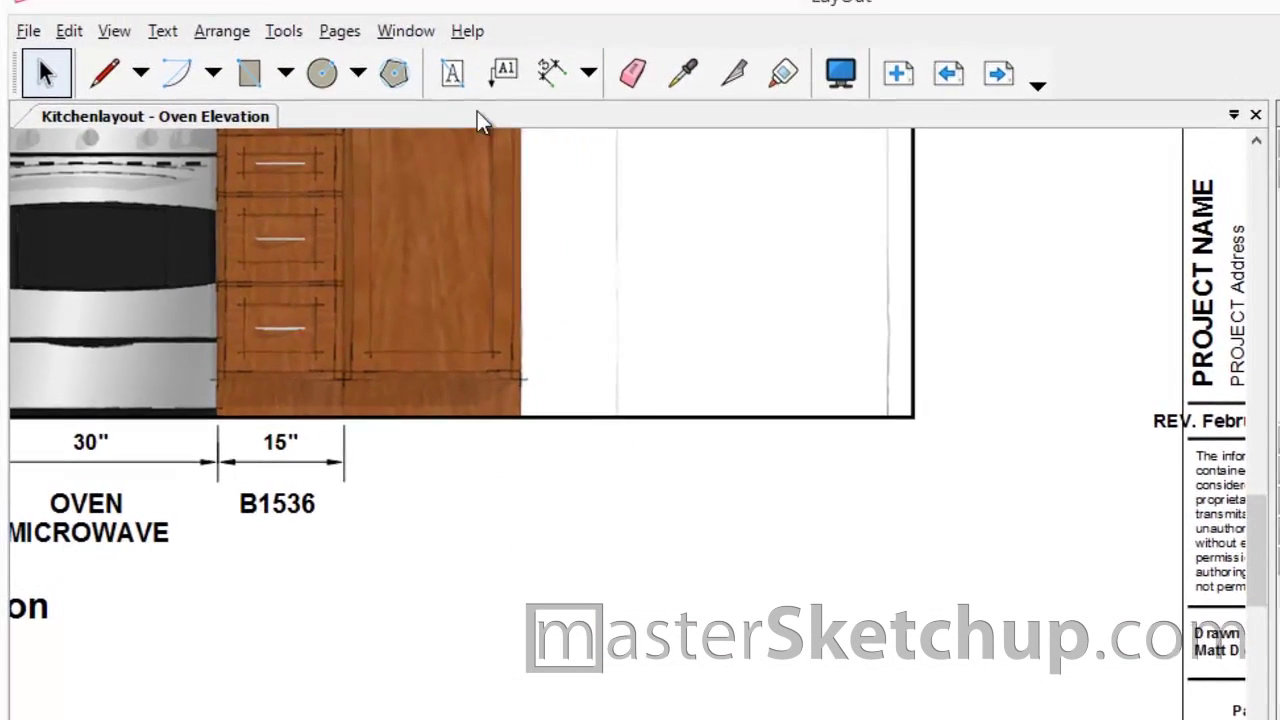
Step: Add a text box reading <JobNumber> below the elevation, displaying MS14-1234
click(449, 107)
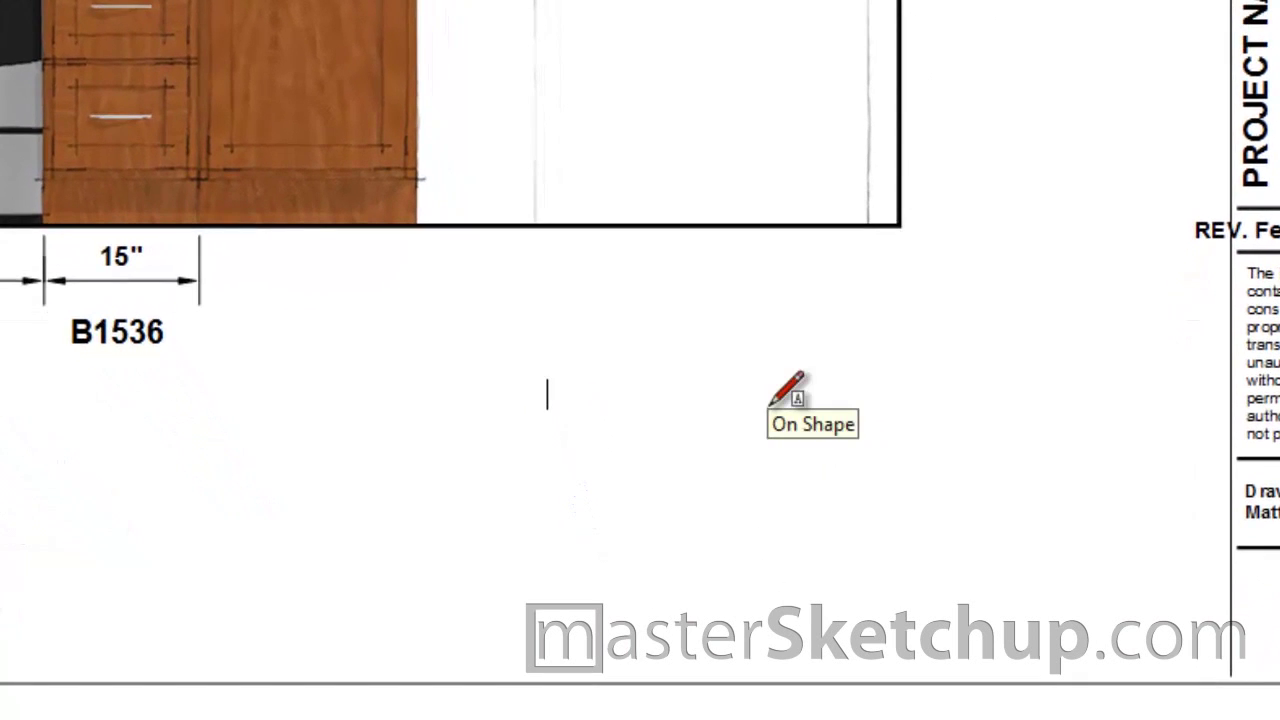
text(<Job)
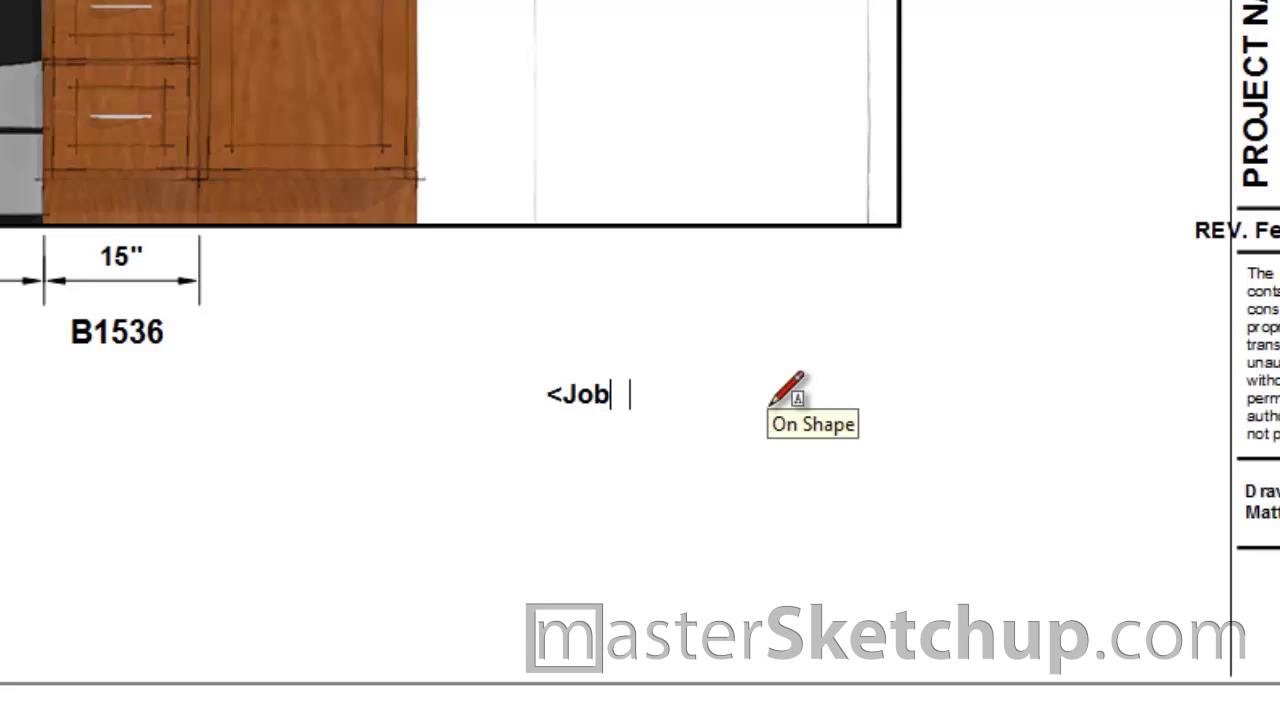
text(N)
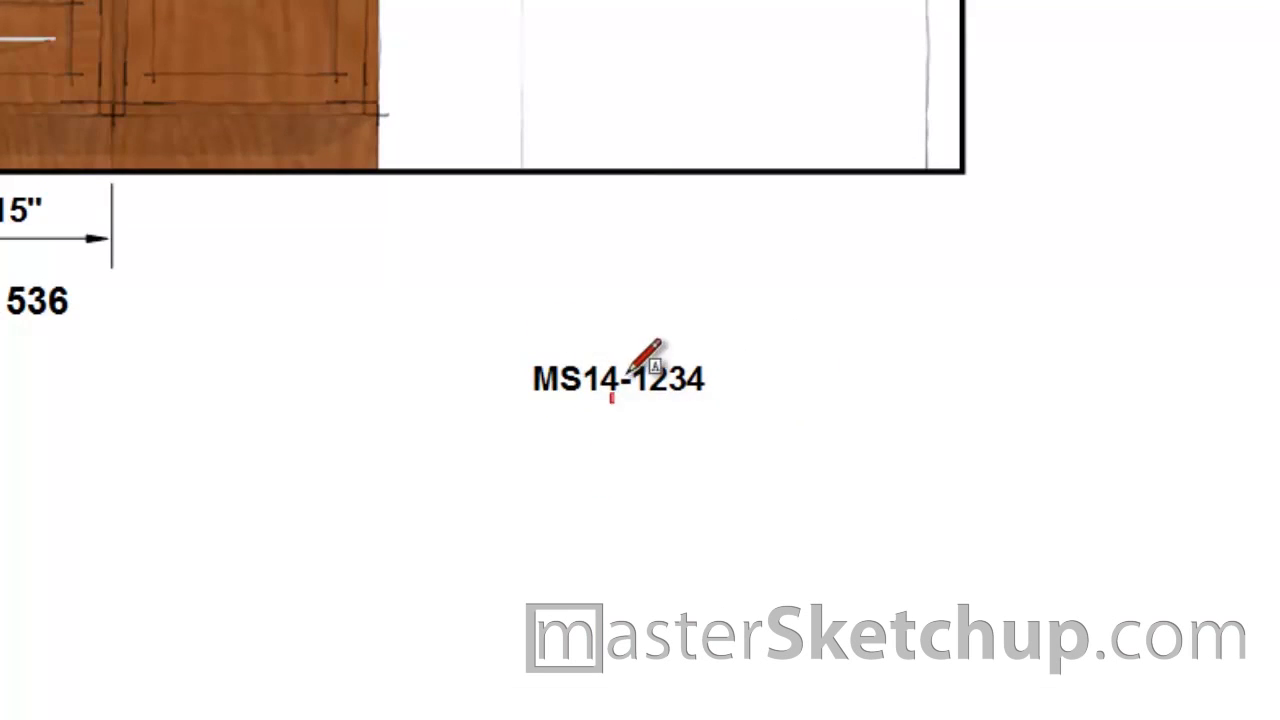
scroll(742, 489, up, 2)
scroll(590, 412, up, 2)
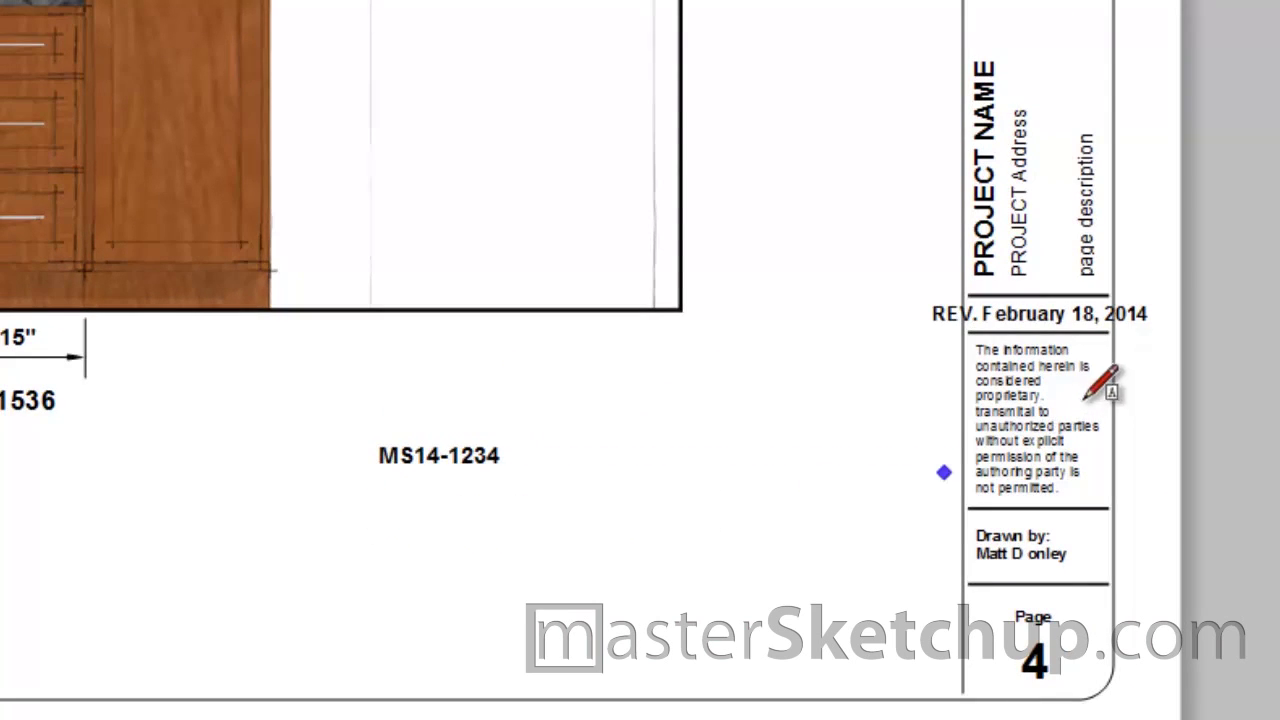
scroll(1150, 335, up, 4)
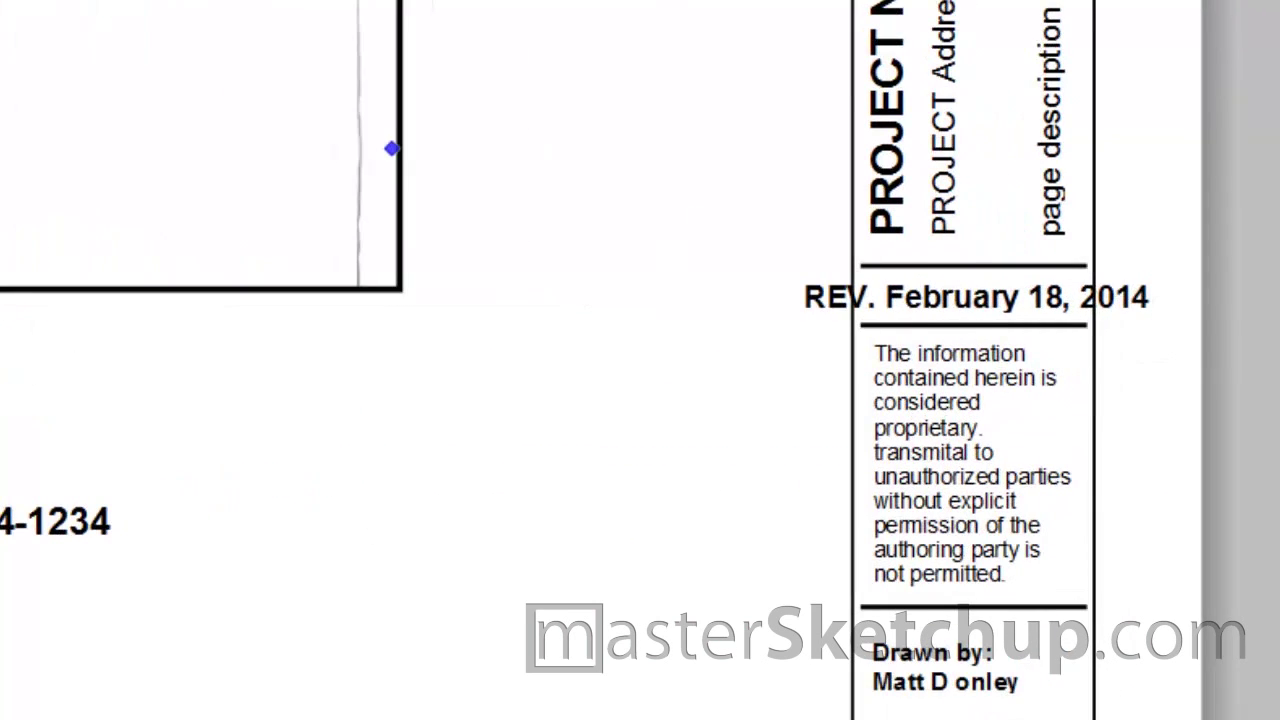
double_click(935, 297)
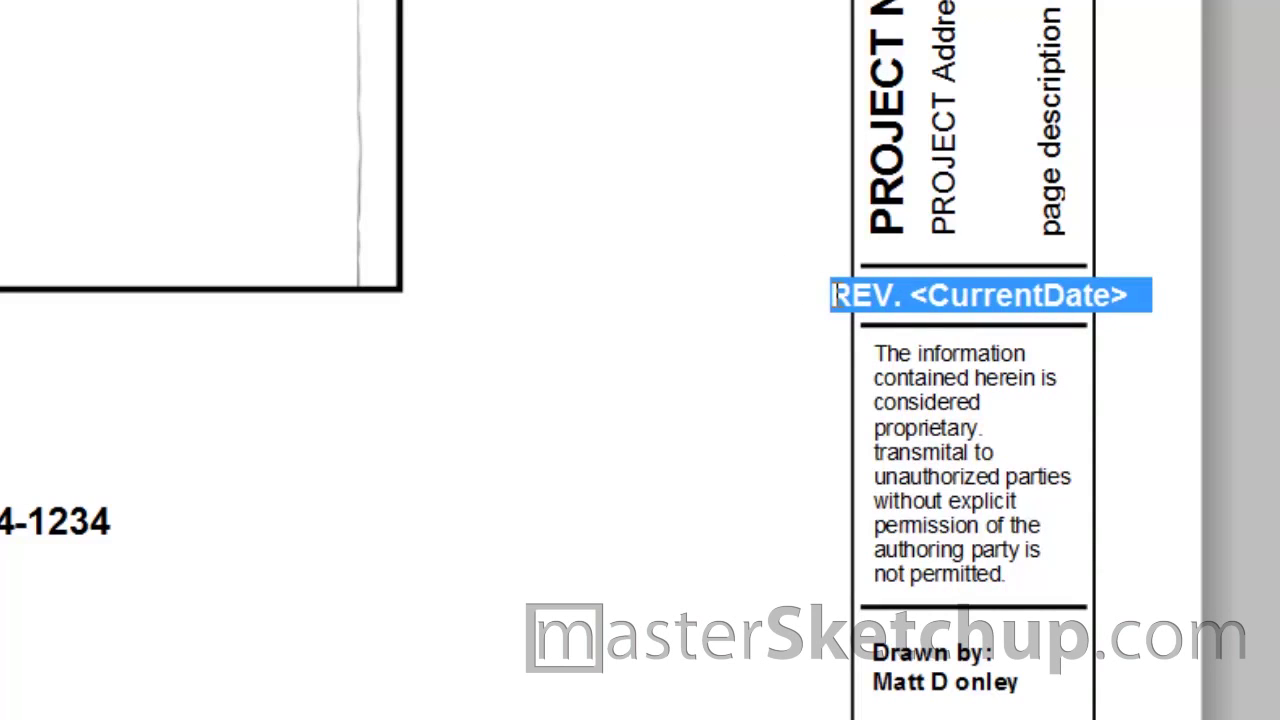
click(893, 295)
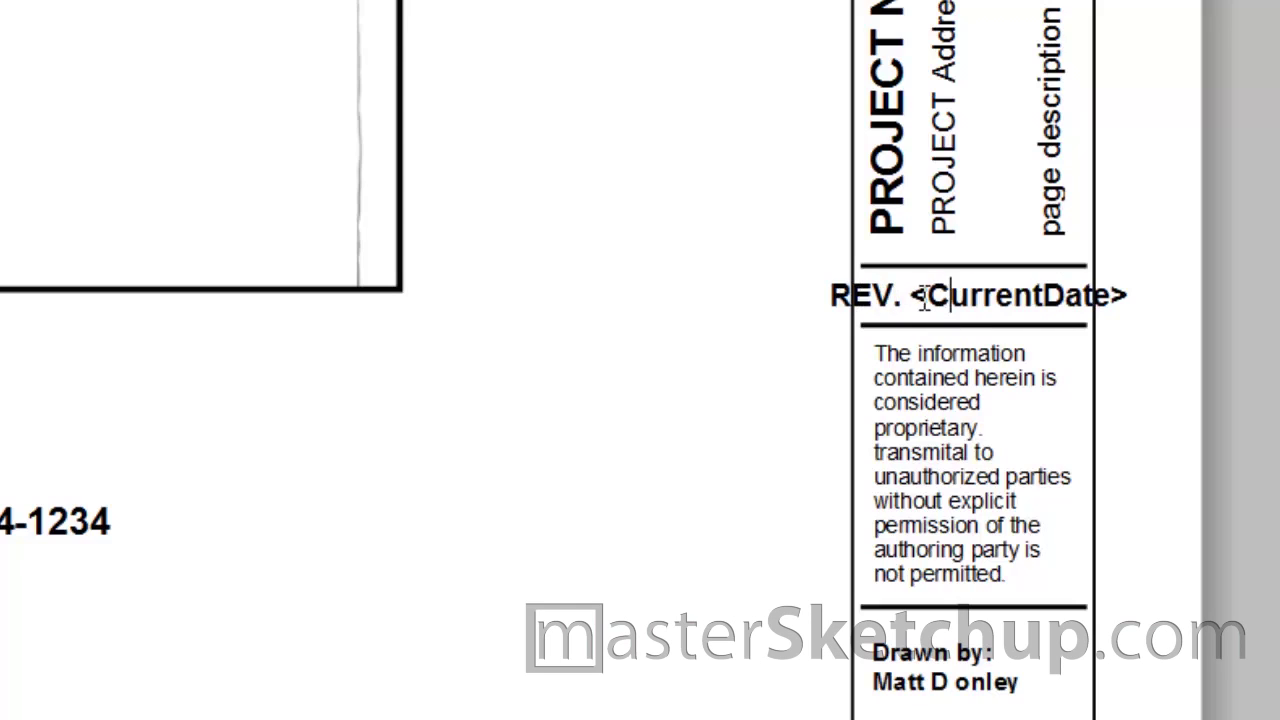
click(955, 297)
drag(912, 296, 1130, 296)
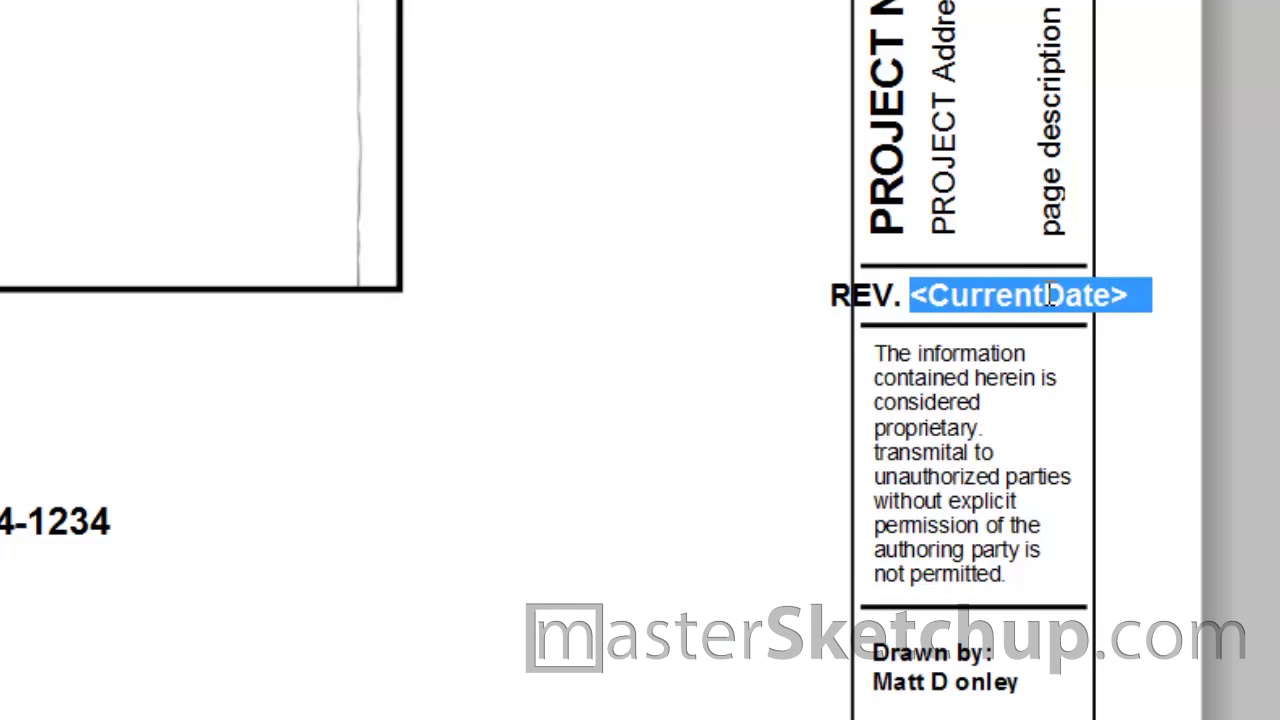
click(730, 252)
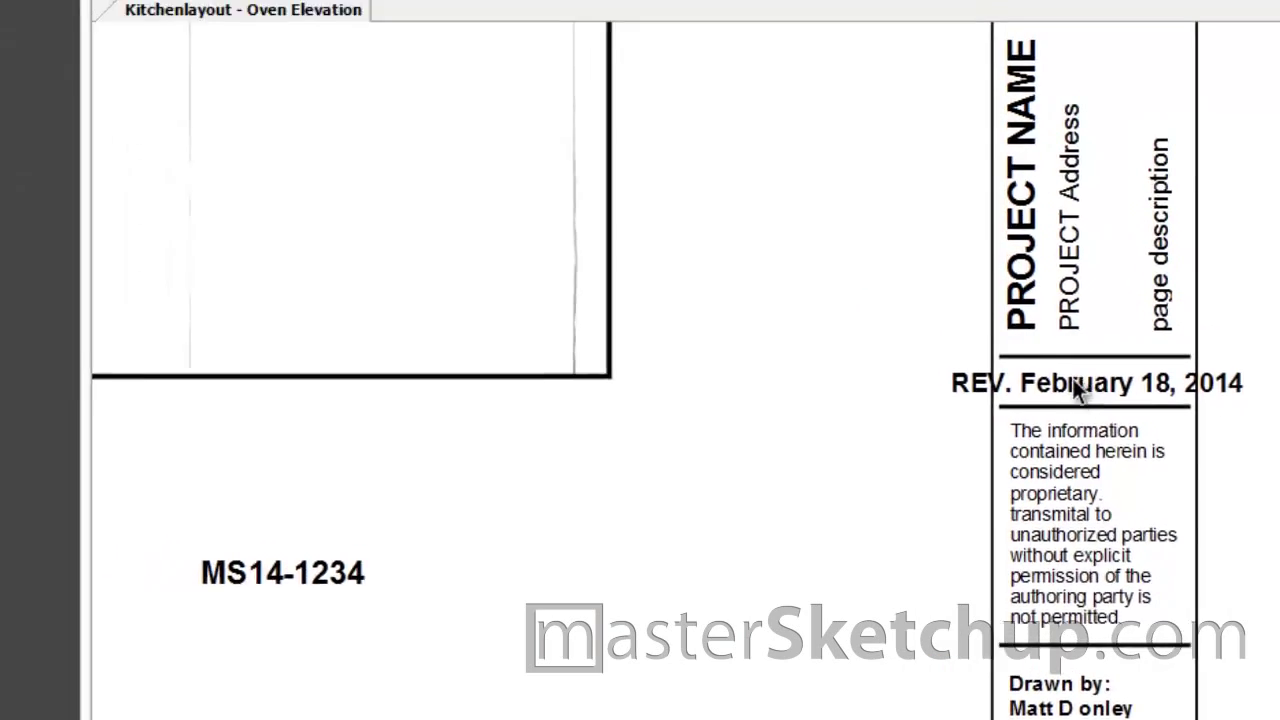
click(340, 50)
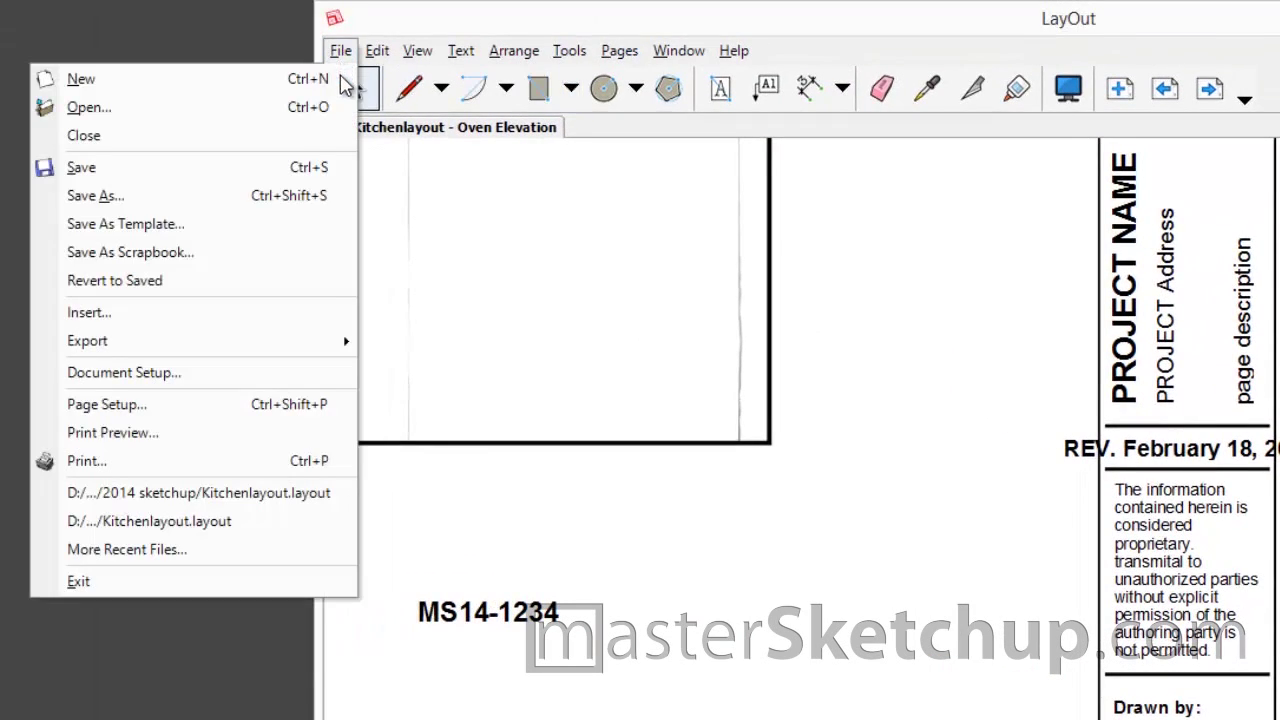
Step: Open Document Setup, select CurrentDate, and show its date-format token list
click(277, 374)
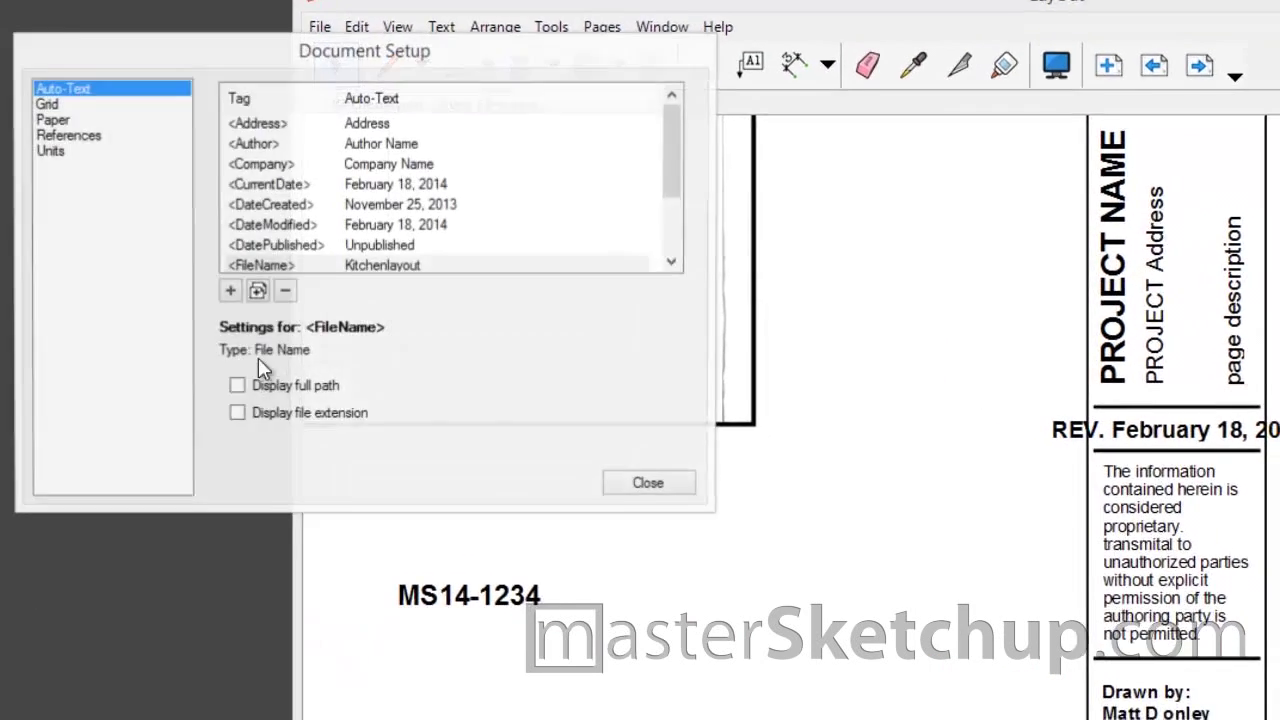
drag(370, 50, 453, 80)
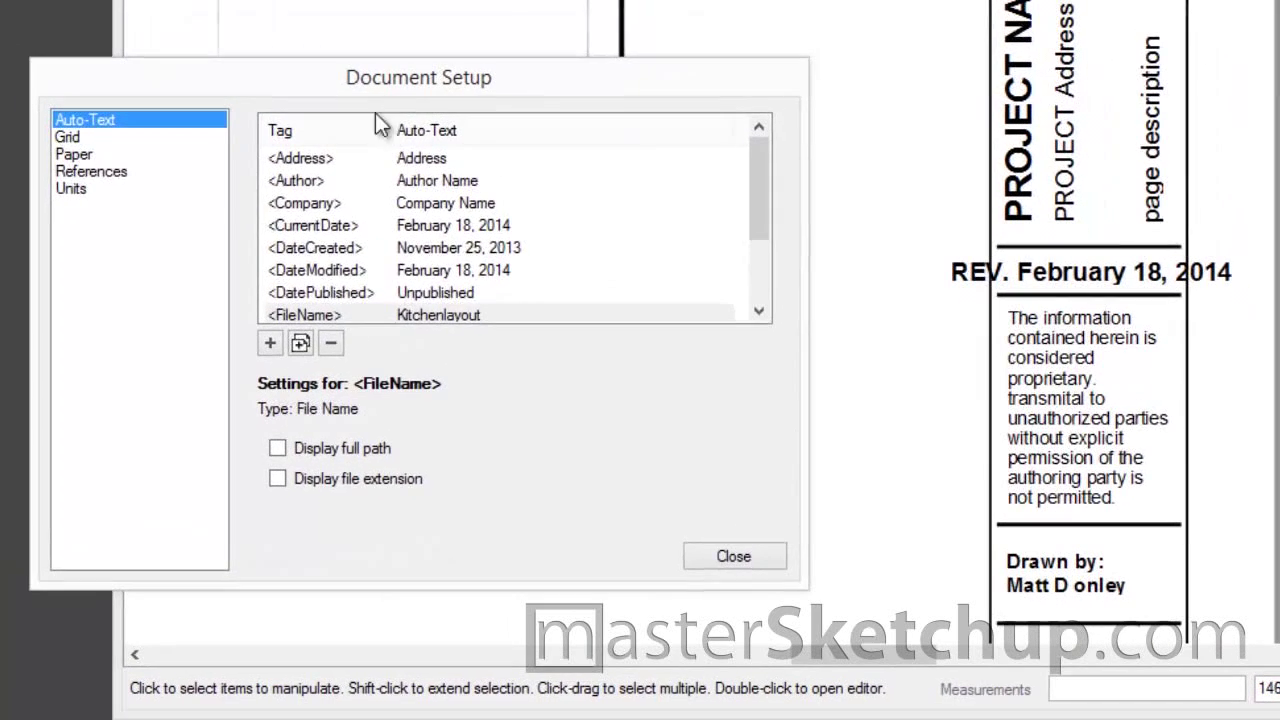
click(332, 228)
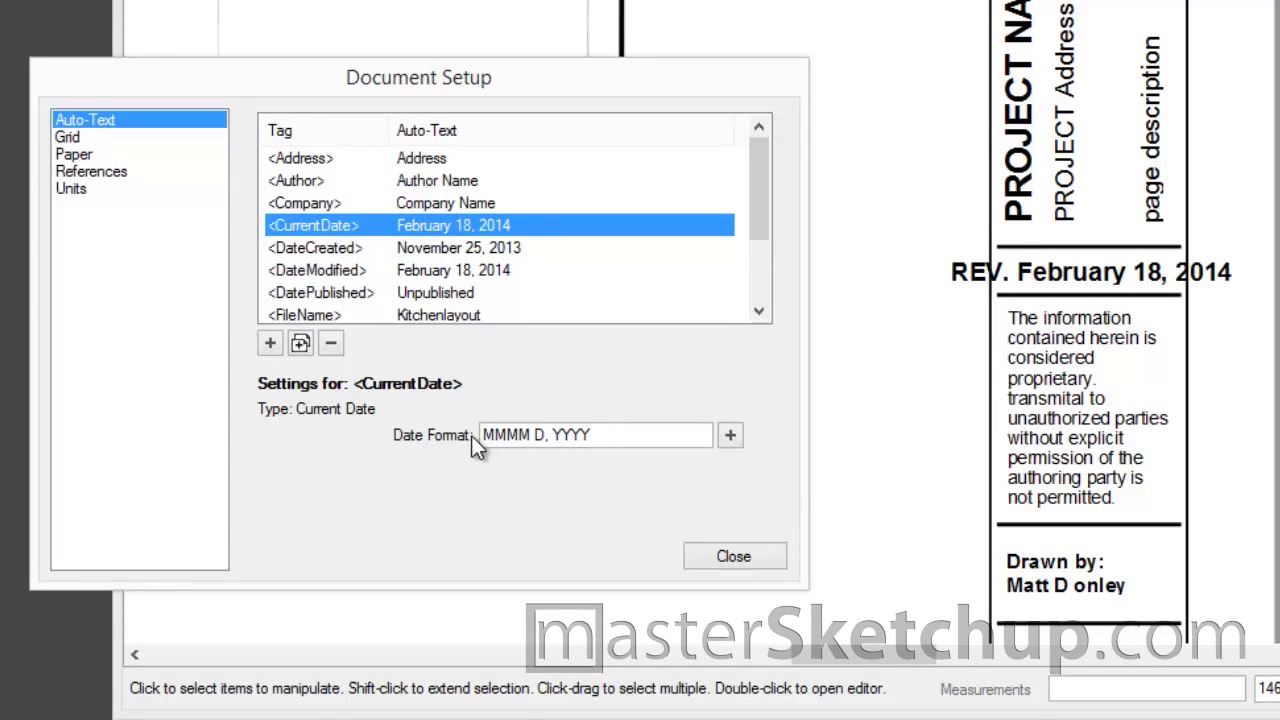
click(651, 442)
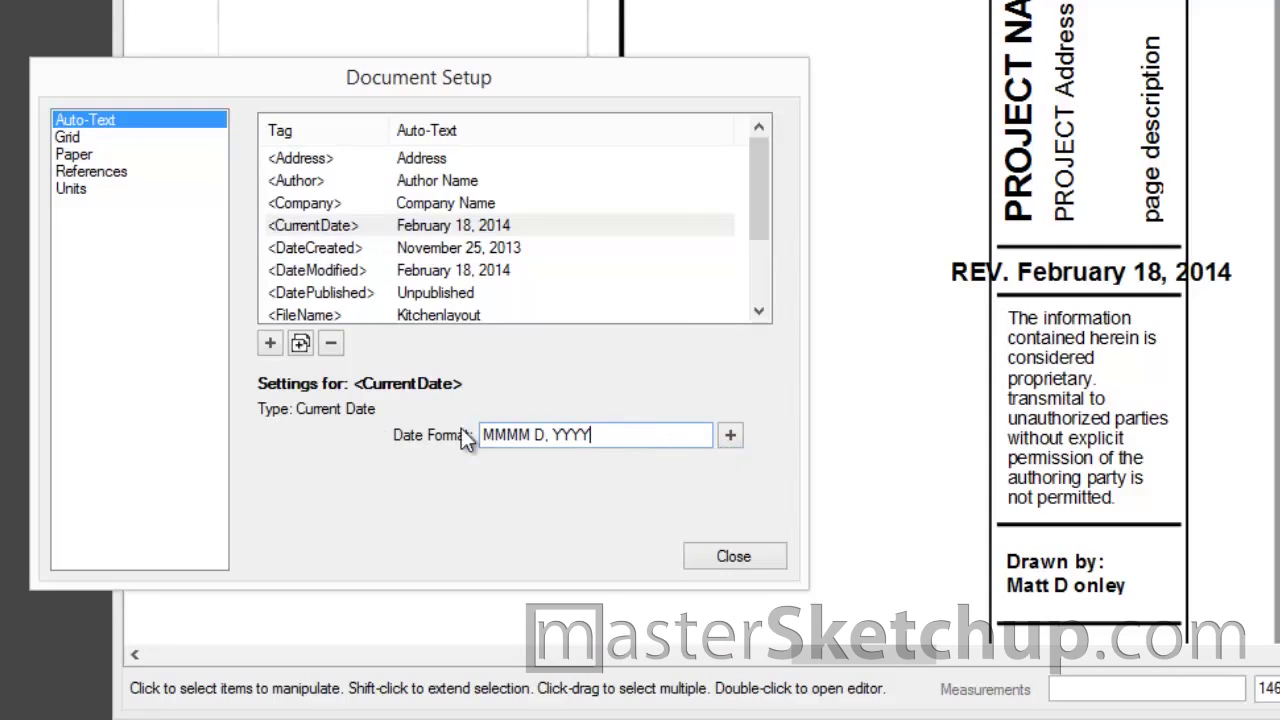
click(729, 437)
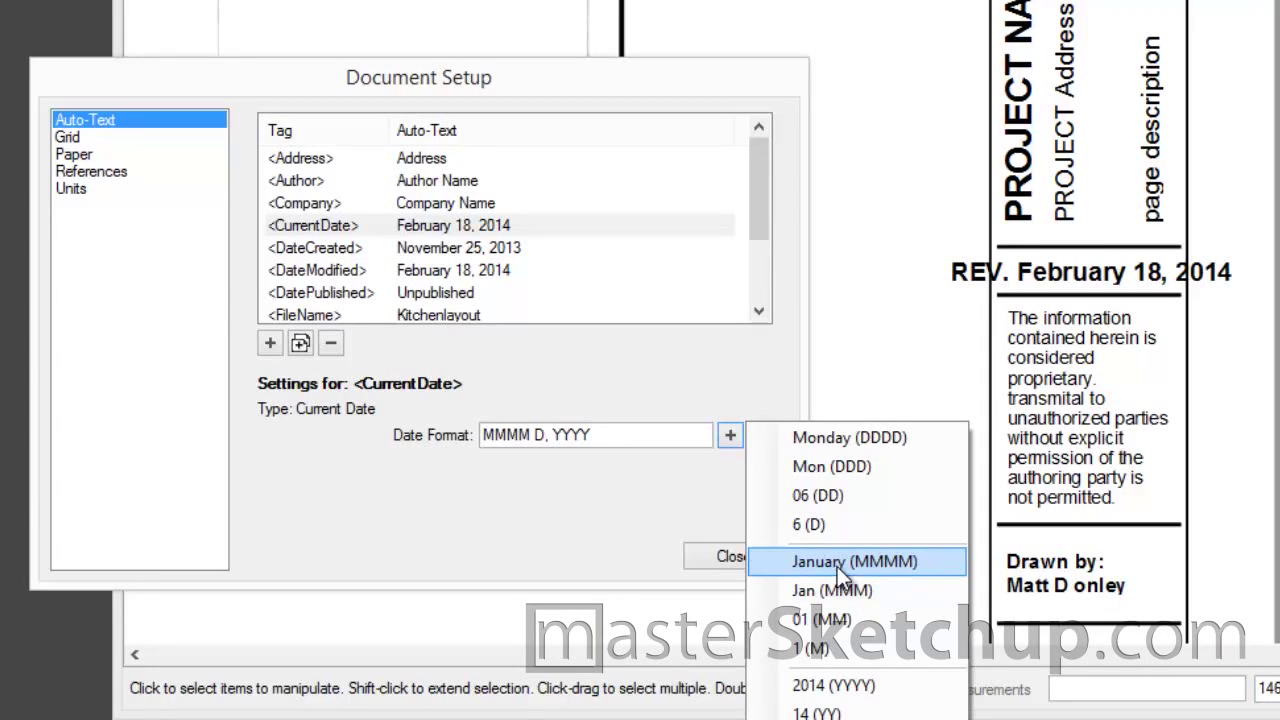
Step: Change the date format's month to MM and replace separators with hyphens
click(521, 434)
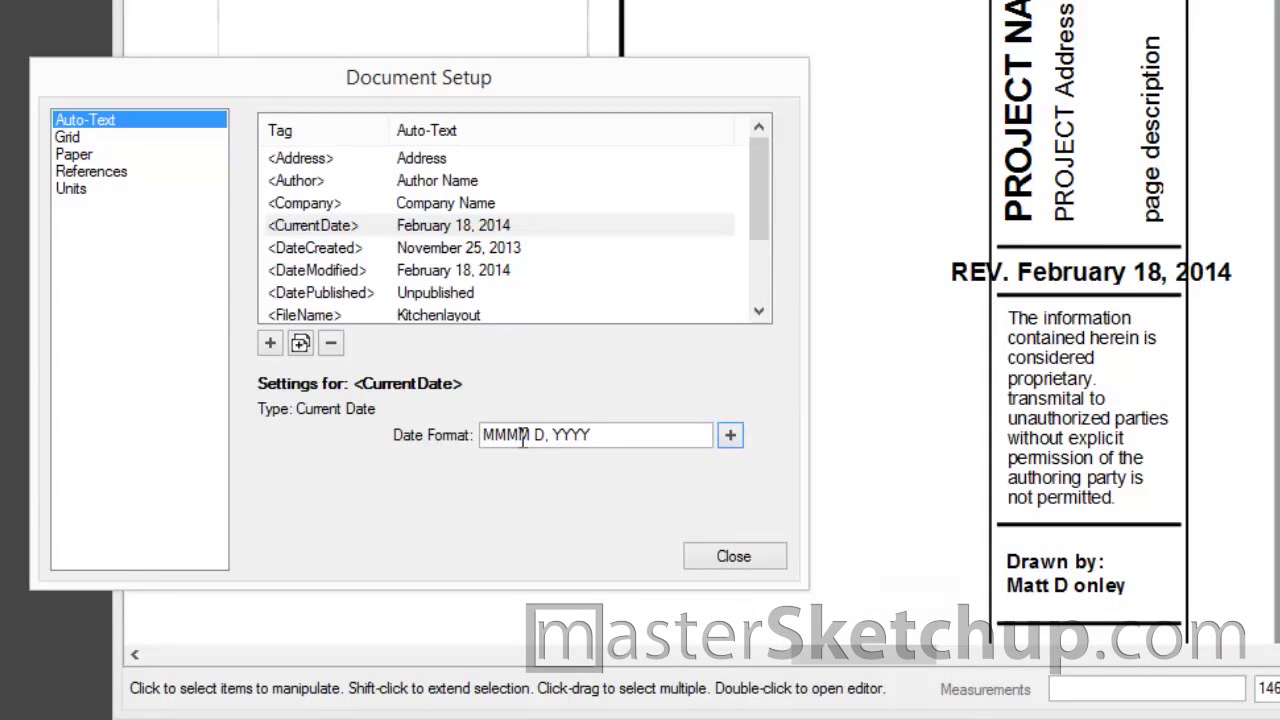
click(521, 434)
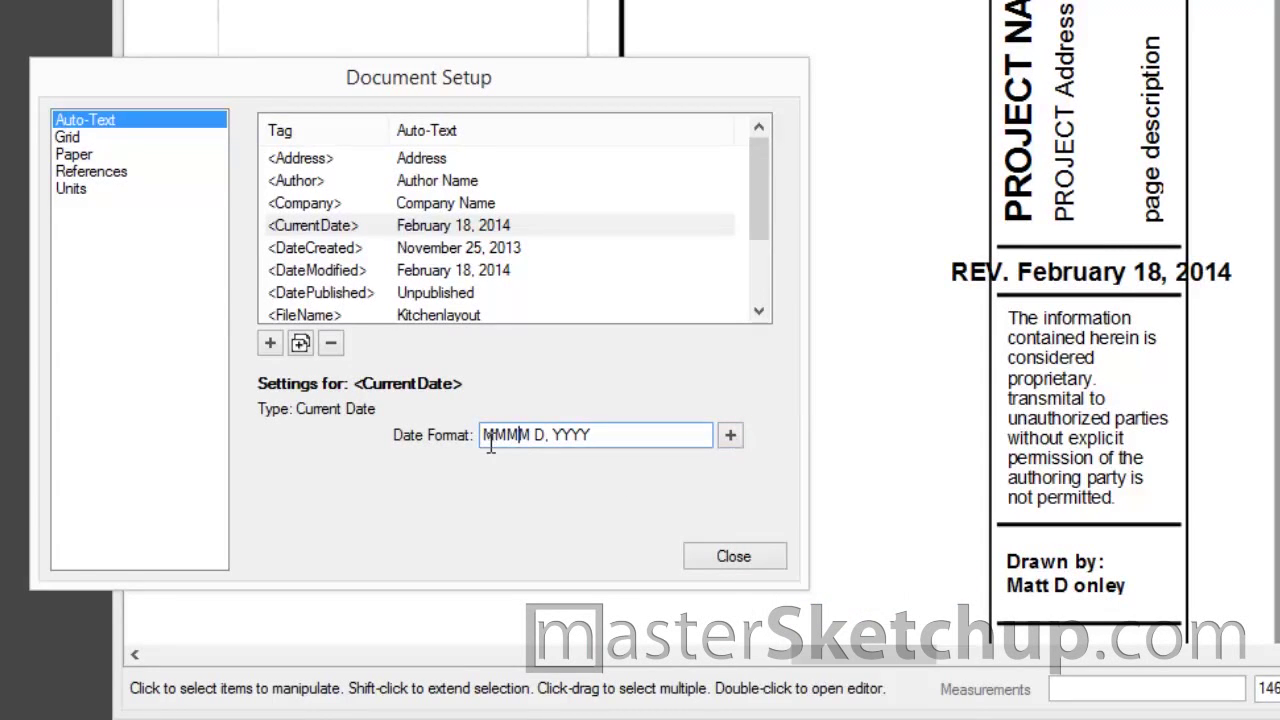
click(730, 435)
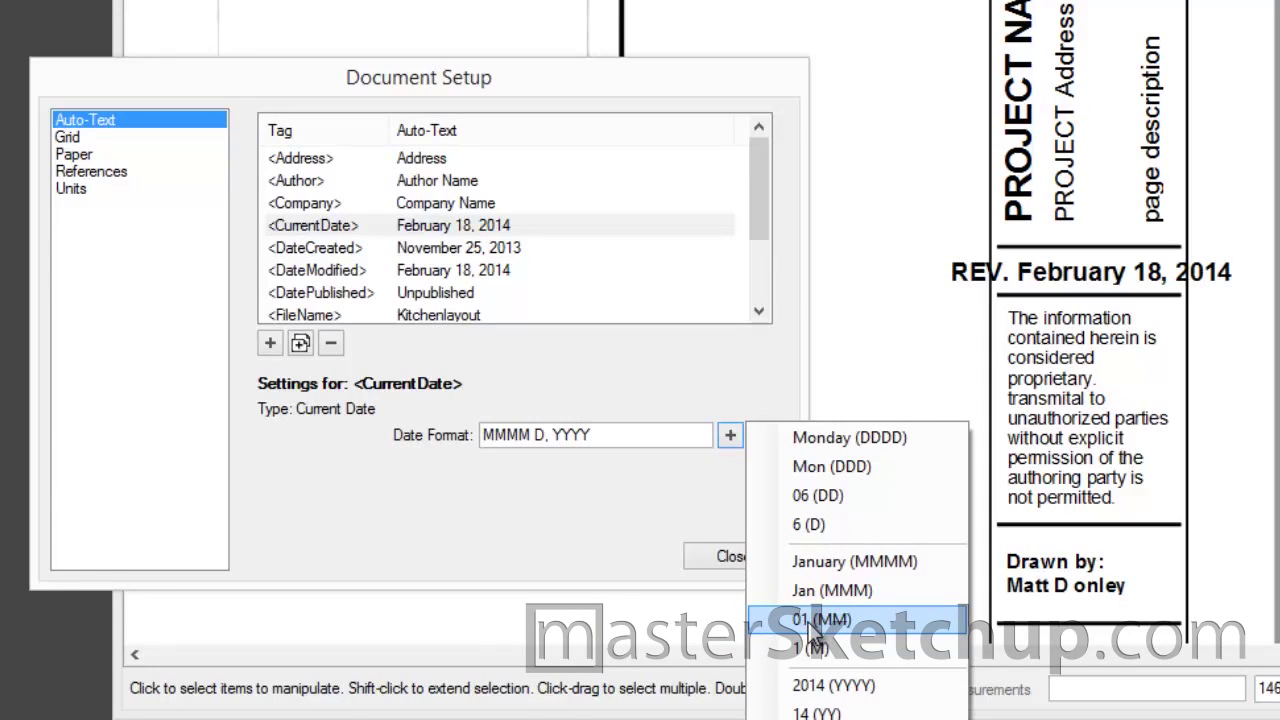
click(535, 438)
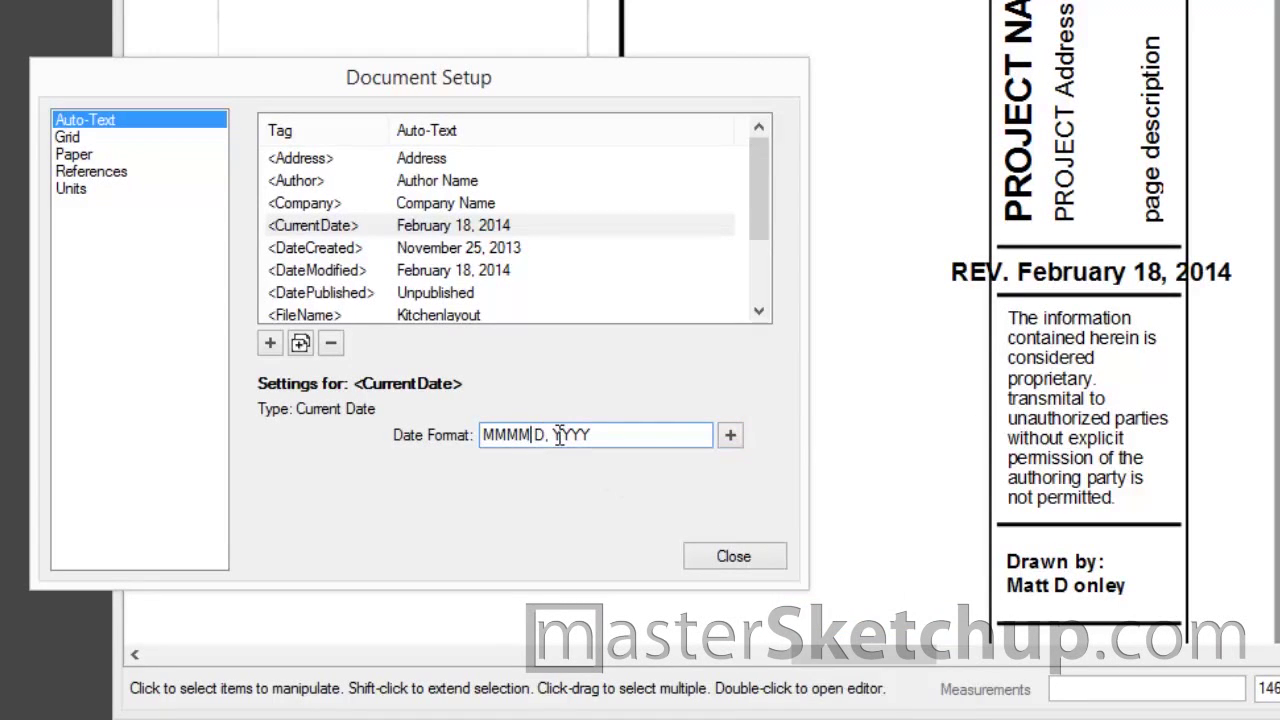
key(BackSpace)
key(BackSpace)
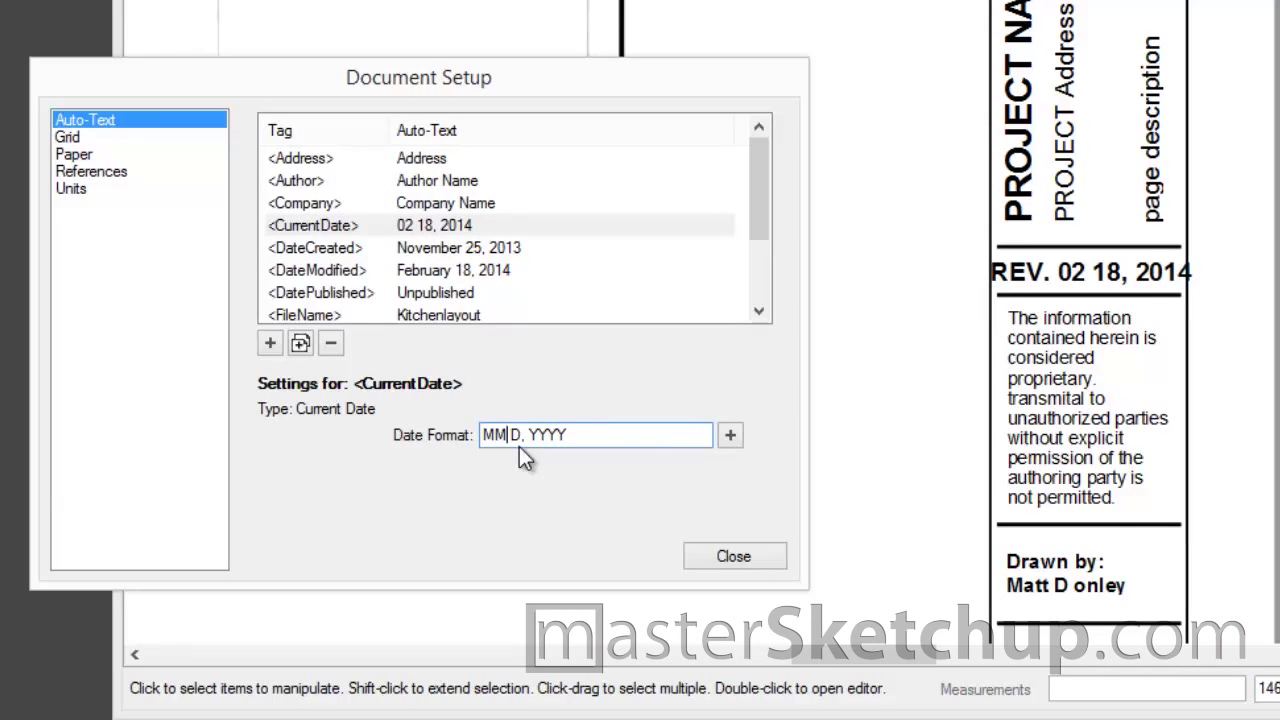
text(-)
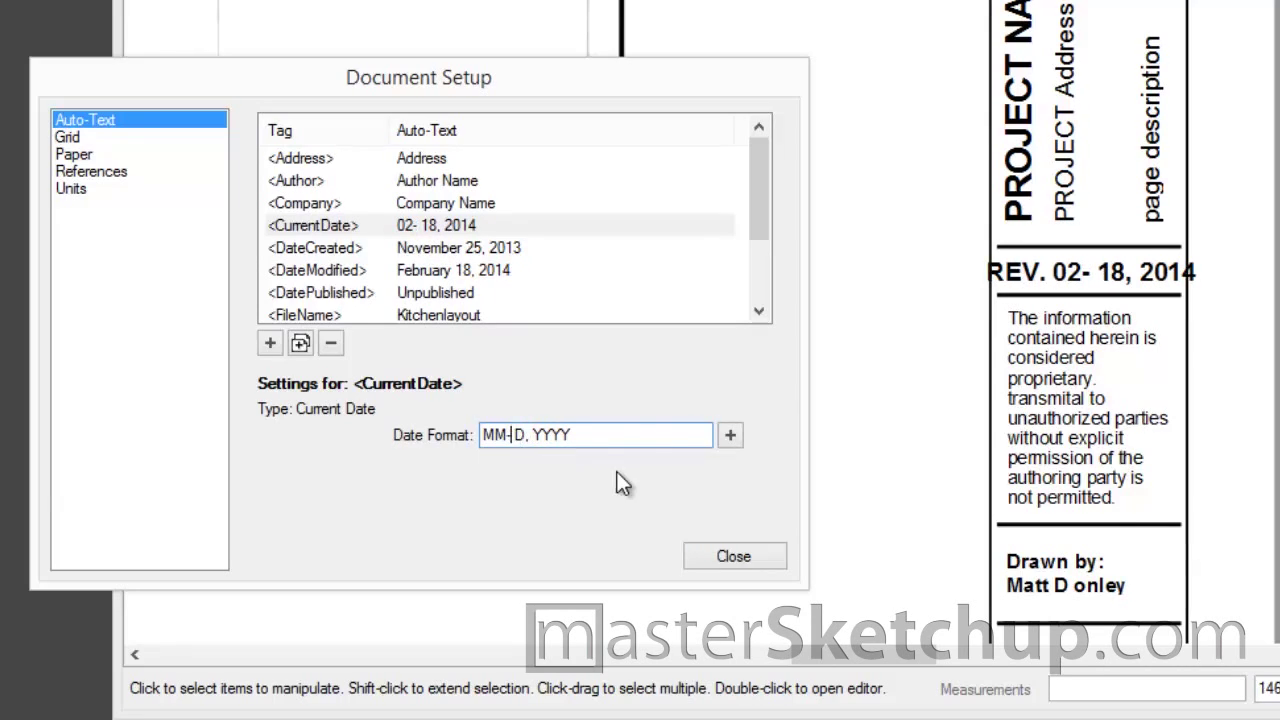
key(Delete)
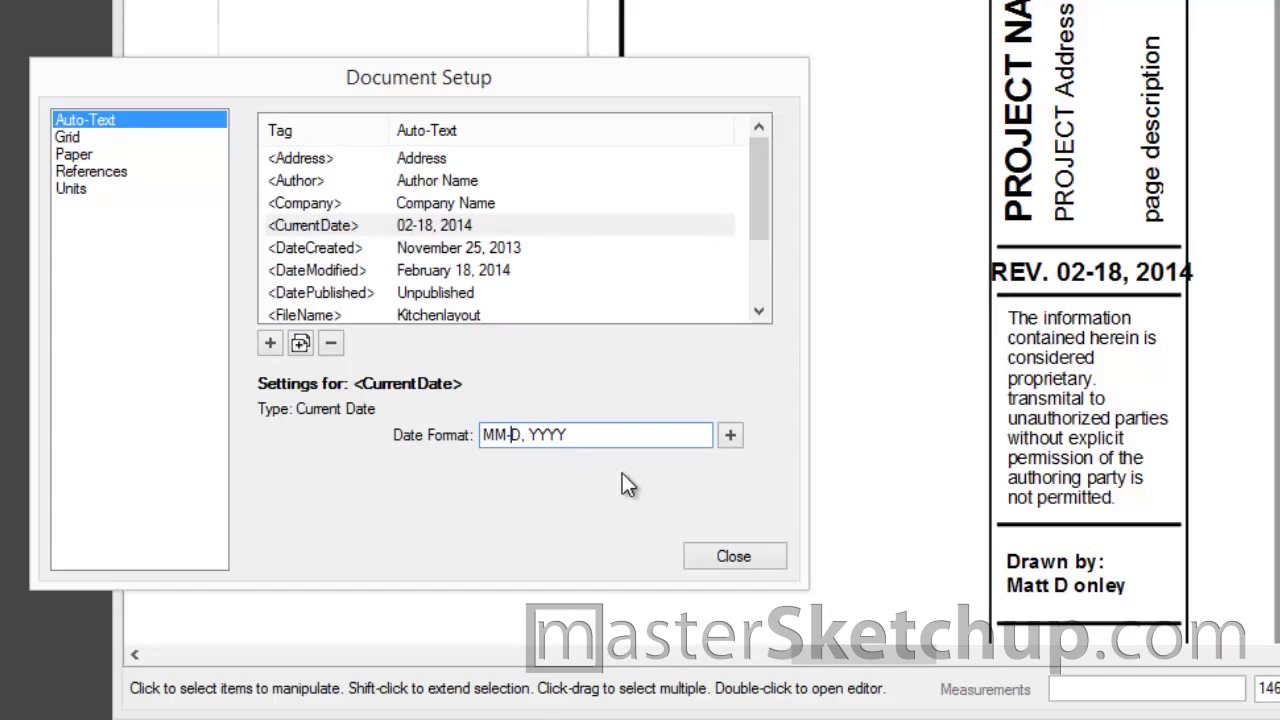
key(Right)
key(Delete)
key(Delete)
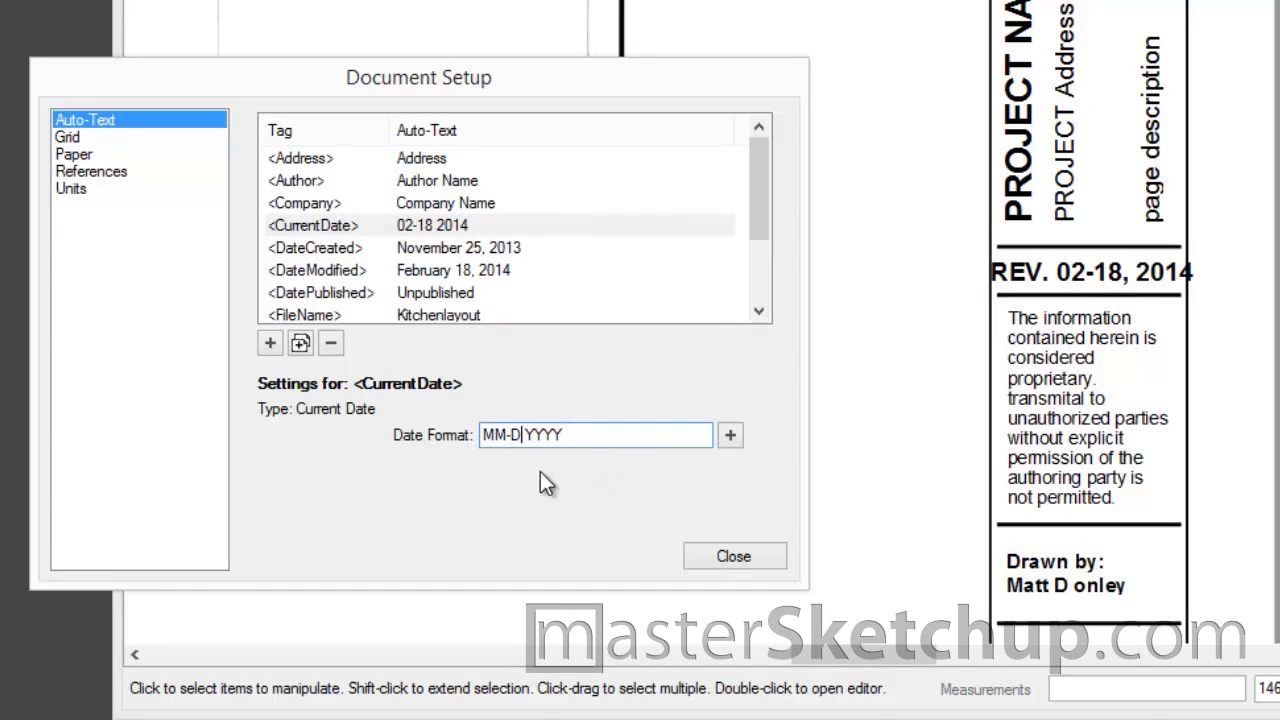
text(-)
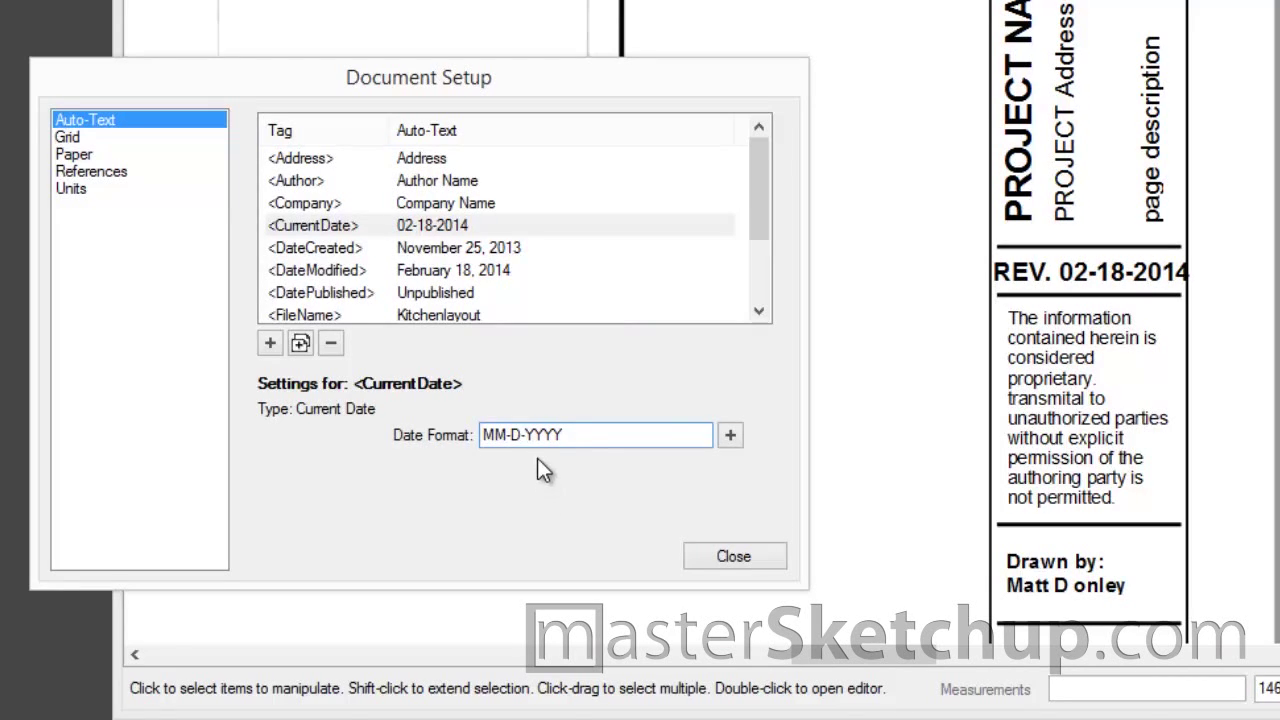
Step: Shorten the year to YY, completing the MM-D-YY date format
click(730, 435)
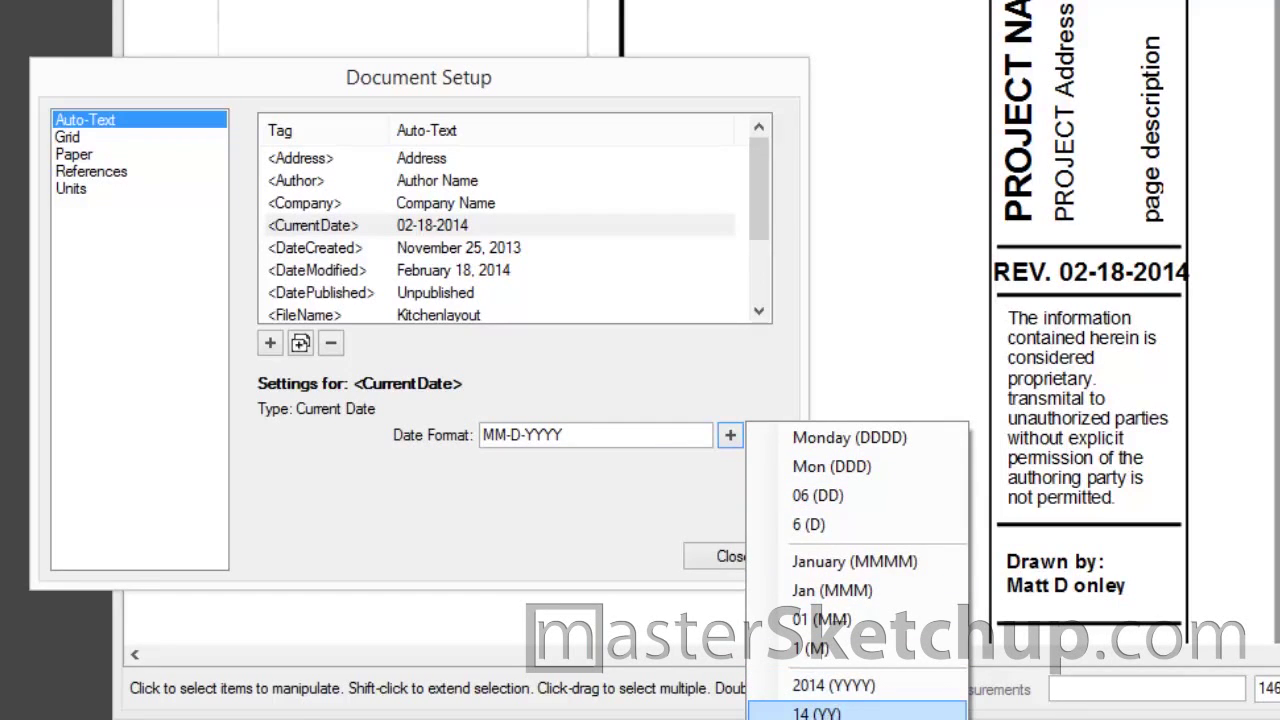
click(527, 435)
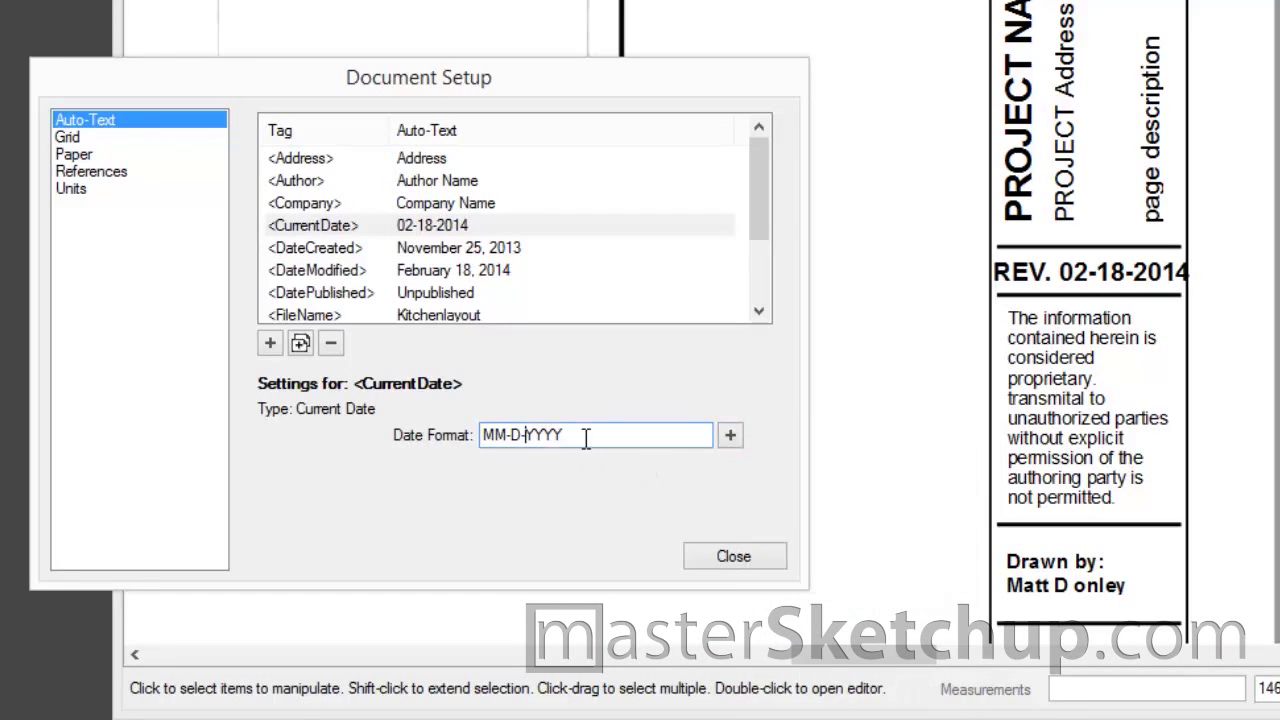
key(Delete)
key(Delete)
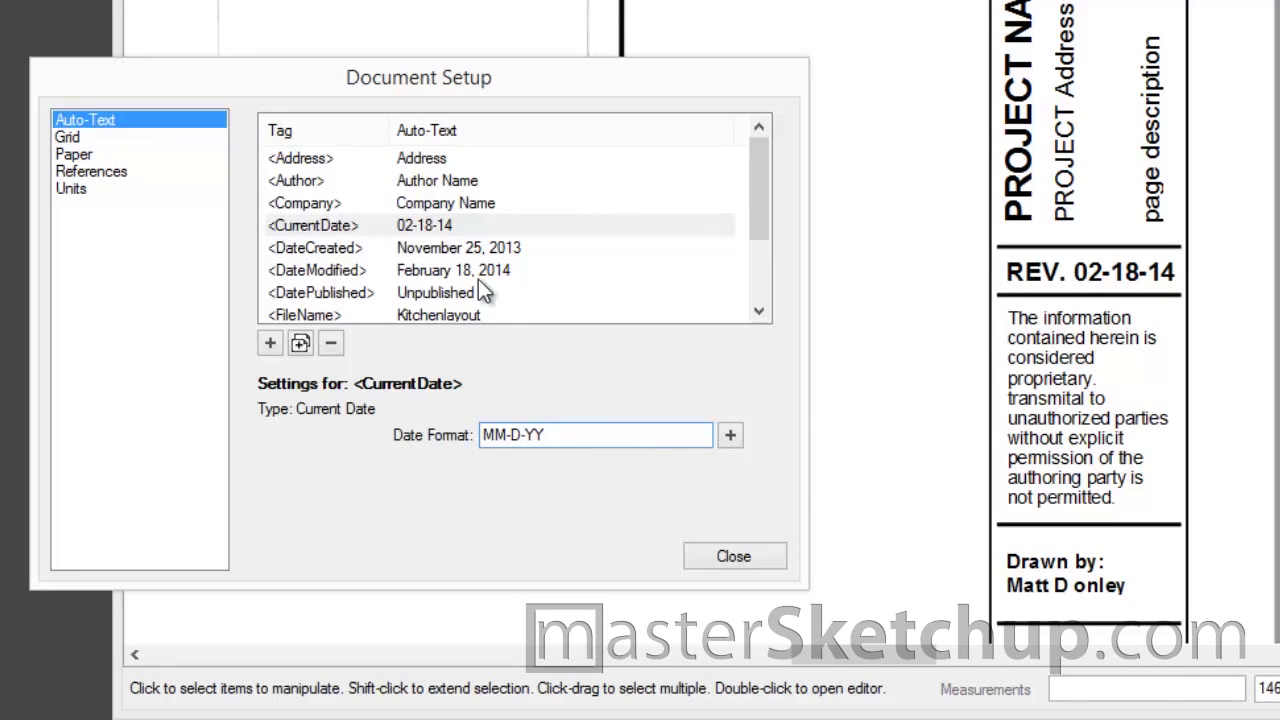
click(1124, 254)
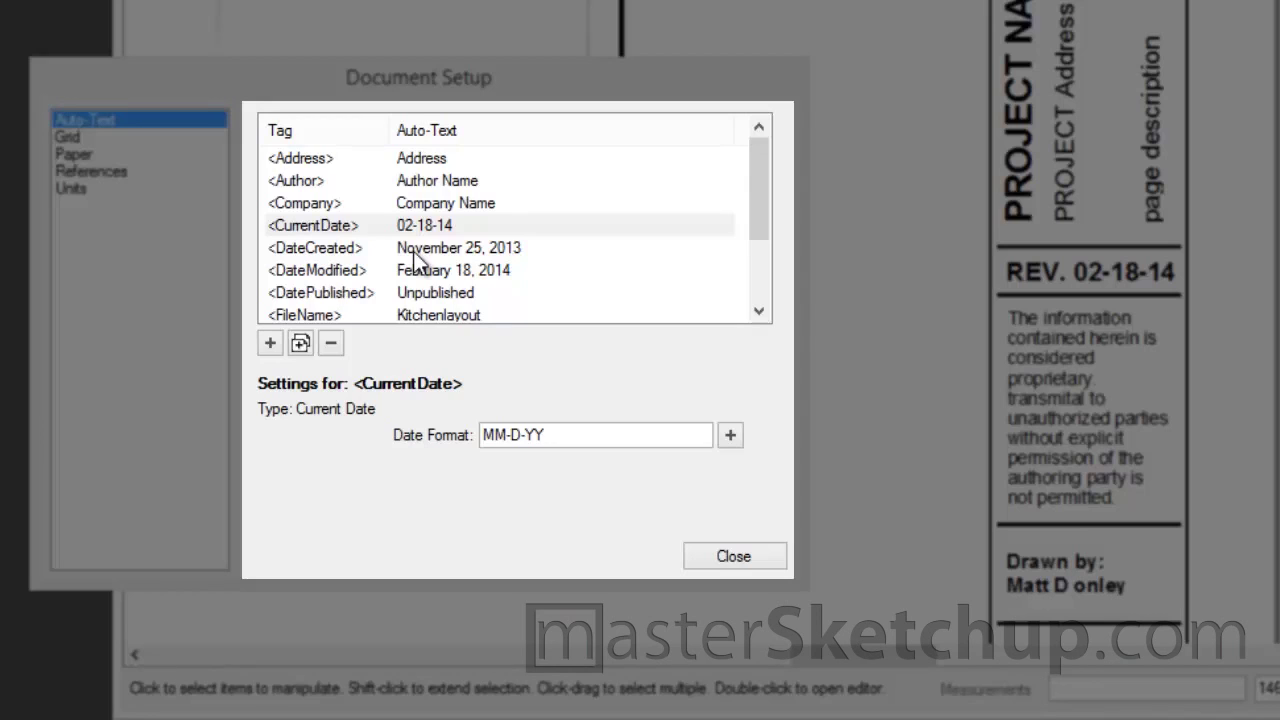
Step: Inspect the DateCreated, DateModified and DatePublished tag settings
click(345, 250)
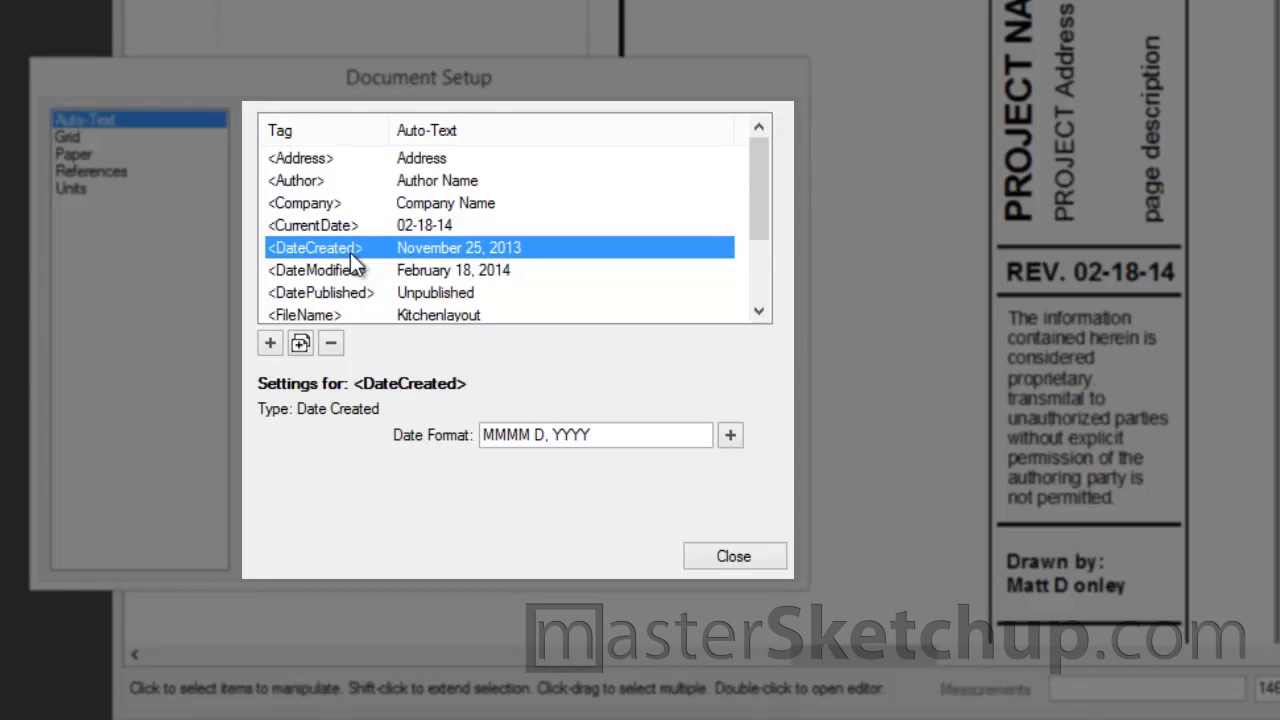
click(361, 276)
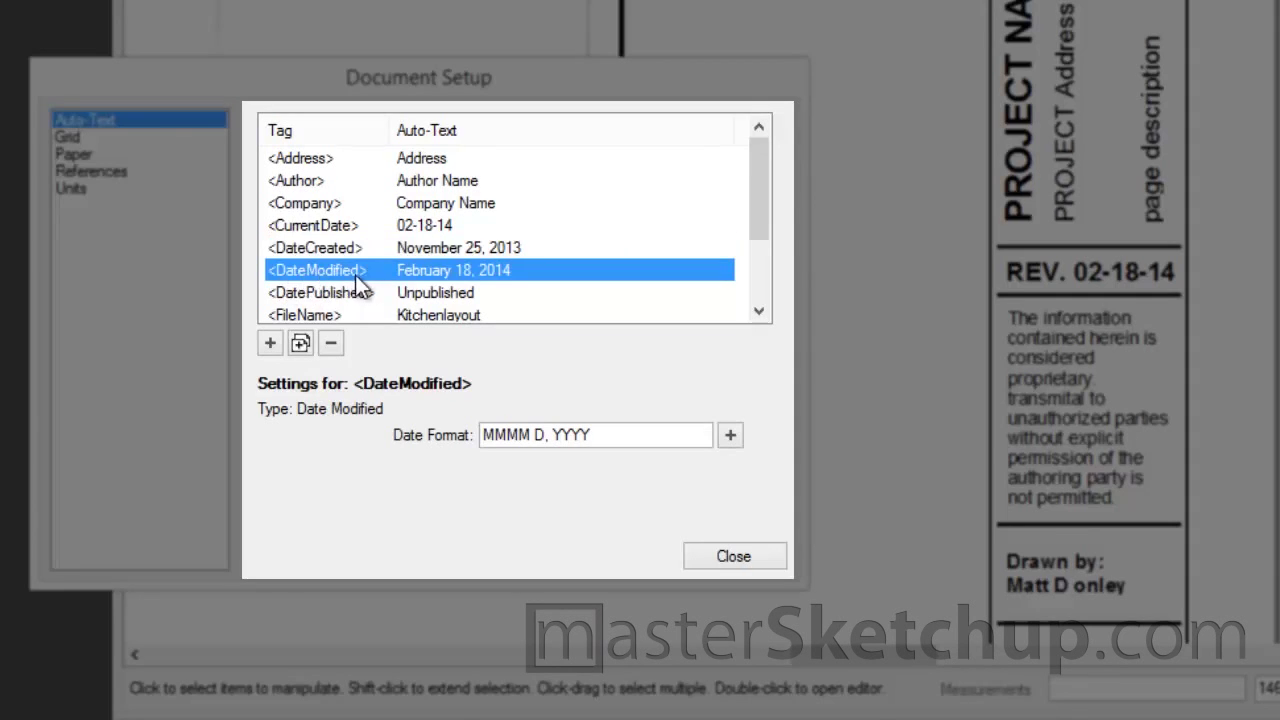
click(332, 294)
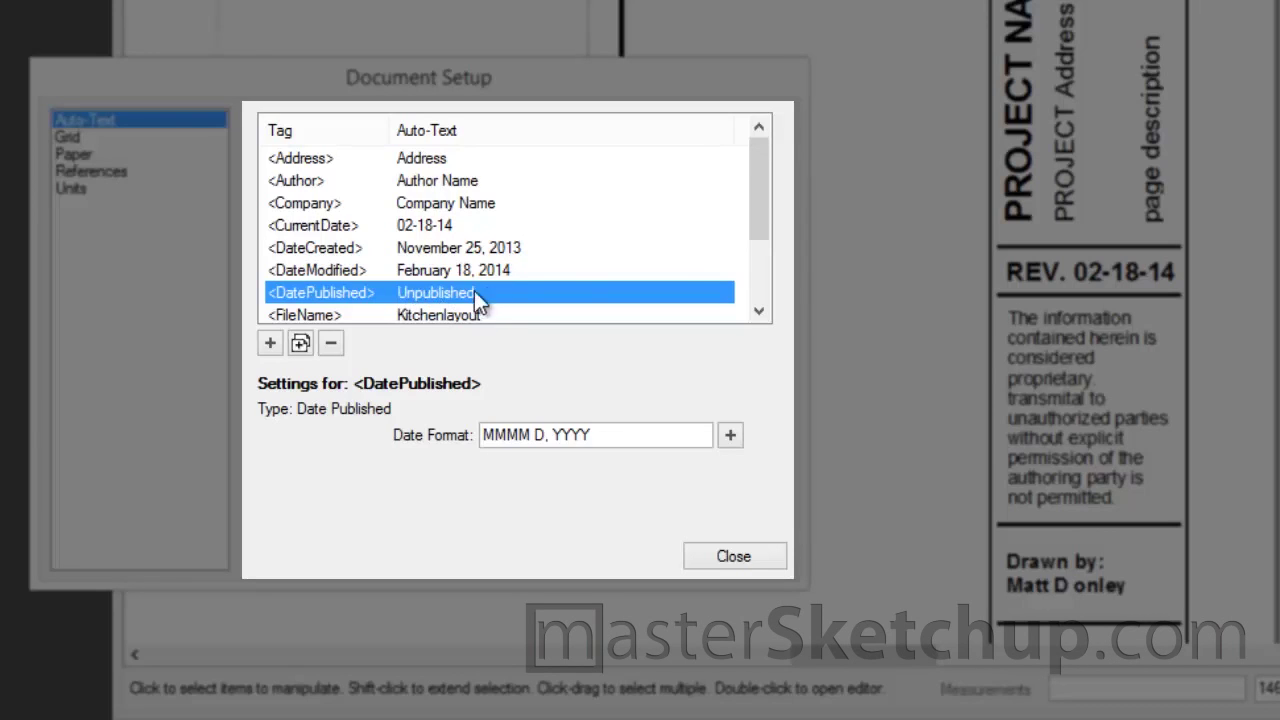
drag(769, 186, 766, 210)
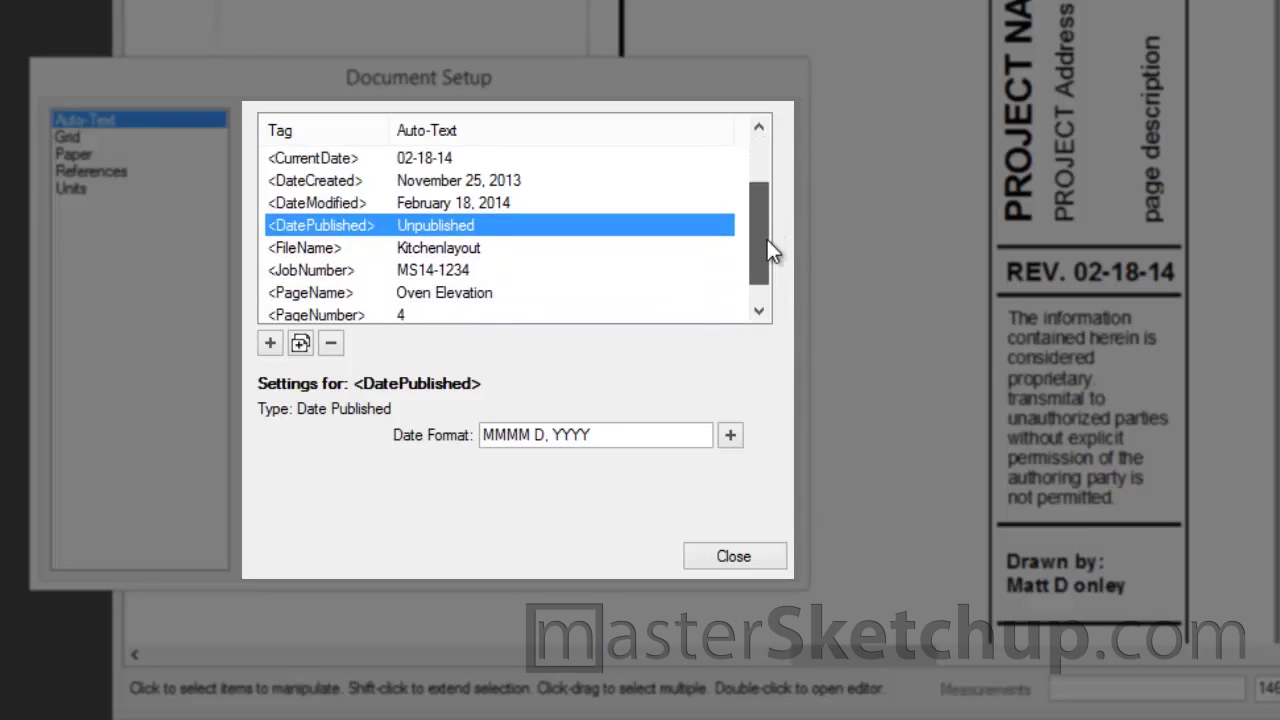
drag(767, 239, 769, 252)
Step: Set the FileName tag to display the file extension instead of the full path
click(337, 232)
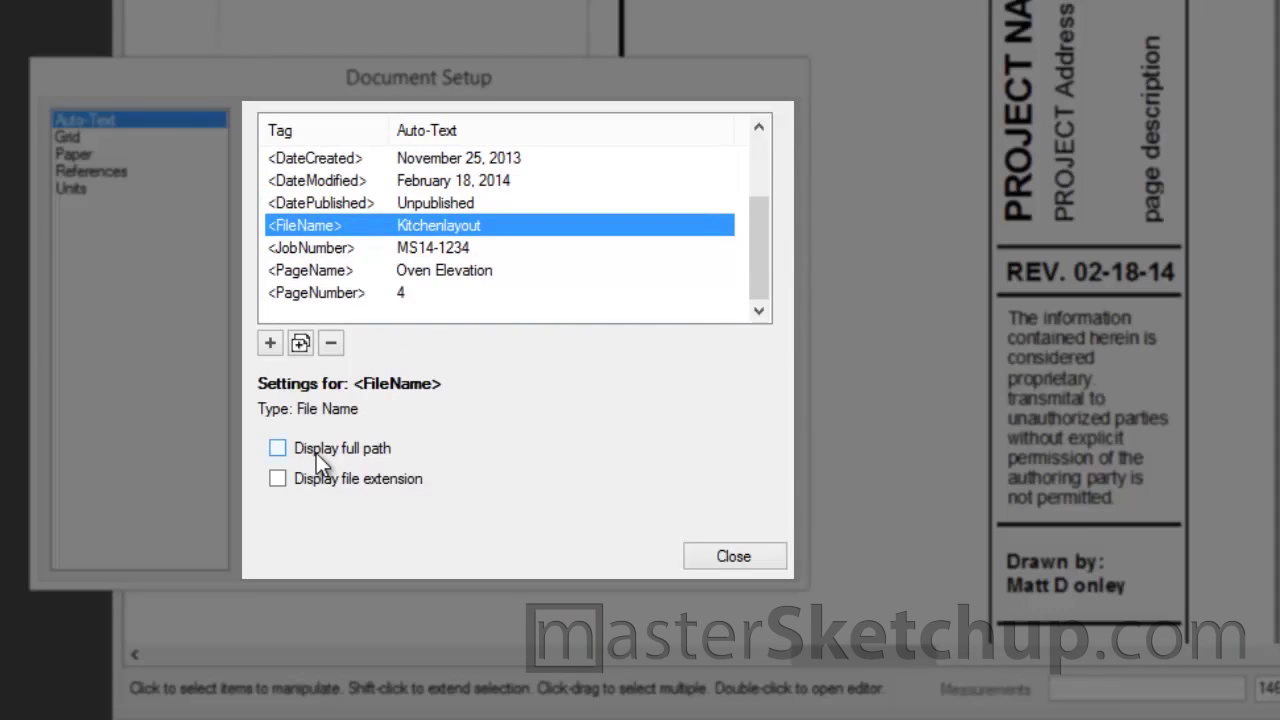
click(279, 450)
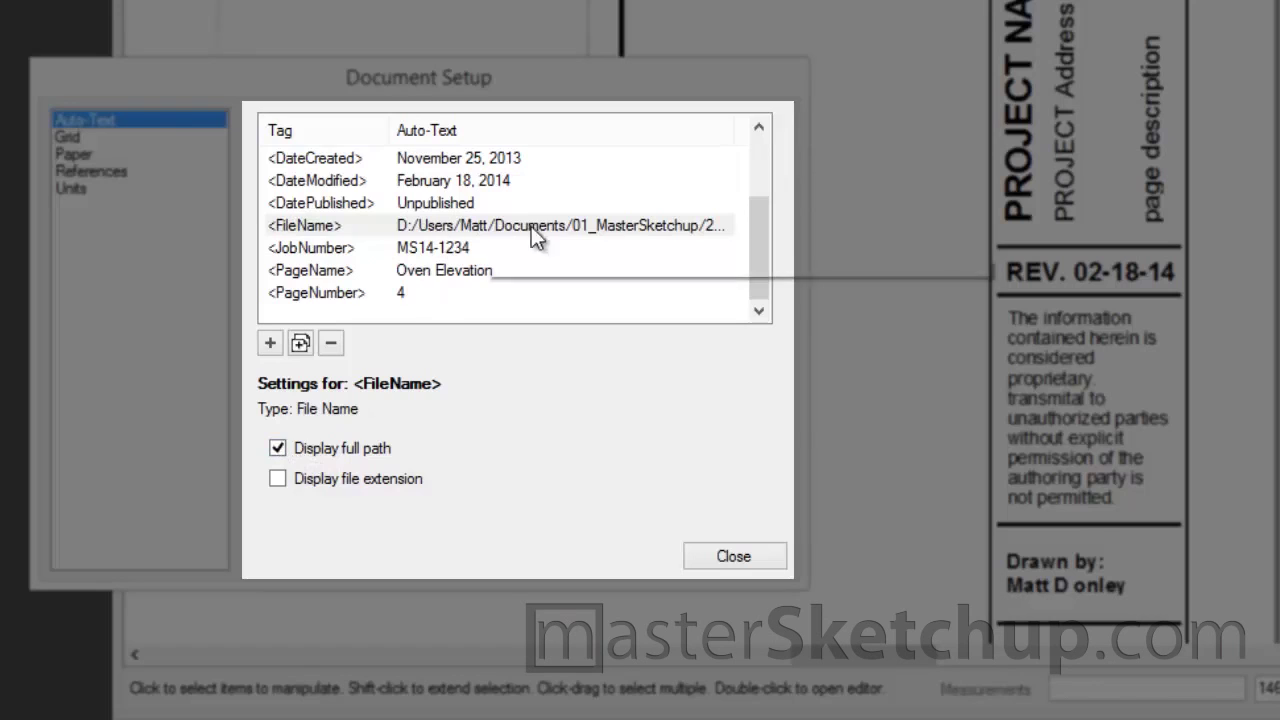
click(280, 479)
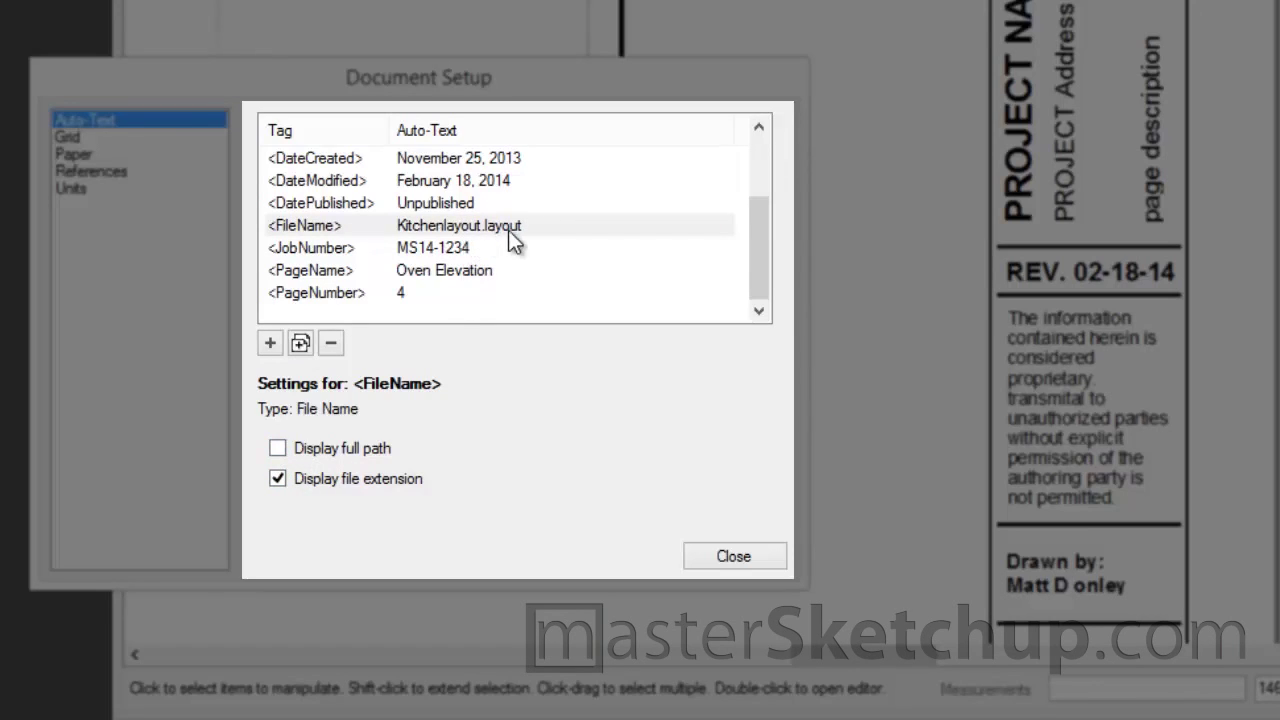
Step: Review the JobNumber and PageName tags, switching the document from Cover Page to Plan View
click(352, 250)
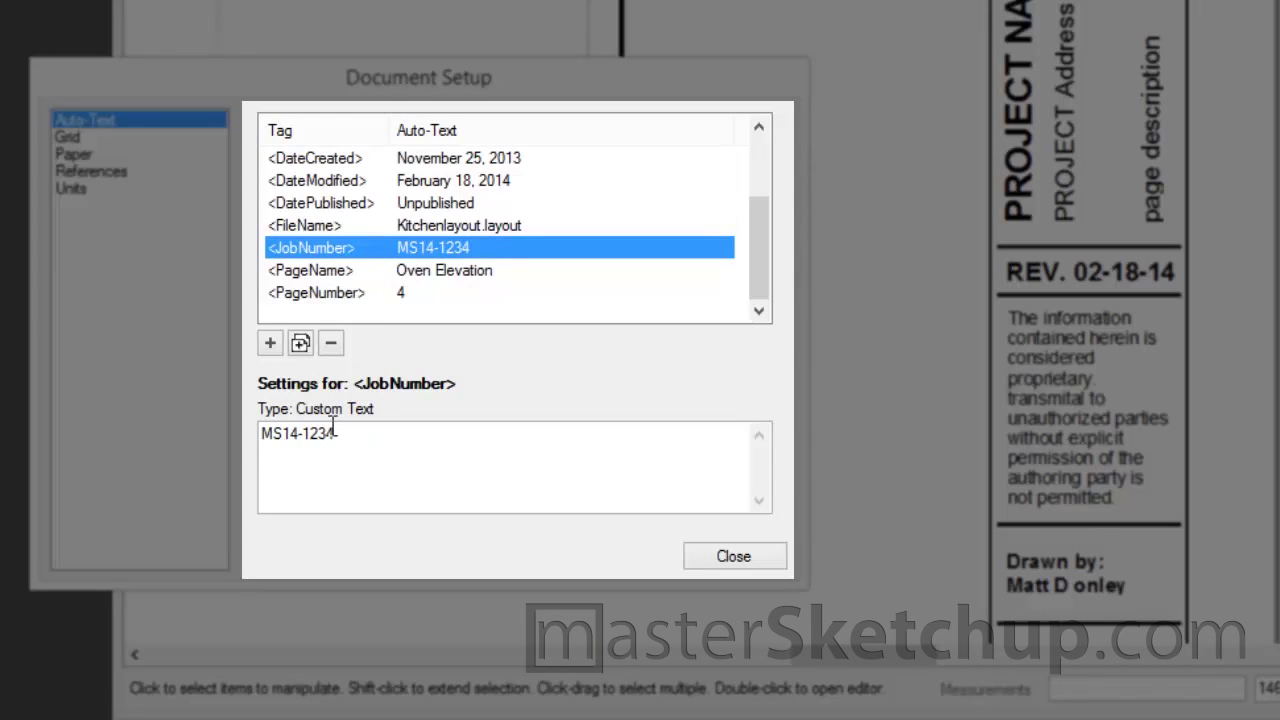
click(341, 274)
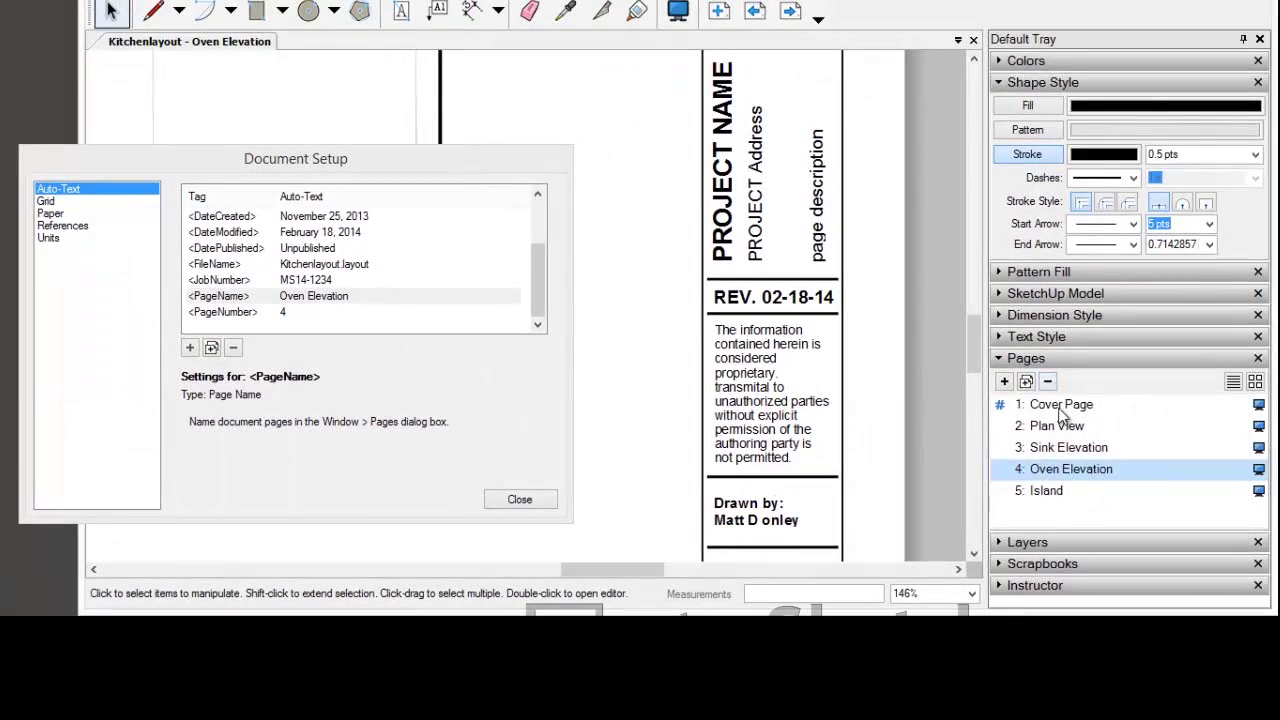
click(1060, 406)
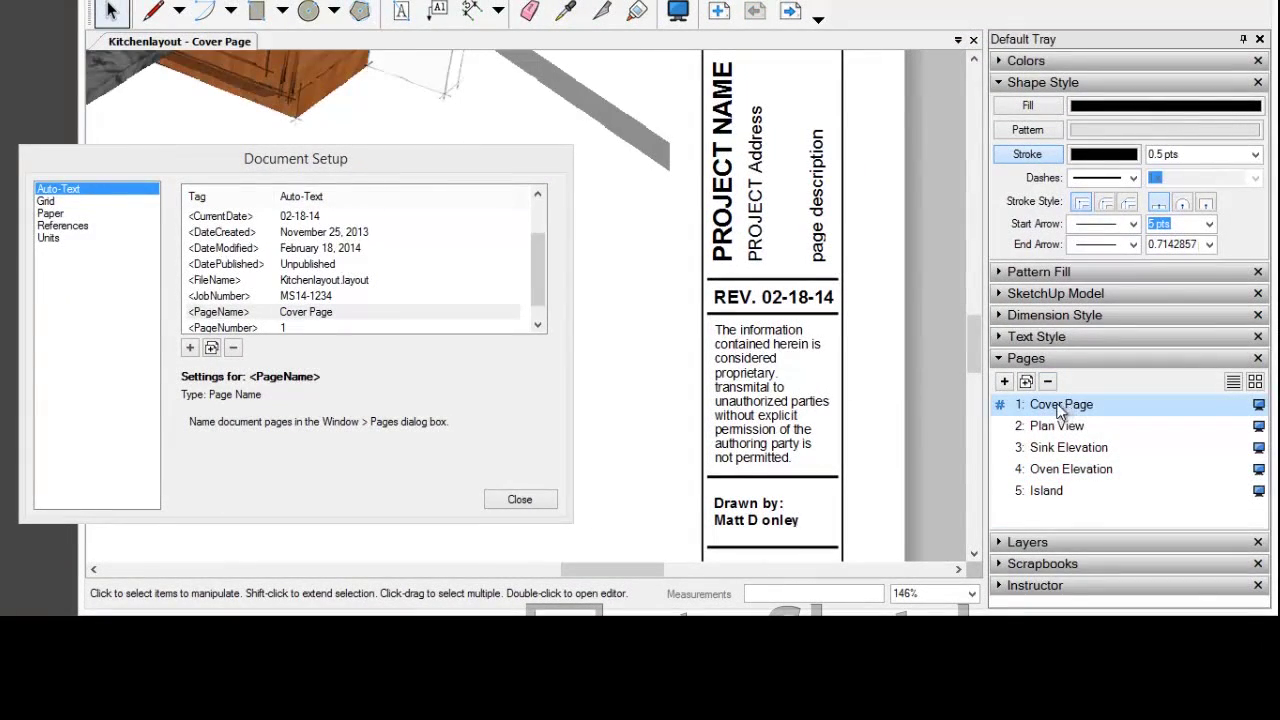
click(1060, 426)
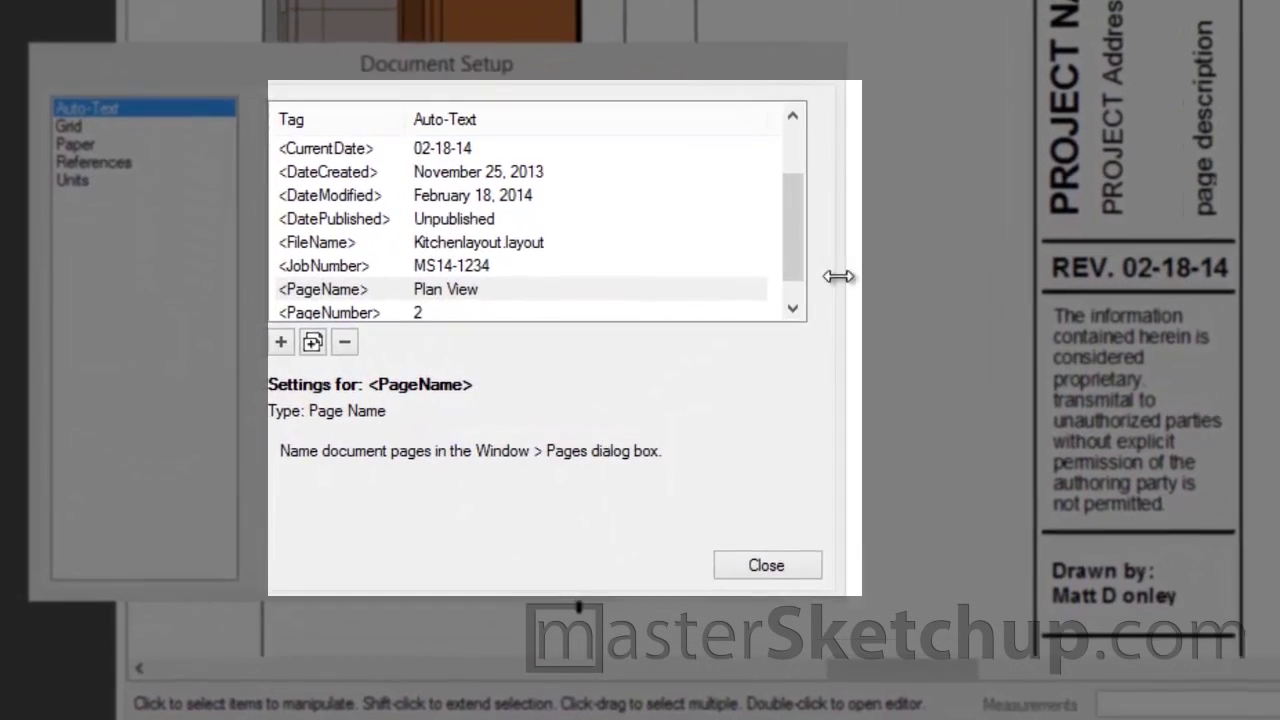
click(687, 281)
scroll(687, 281, down, 1)
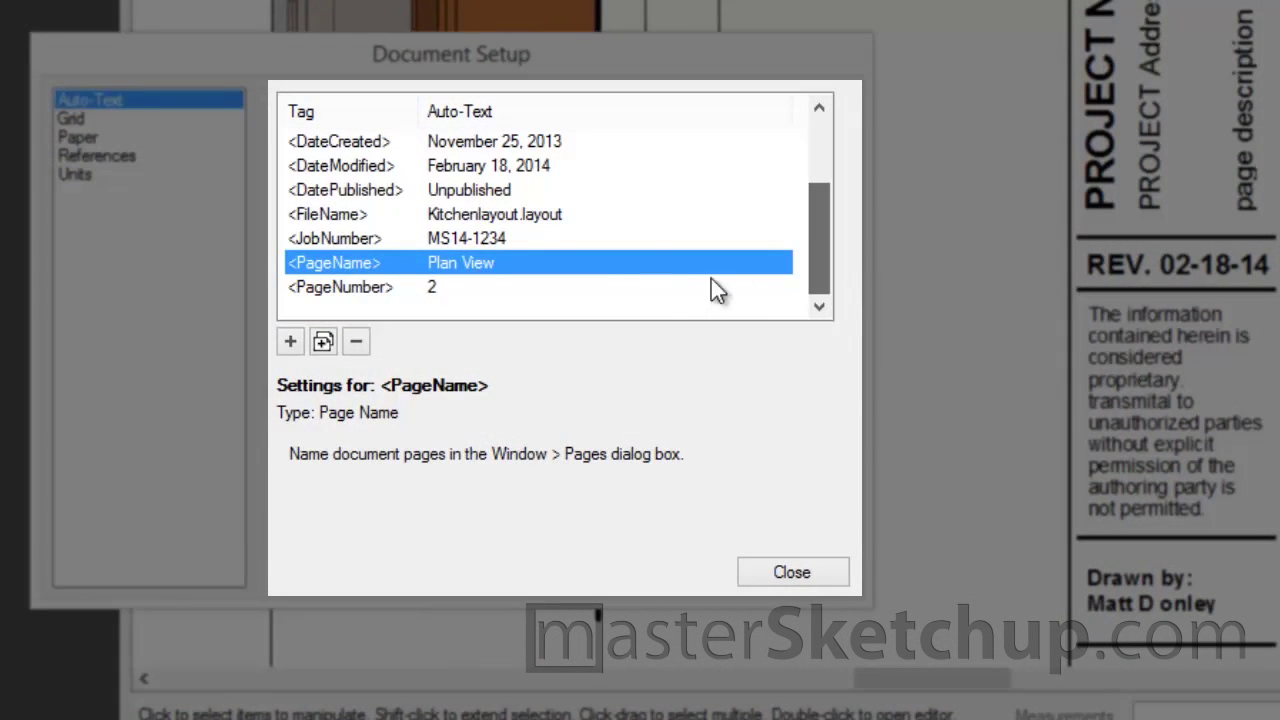
Step: Keep PageNumber style 1, 2, 3, starting at 1 from the Cover Page
click(351, 298)
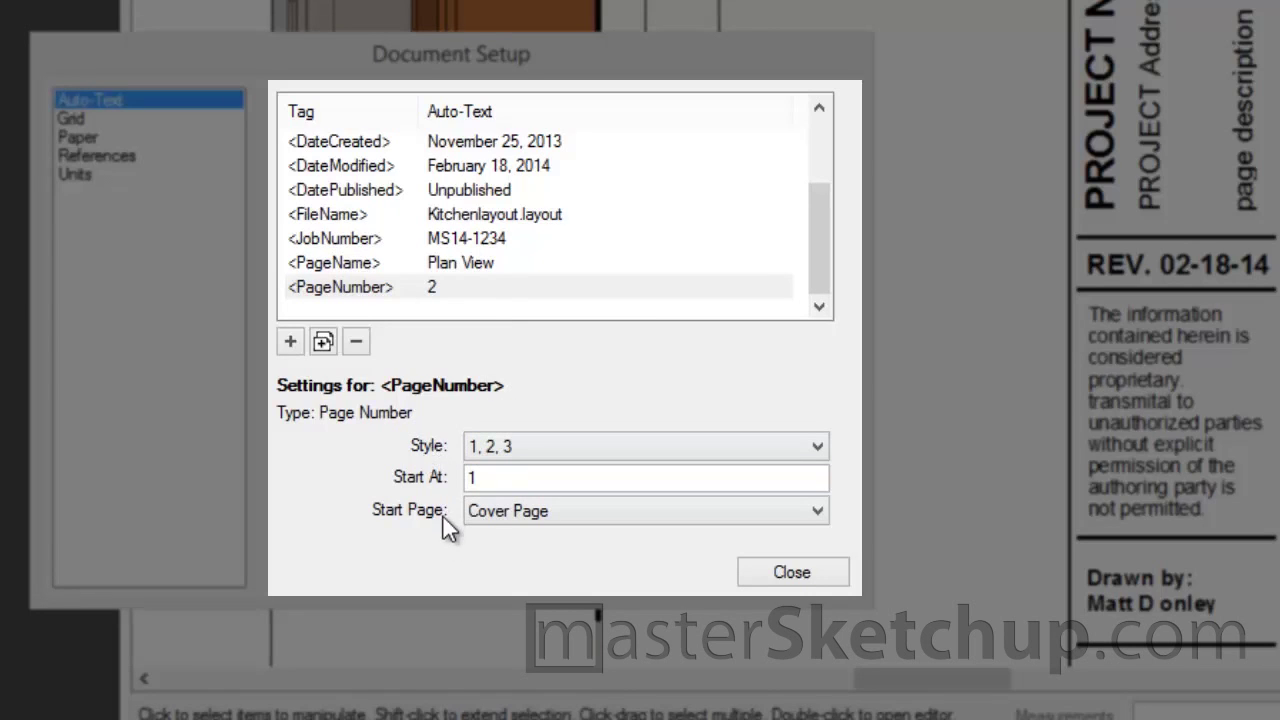
click(536, 447)
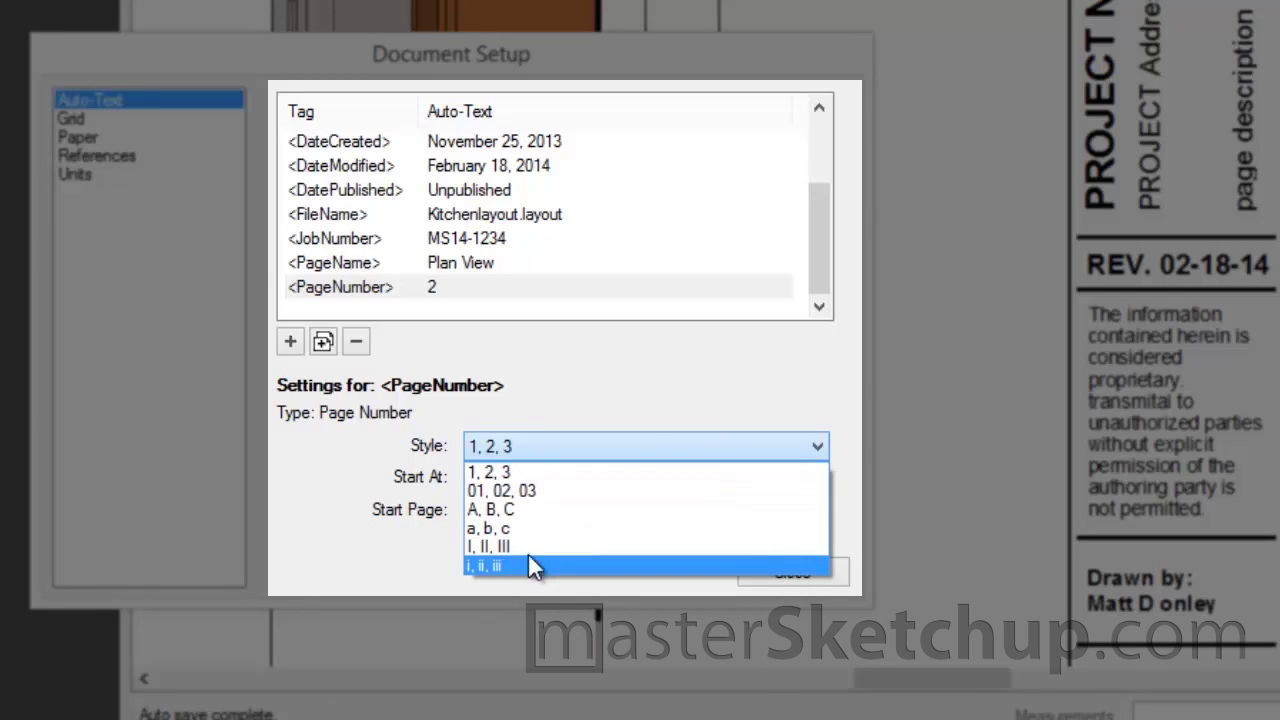
click(605, 409)
click(495, 481)
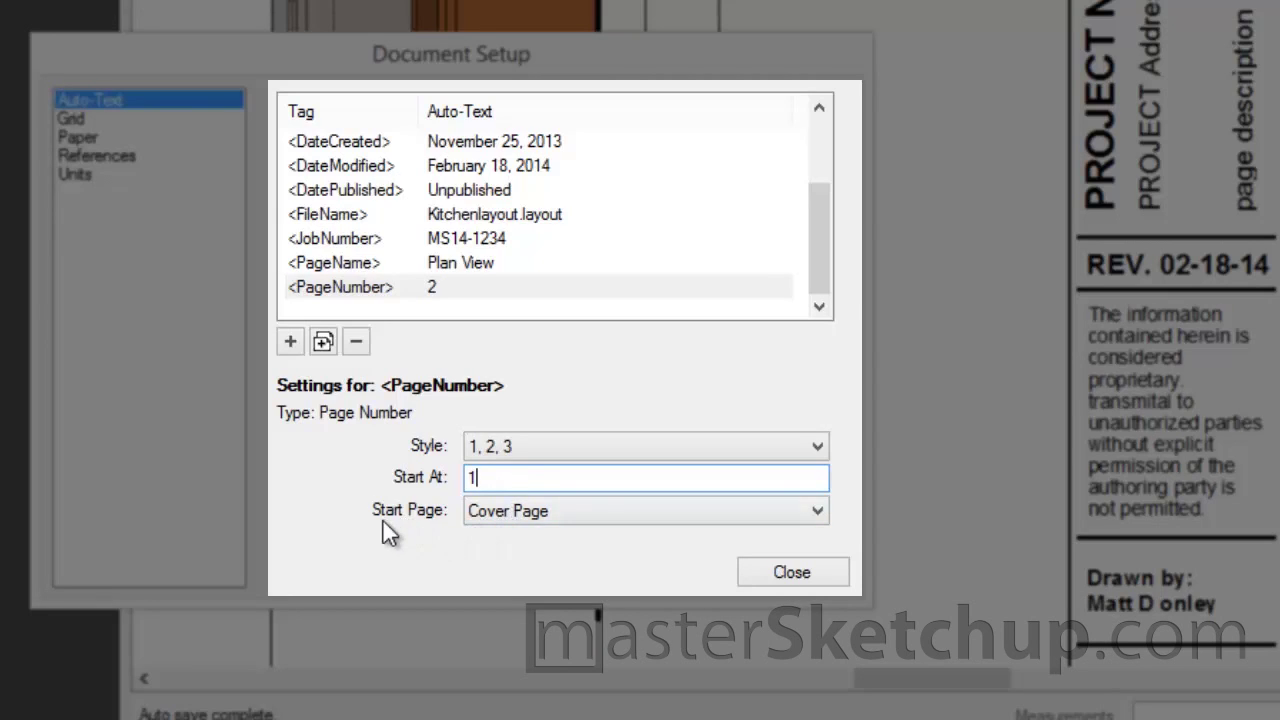
click(521, 519)
click(505, 526)
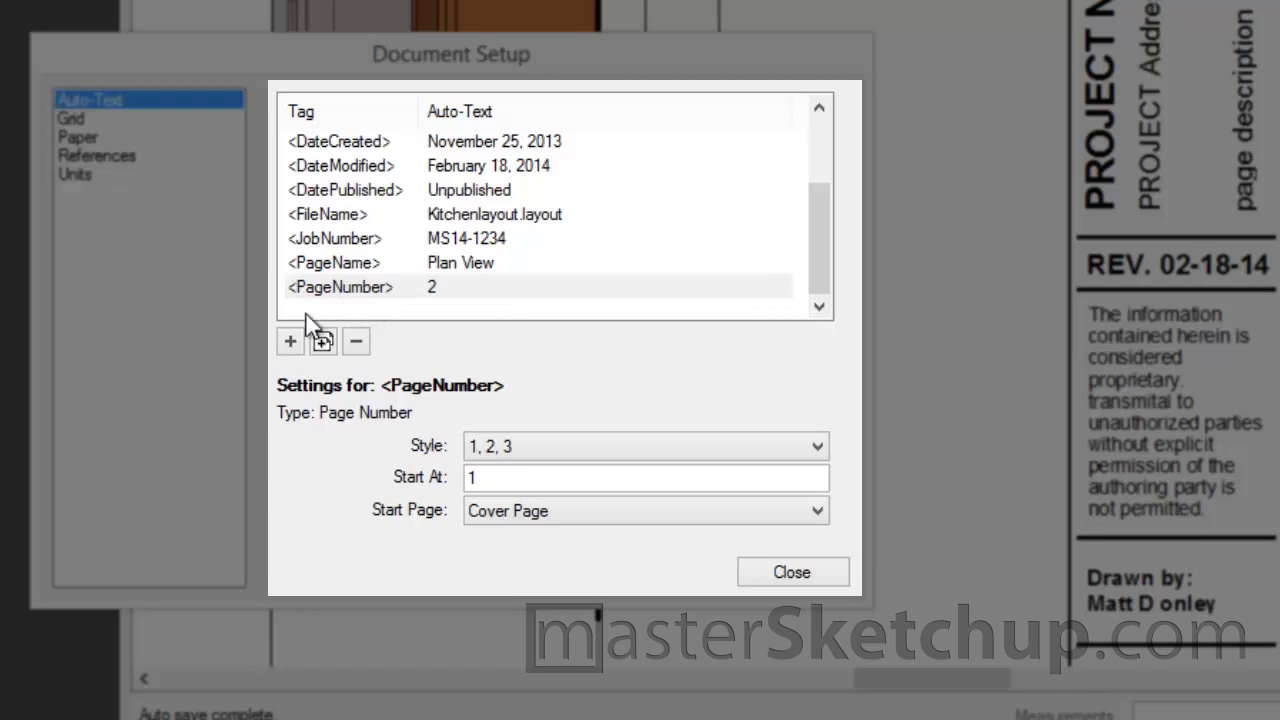
click(293, 342)
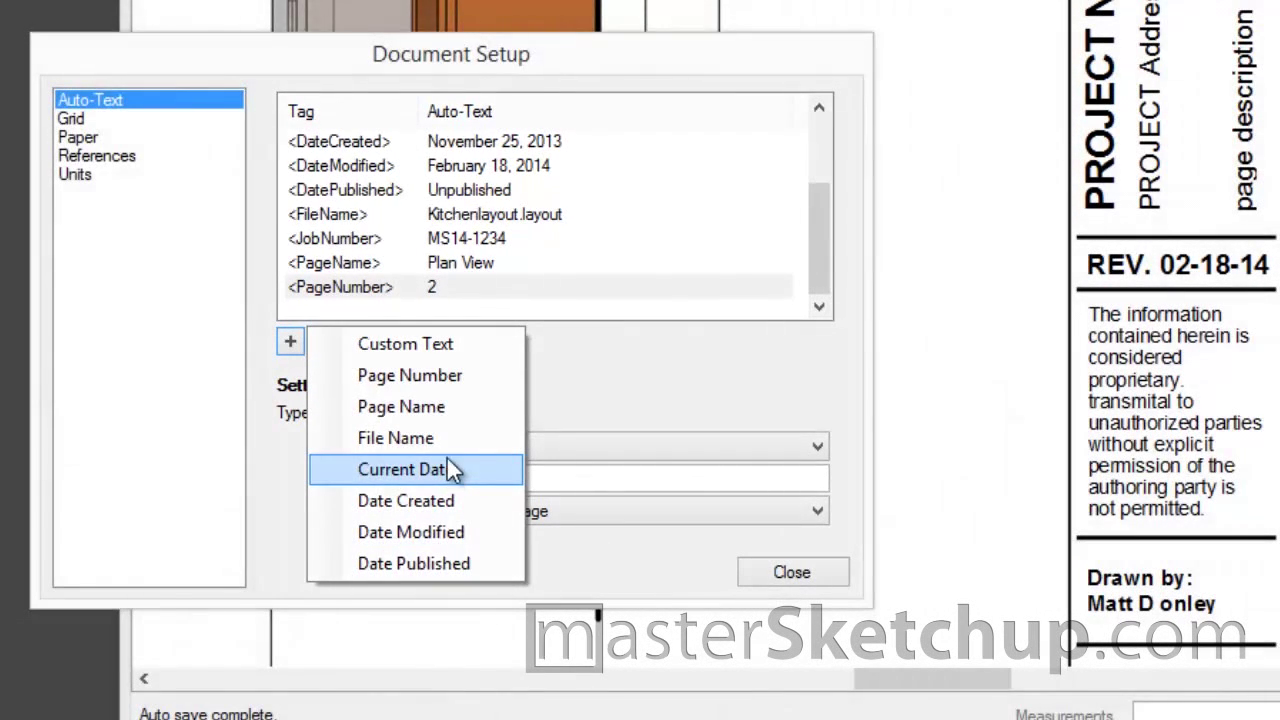
Step: Add a Page Number auto-text tag, listed as New Tag showing 2, and close Document Setup
click(460, 385)
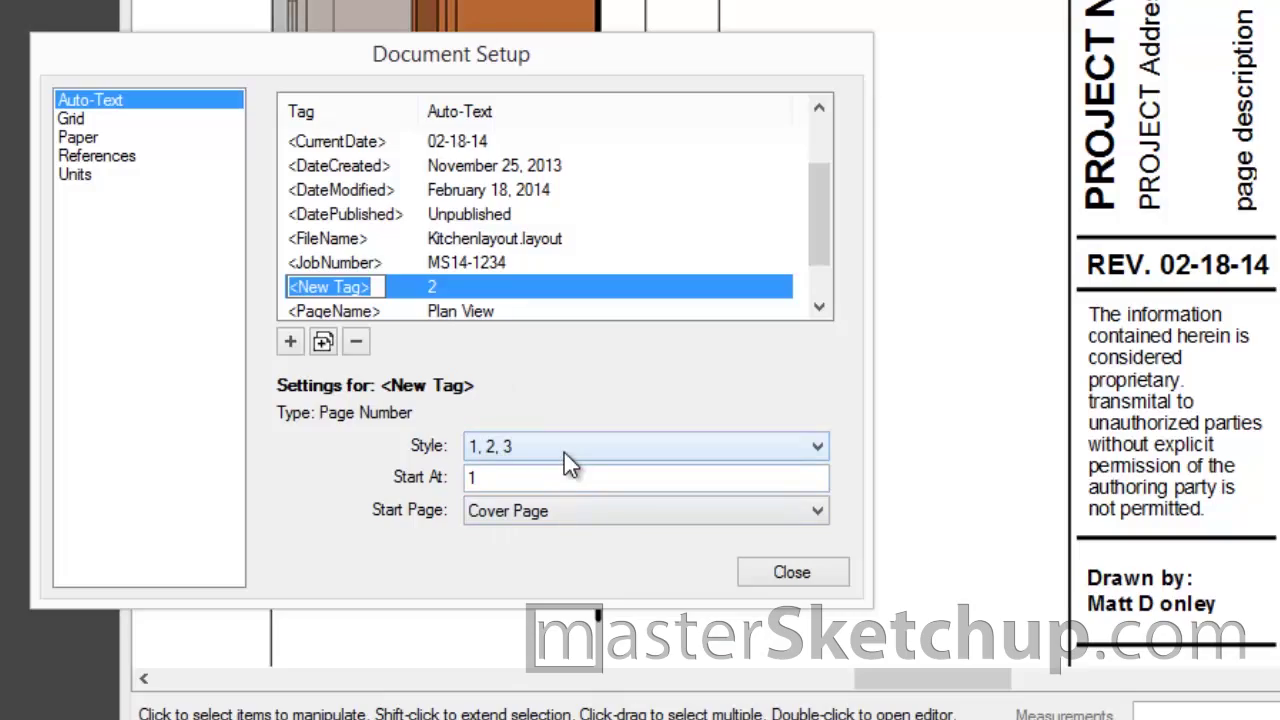
click(803, 578)
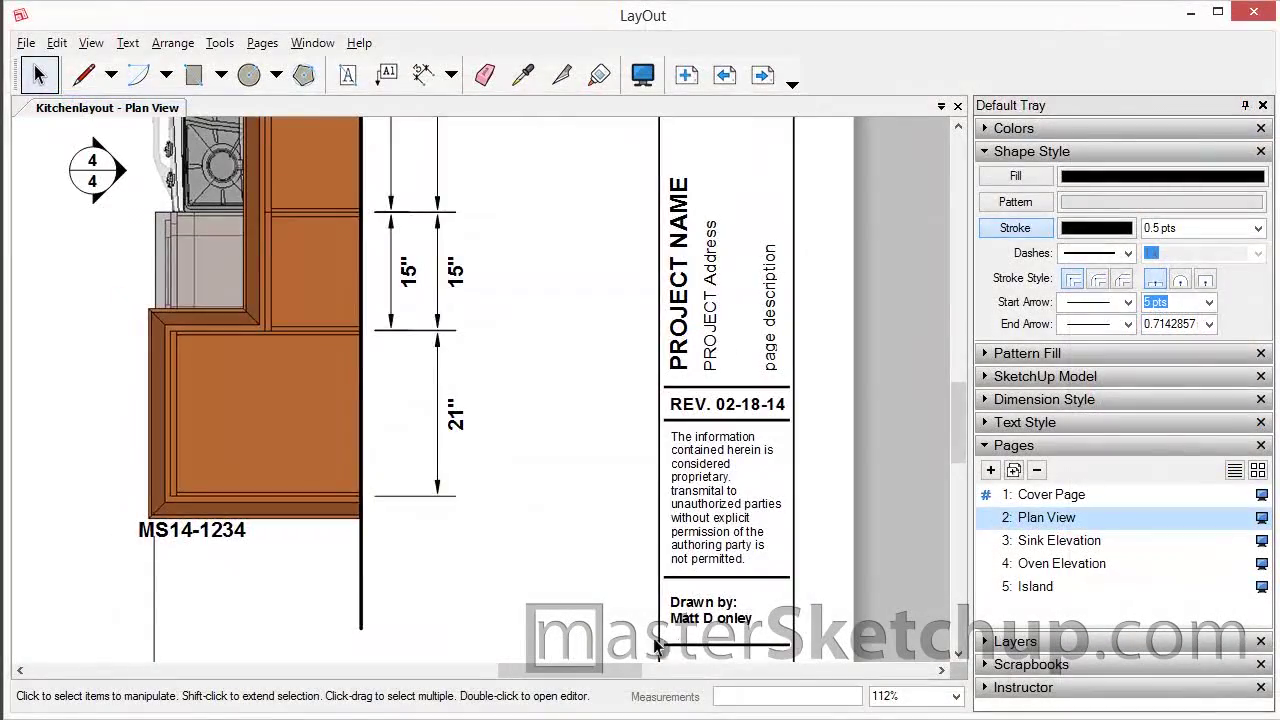
Step: Select the title block address text and expand the Layers list: Dimensions, Models2, Models, Titleblock
scroll(653, 638, down, 5)
scroll(764, 622, down, 4)
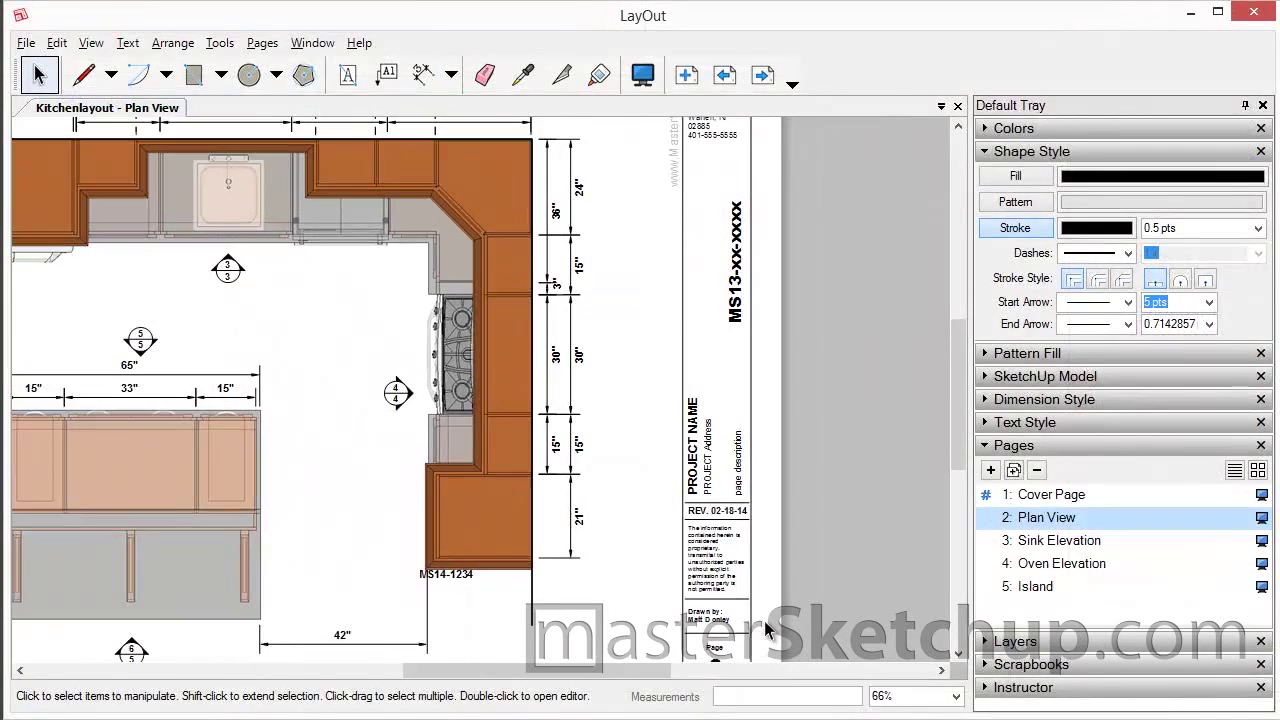
scroll(763, 615, down, 2)
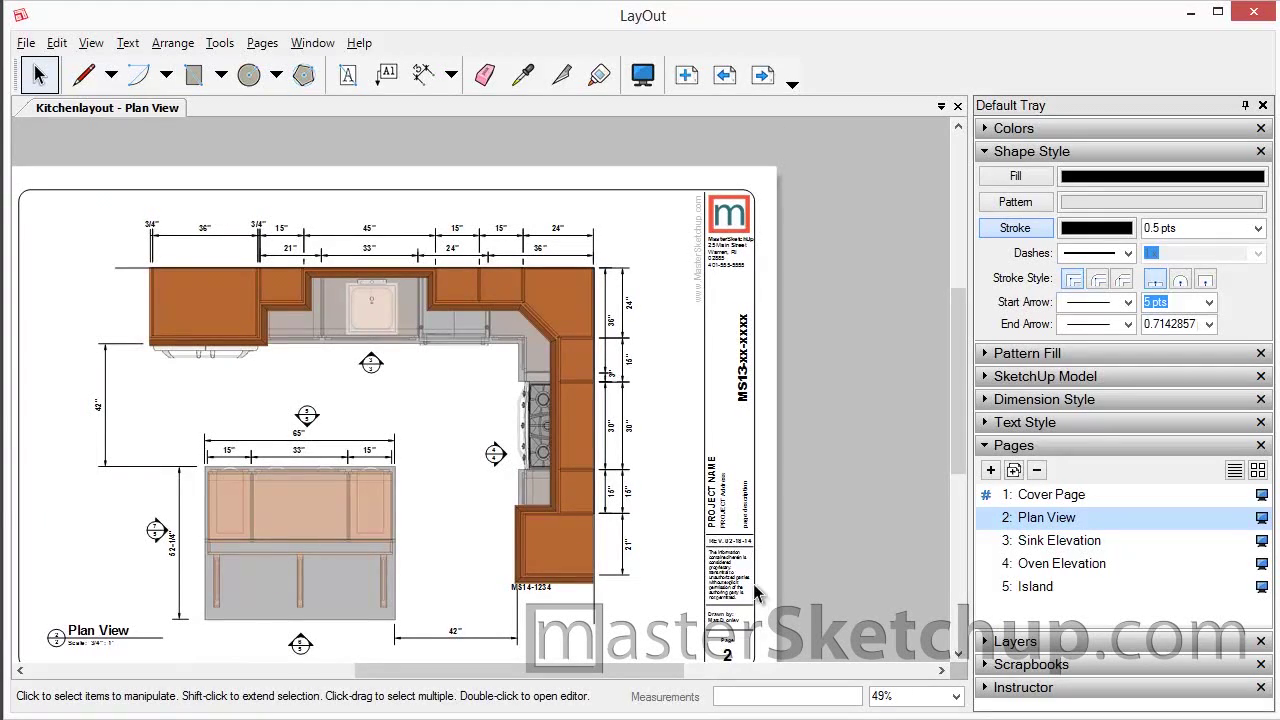
click(733, 250)
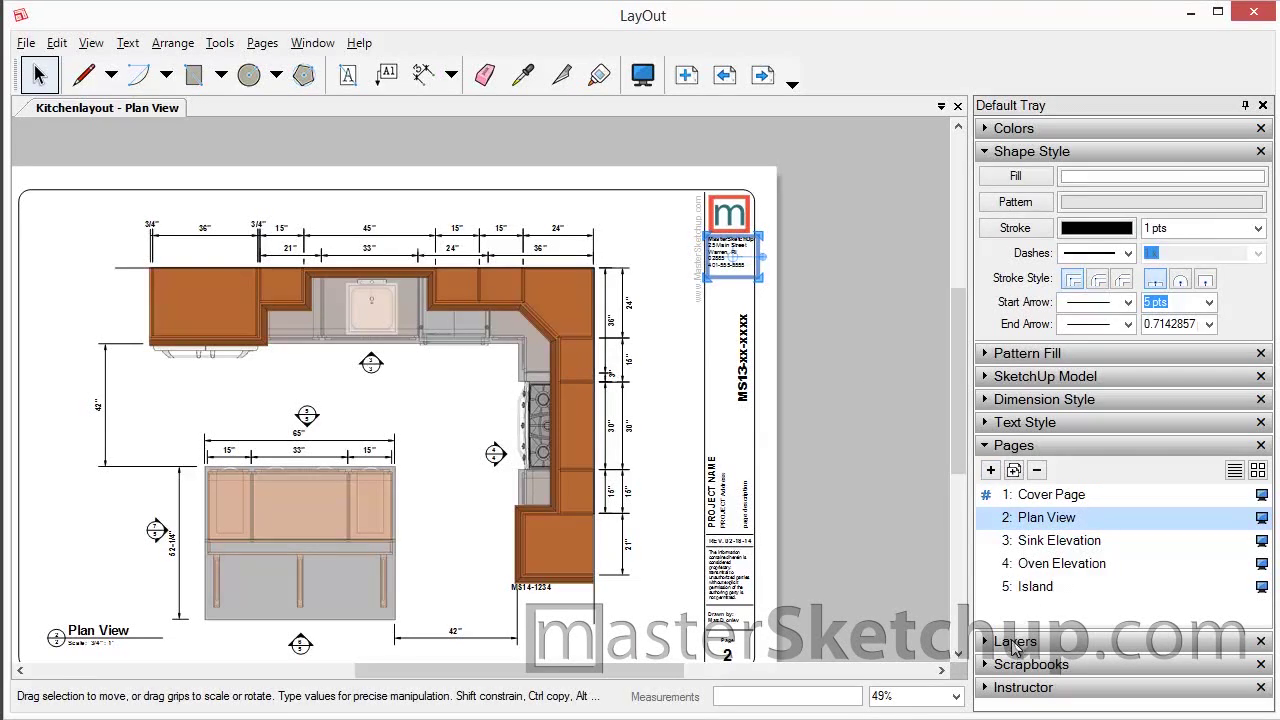
click(1015, 641)
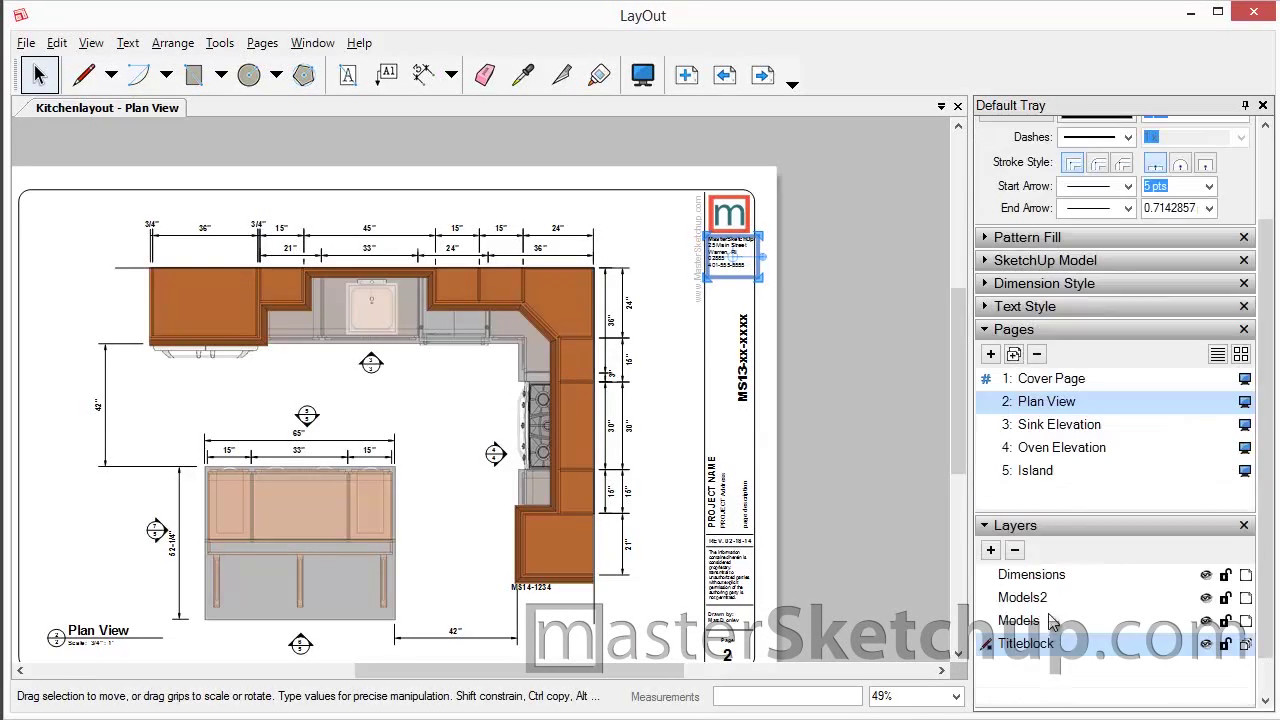
Step: Enter and exit editing of the MS13-xx-xxxx job number text unchanged, then clear the selection
double_click(743, 375)
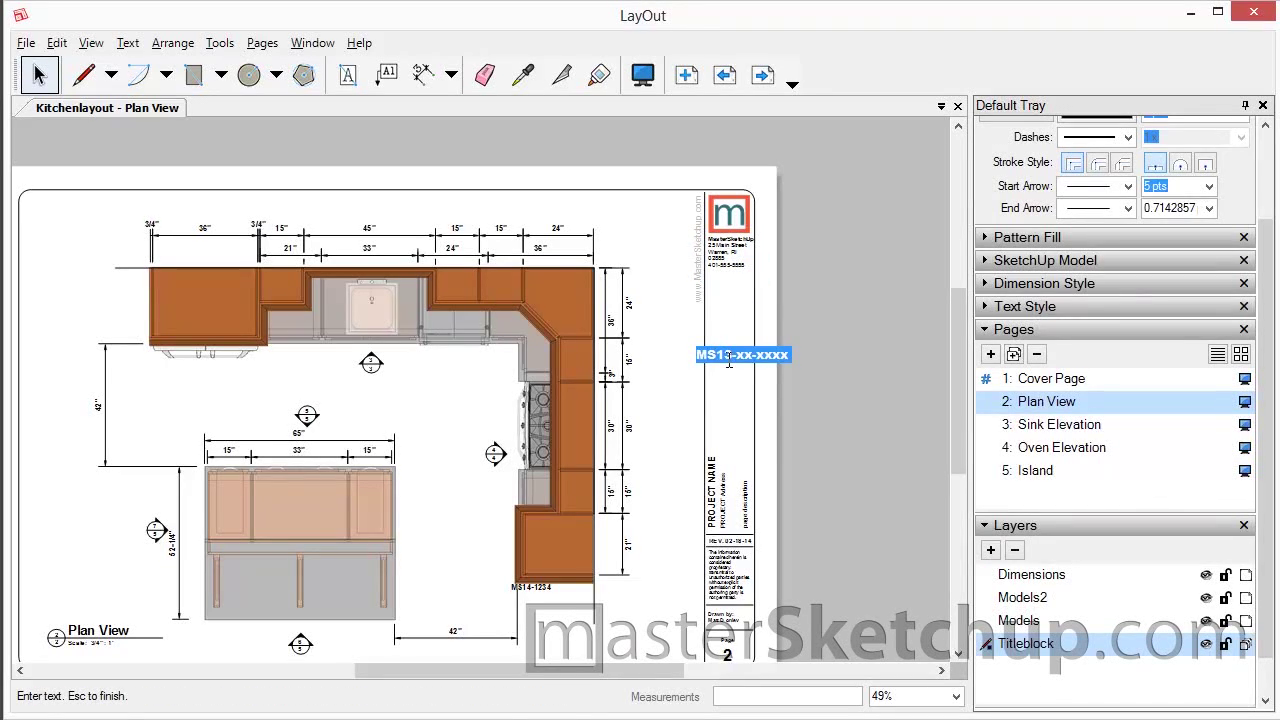
click(762, 291)
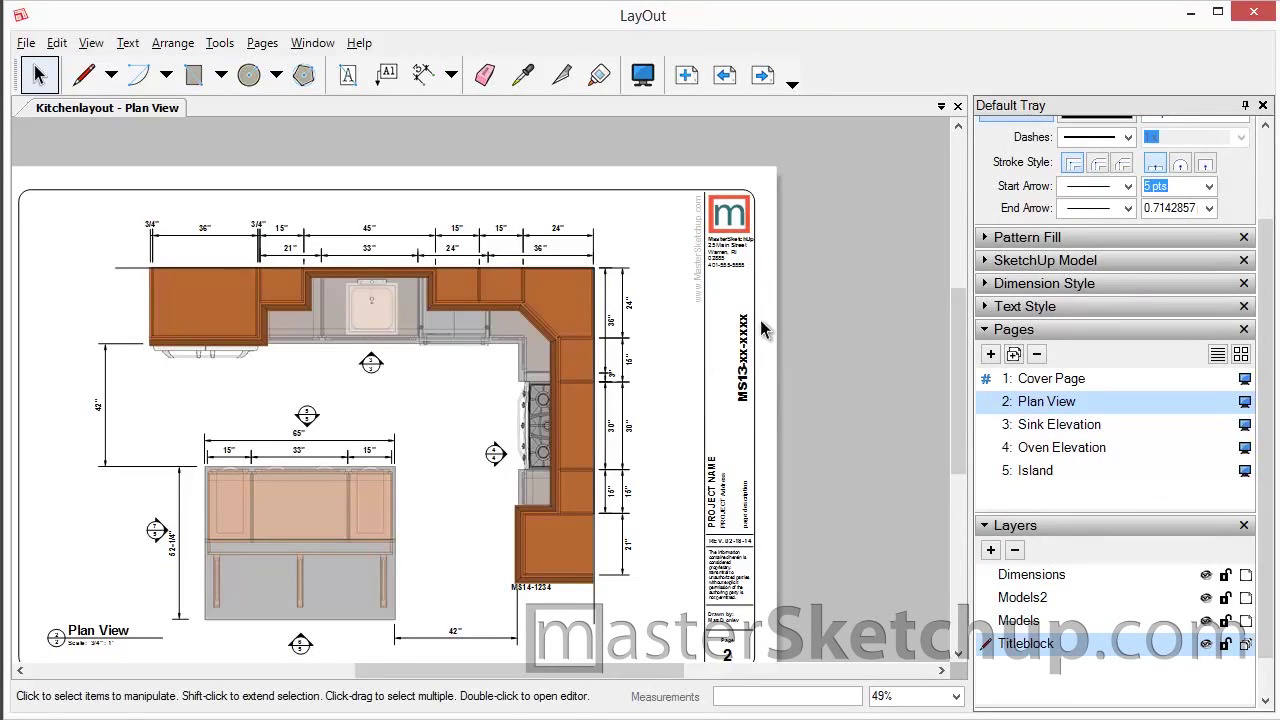
click(445, 445)
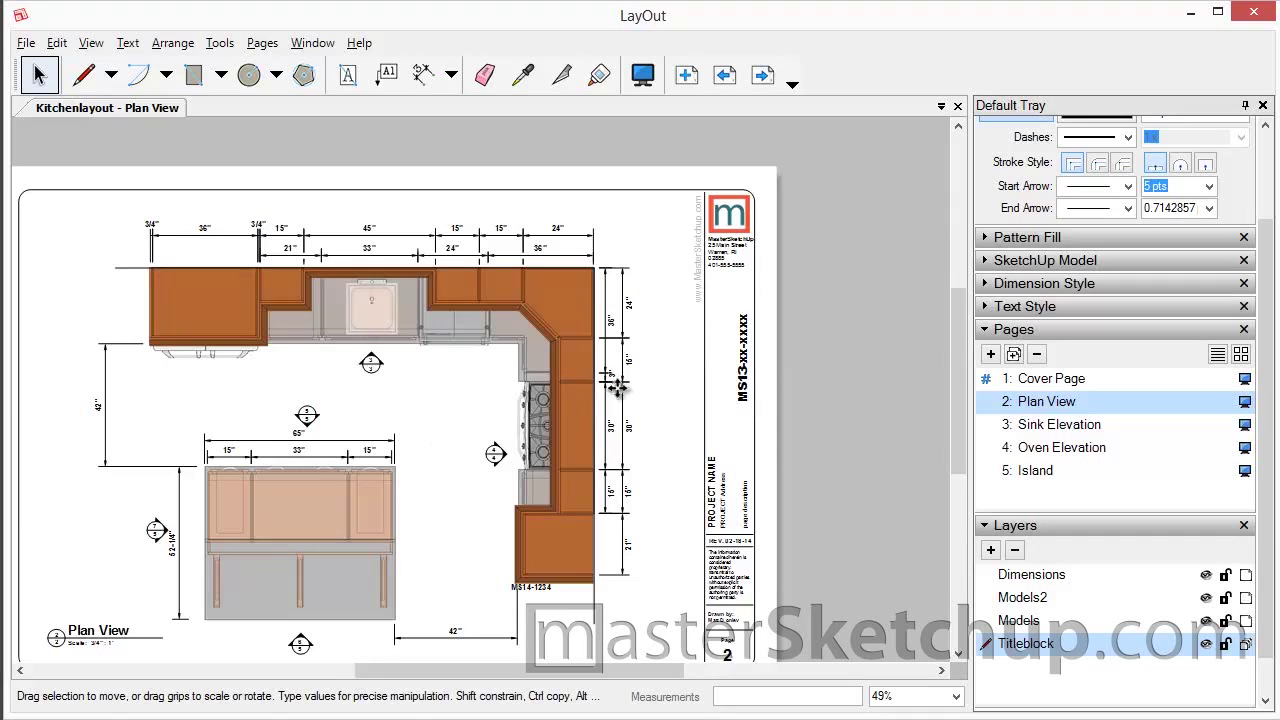
scroll(740, 418, down, 2)
scroll(740, 418, down, 1)
key(Escape)
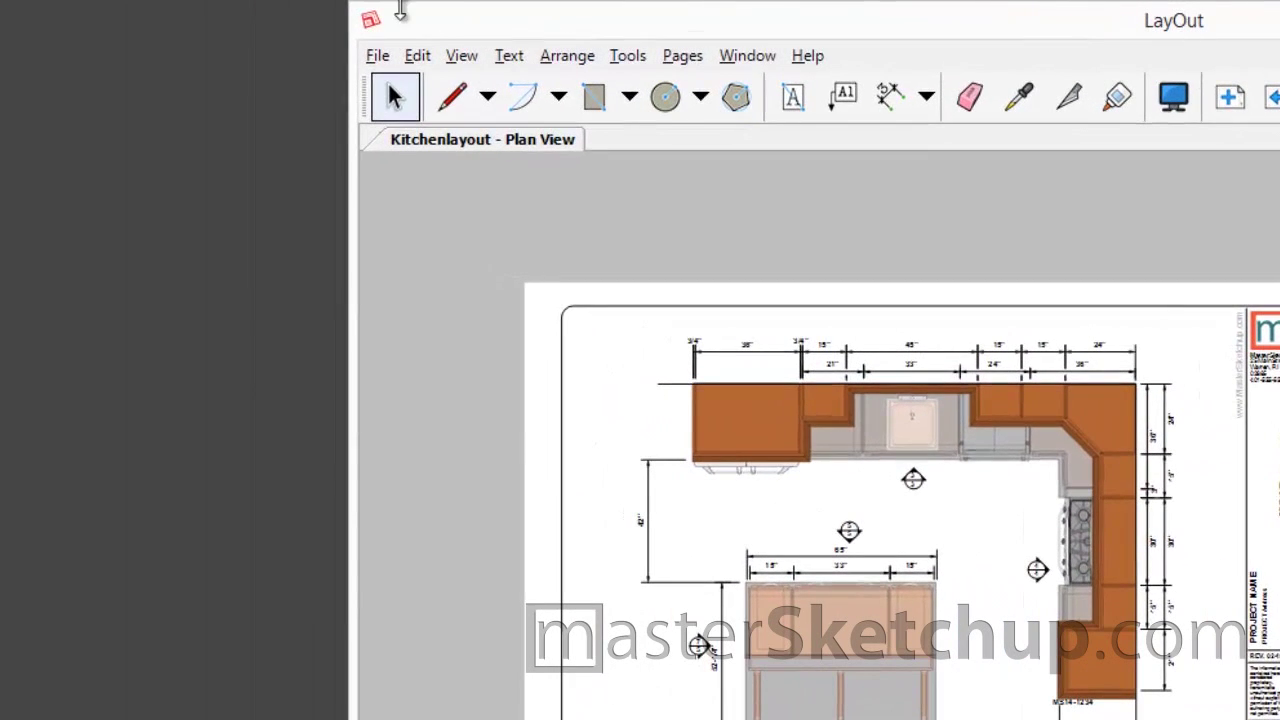
click(377, 55)
click(300, 418)
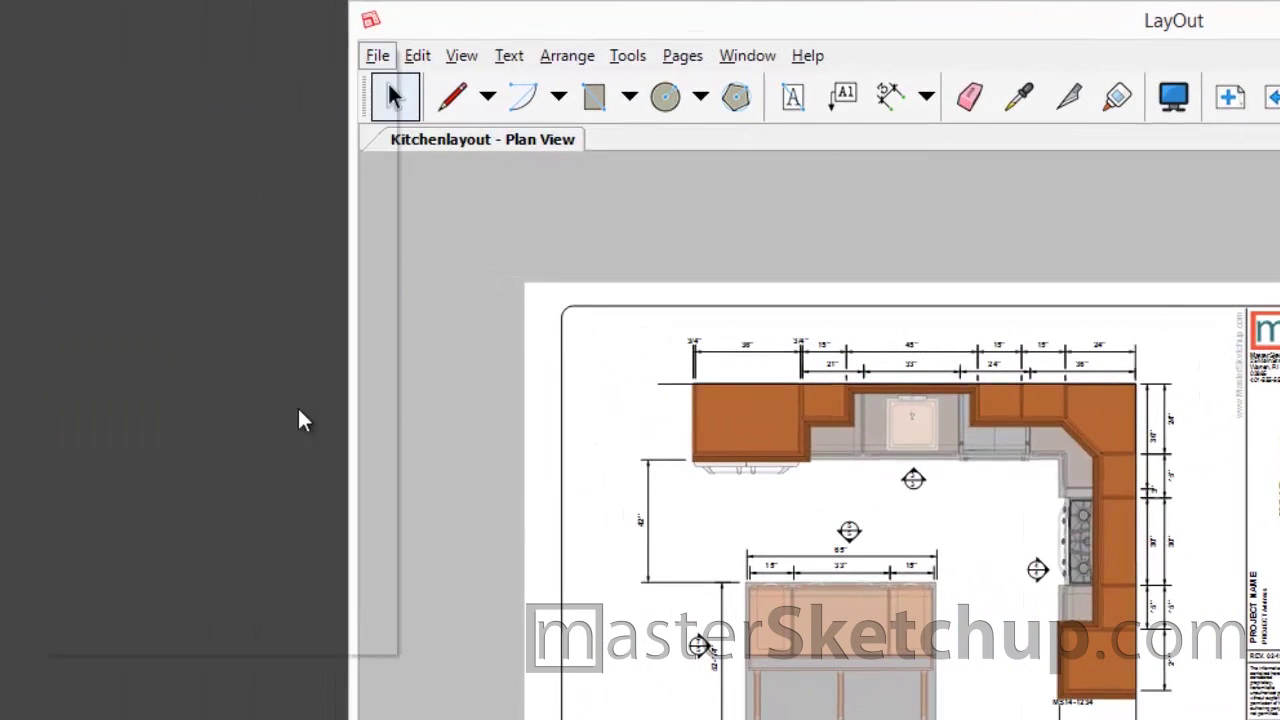
click(480, 195)
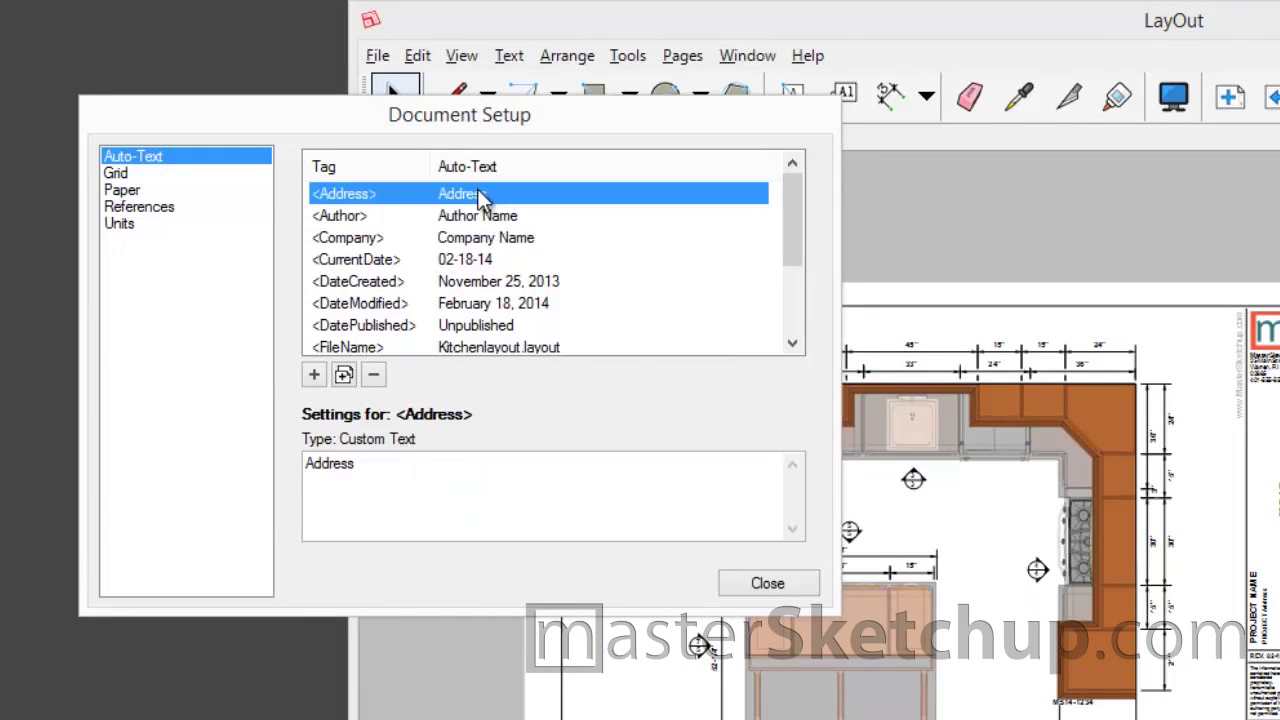
click(530, 470)
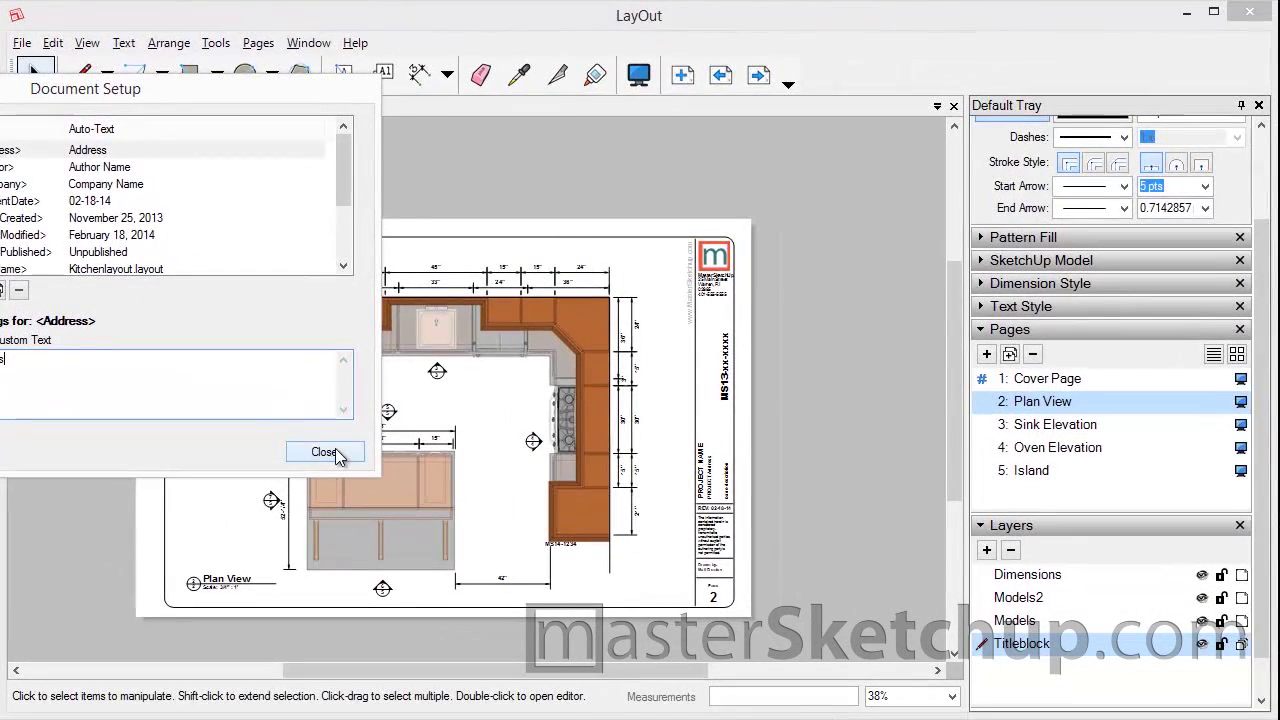
click(324, 452)
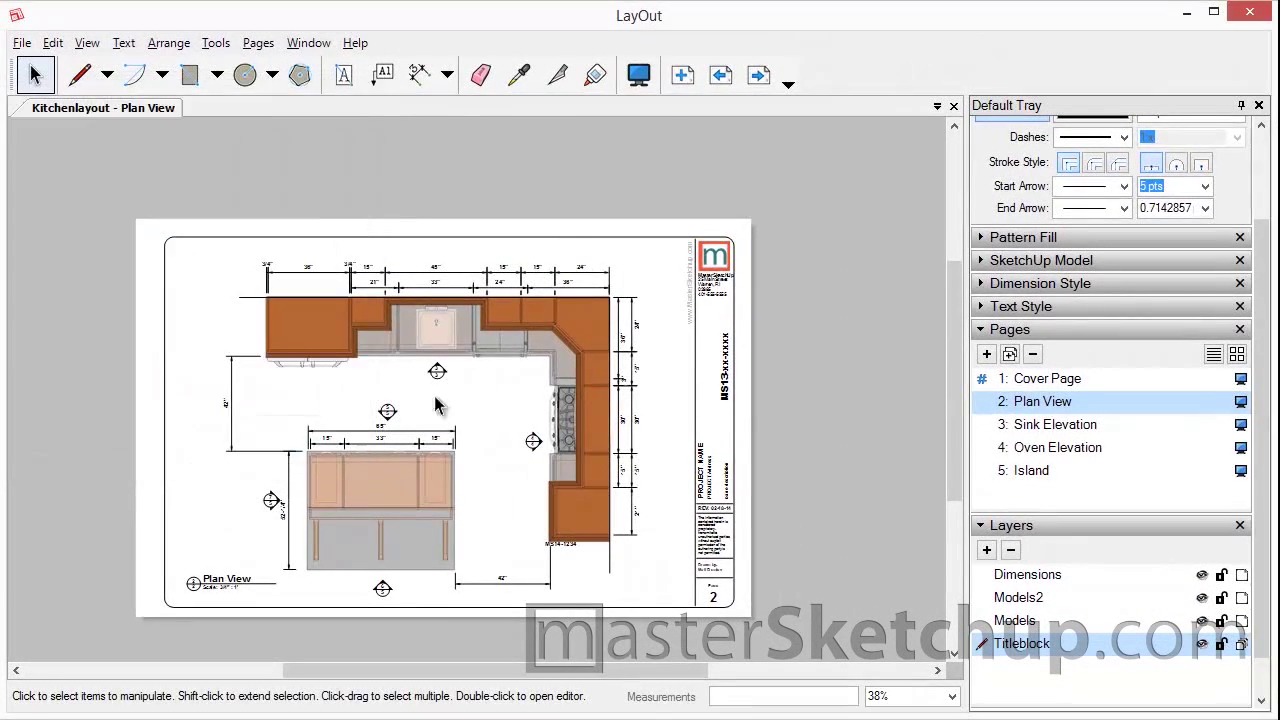
scroll(713, 290, up, 1)
scroll(713, 290, up, 5)
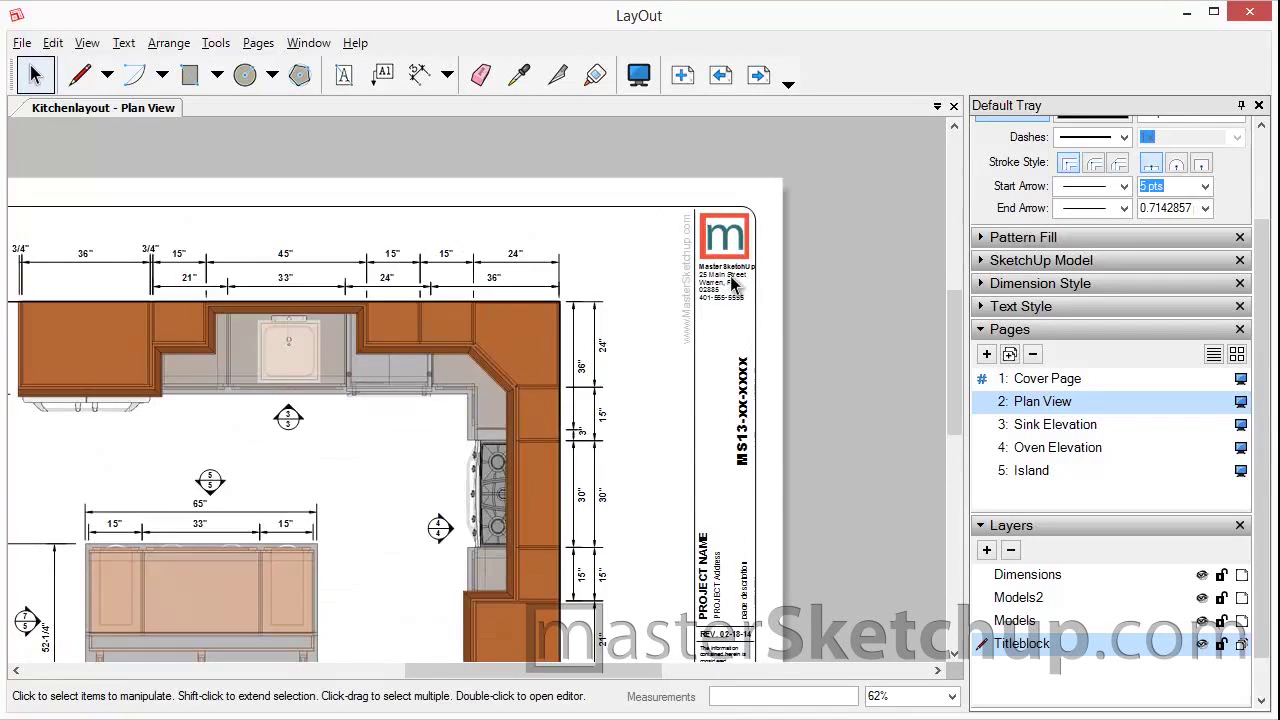
scroll(745, 280, up, 1)
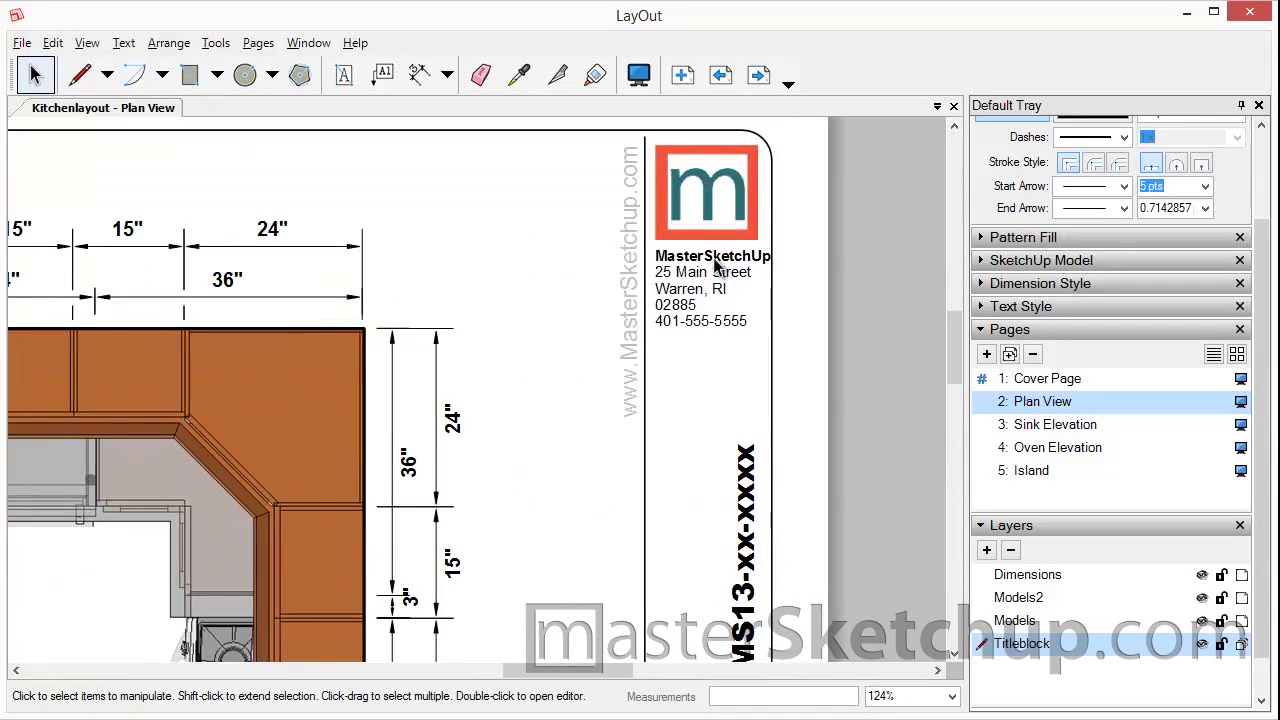
click(708, 262)
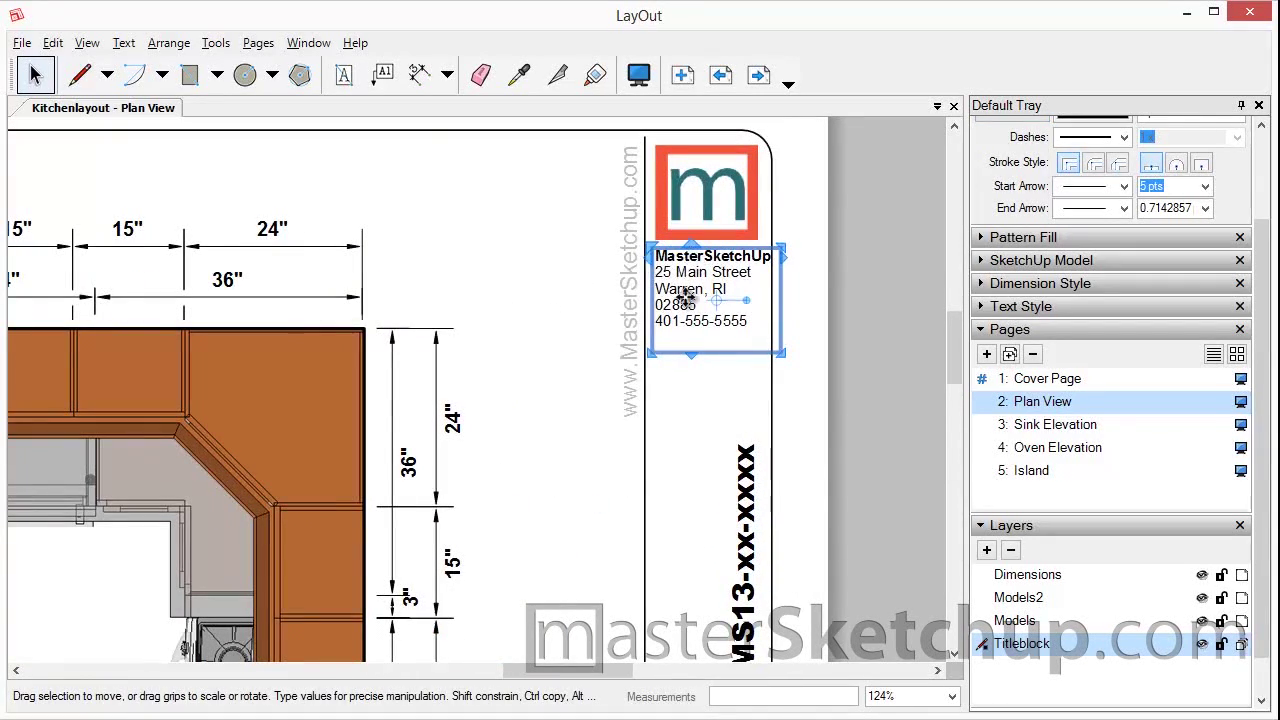
scroll(668, 240, down, 4)
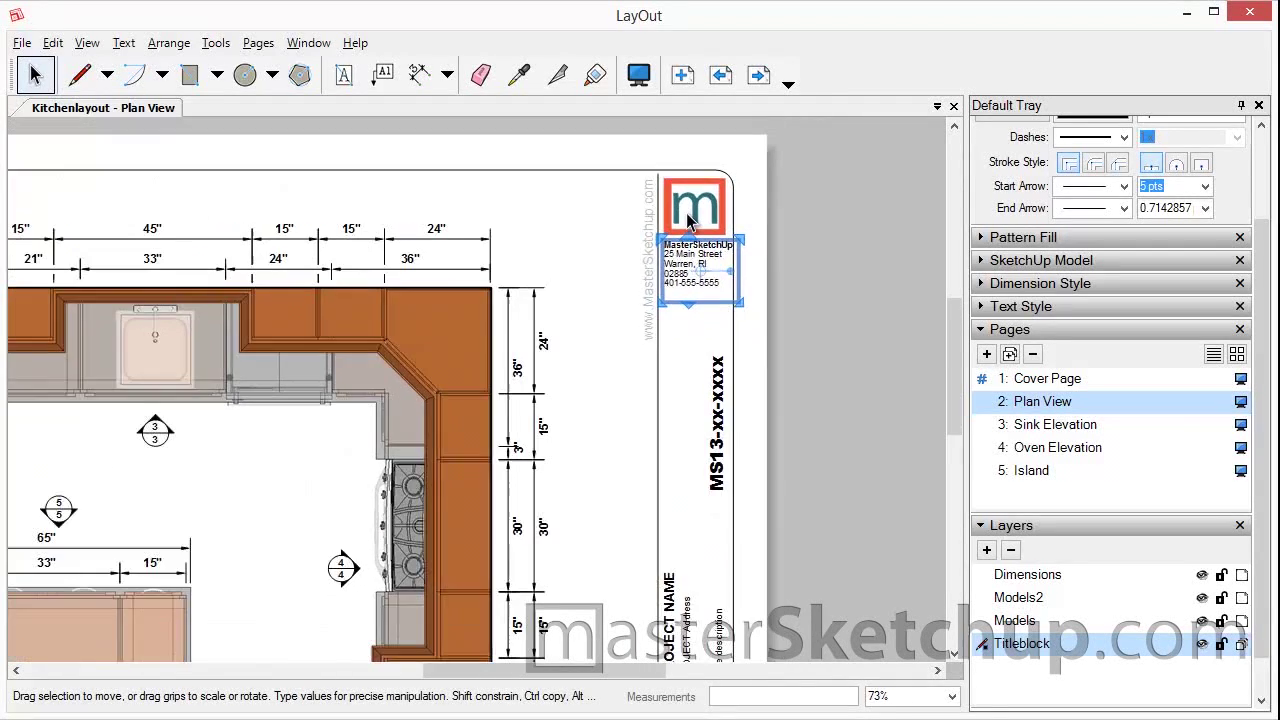
scroll(655, 575, up, 3)
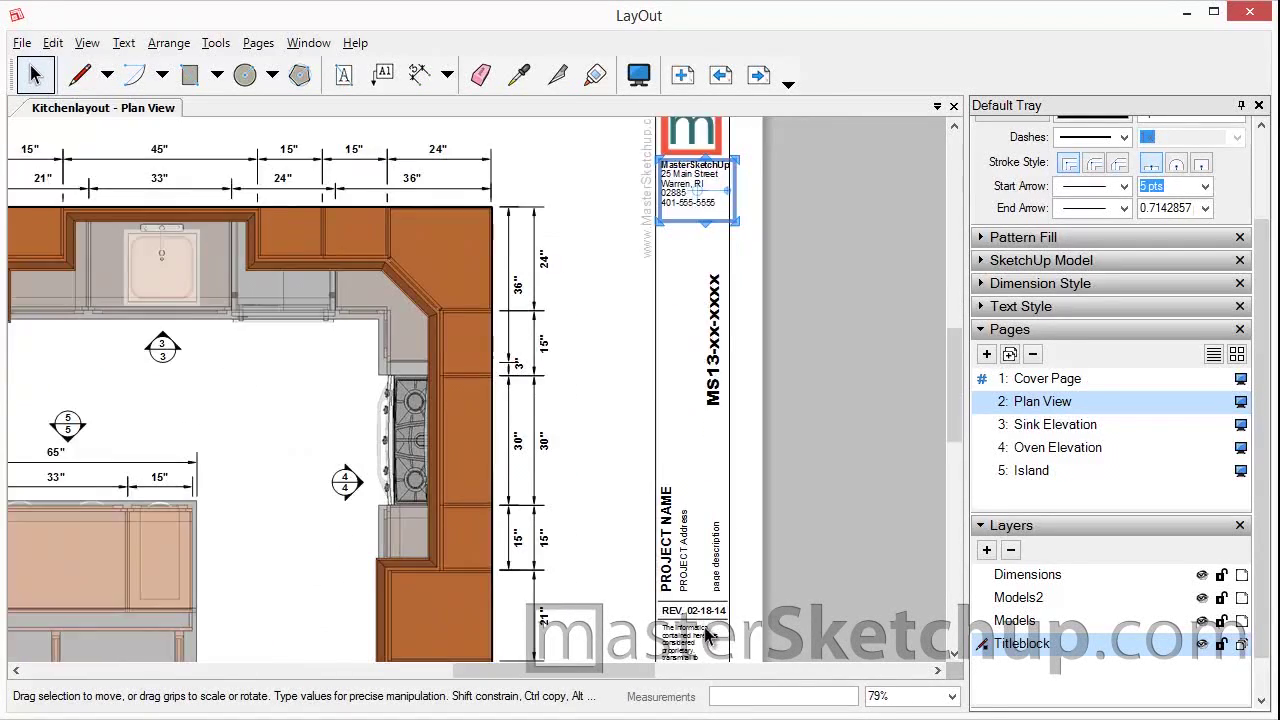
click(650, 572)
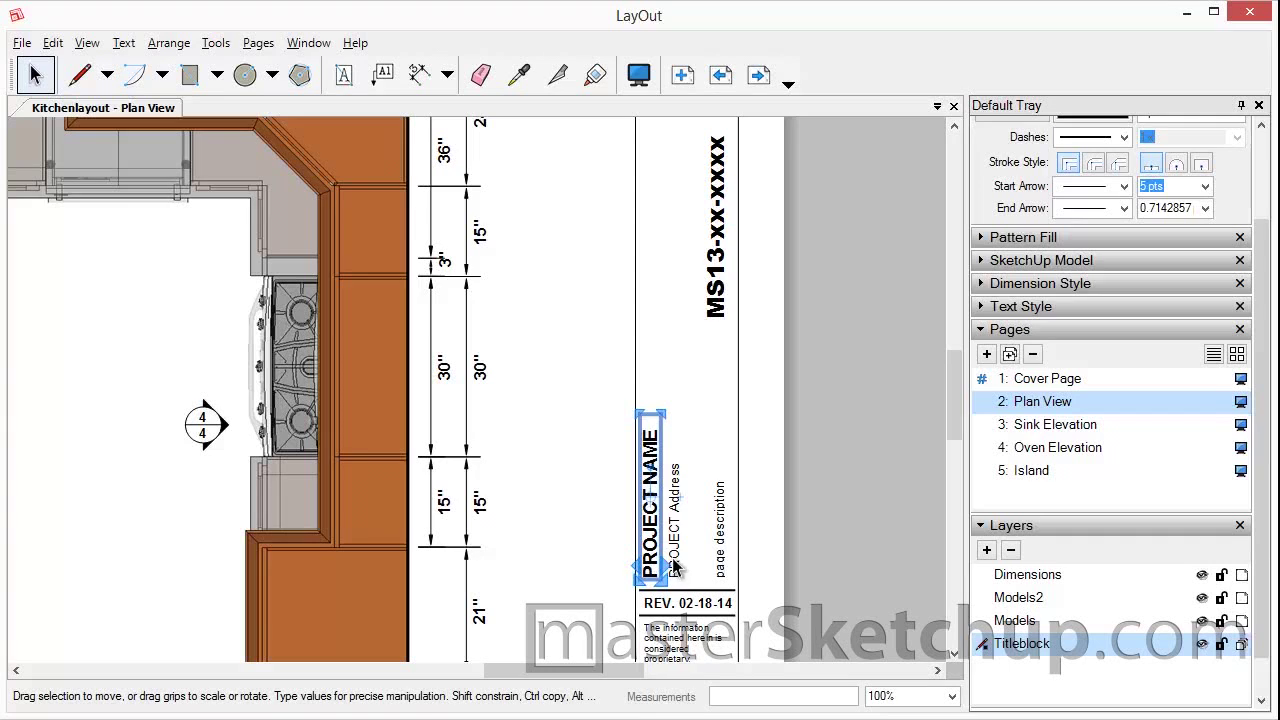
click(675, 560)
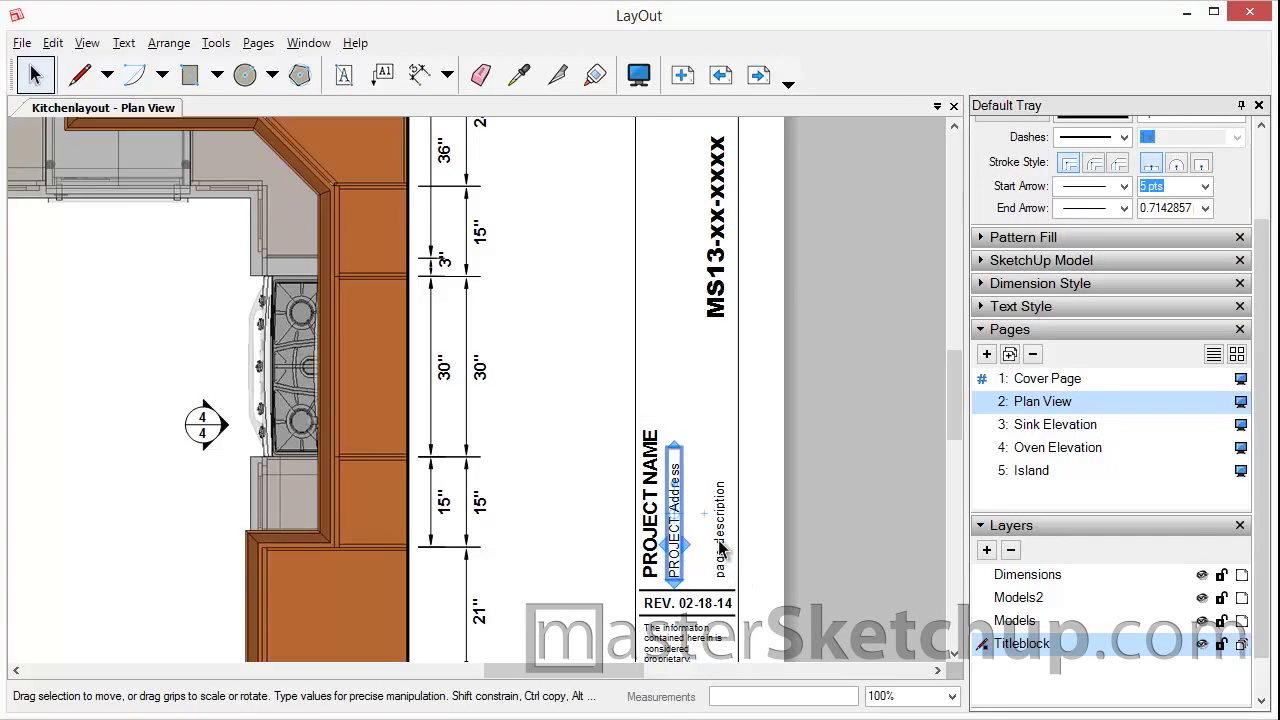
click(720, 290)
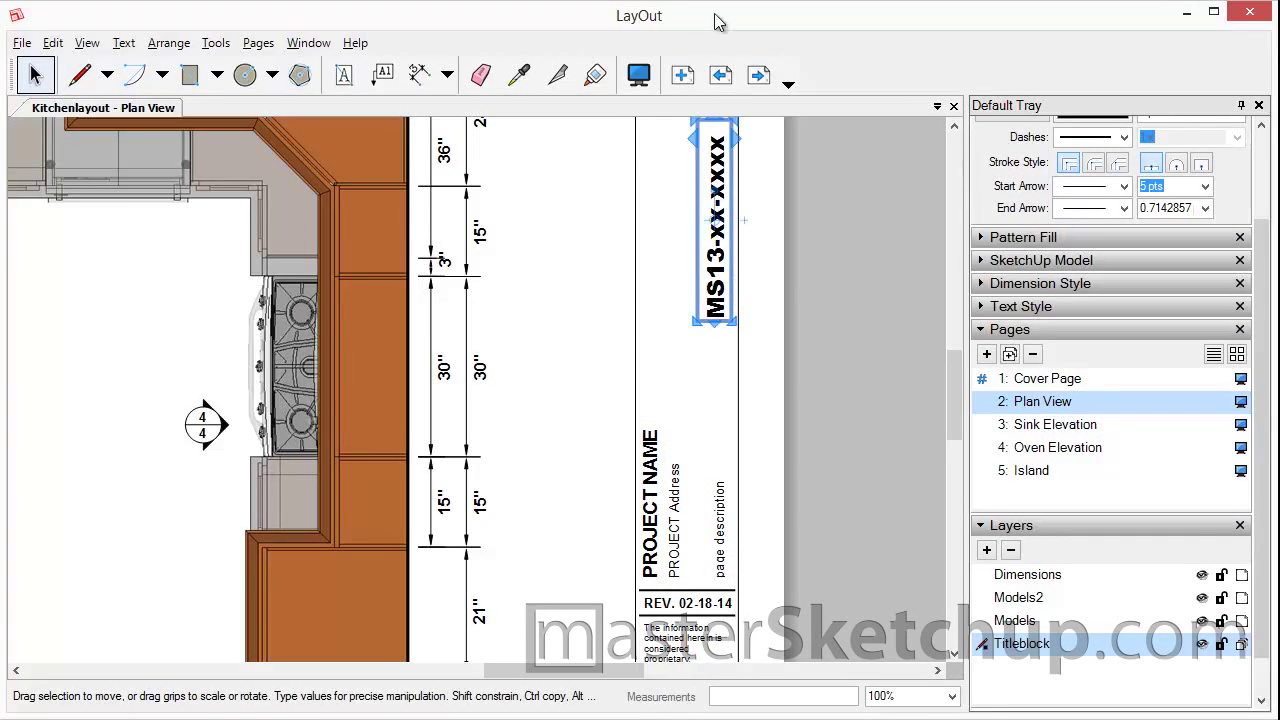
scroll(745, 400, down, 1)
scroll(748, 402, down, 4)
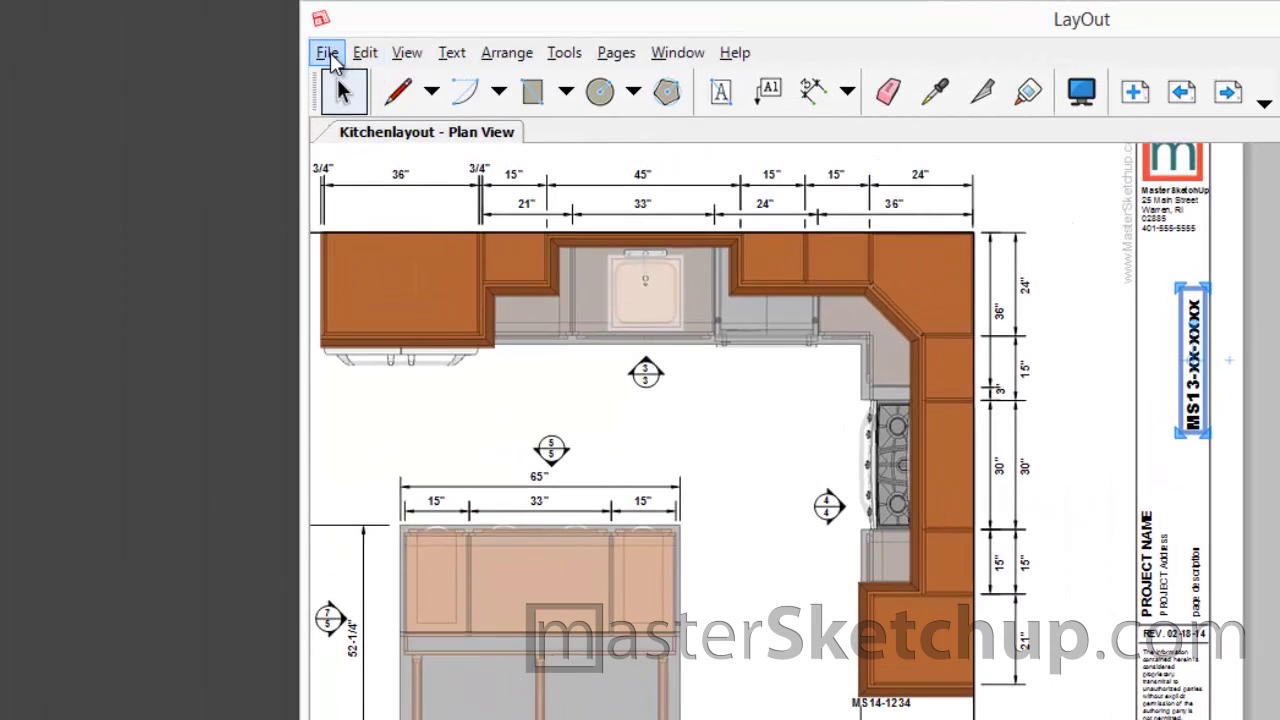
click(329, 53)
click(280, 383)
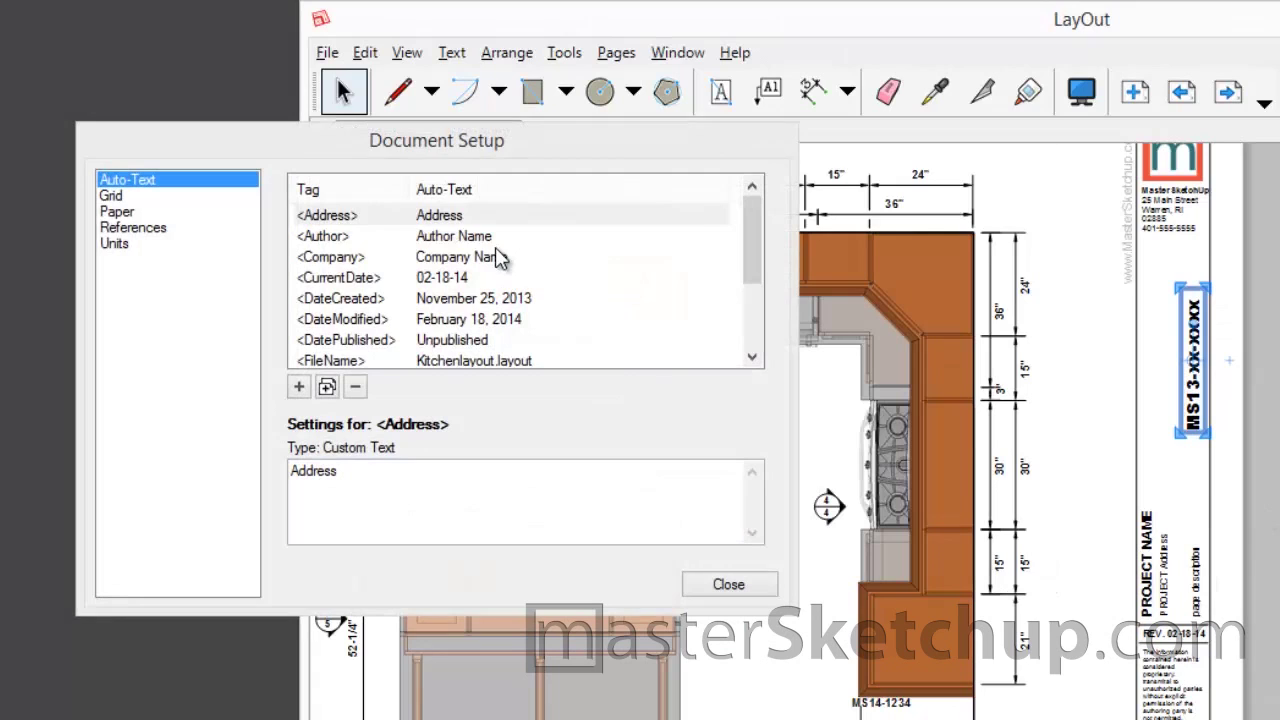
click(334, 222)
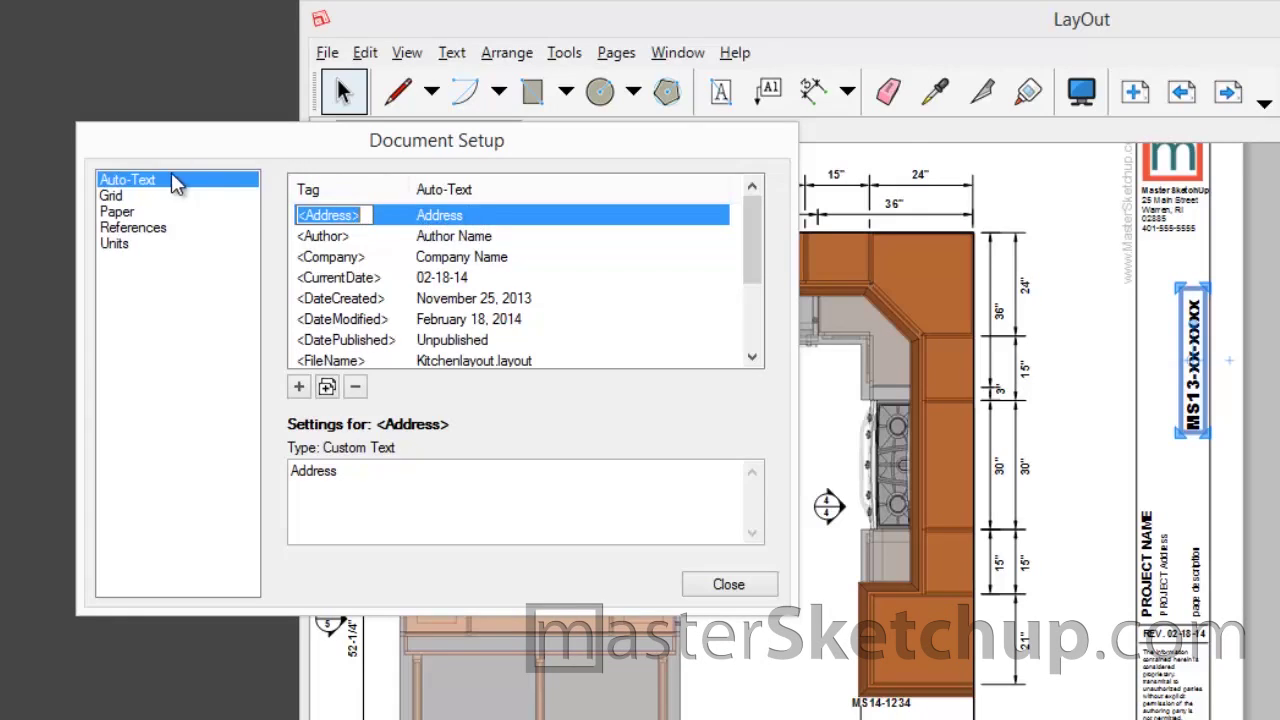
double_click(426, 487)
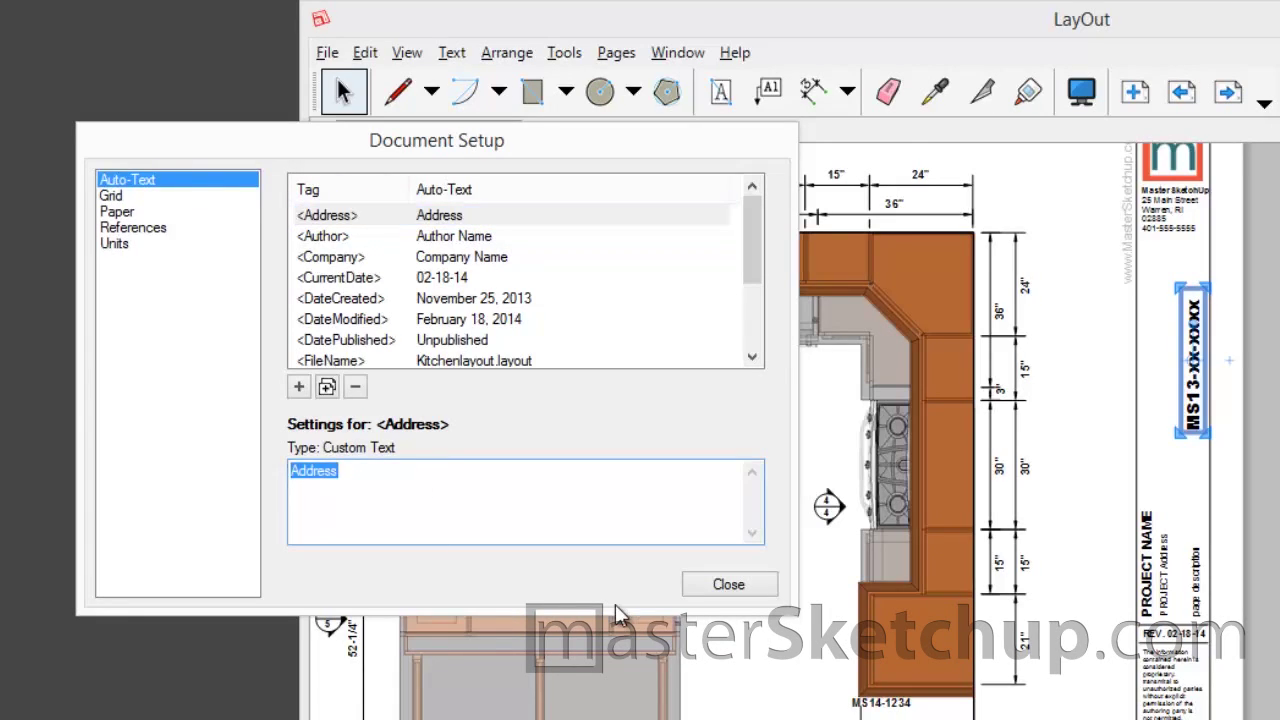
text(12 Main street)
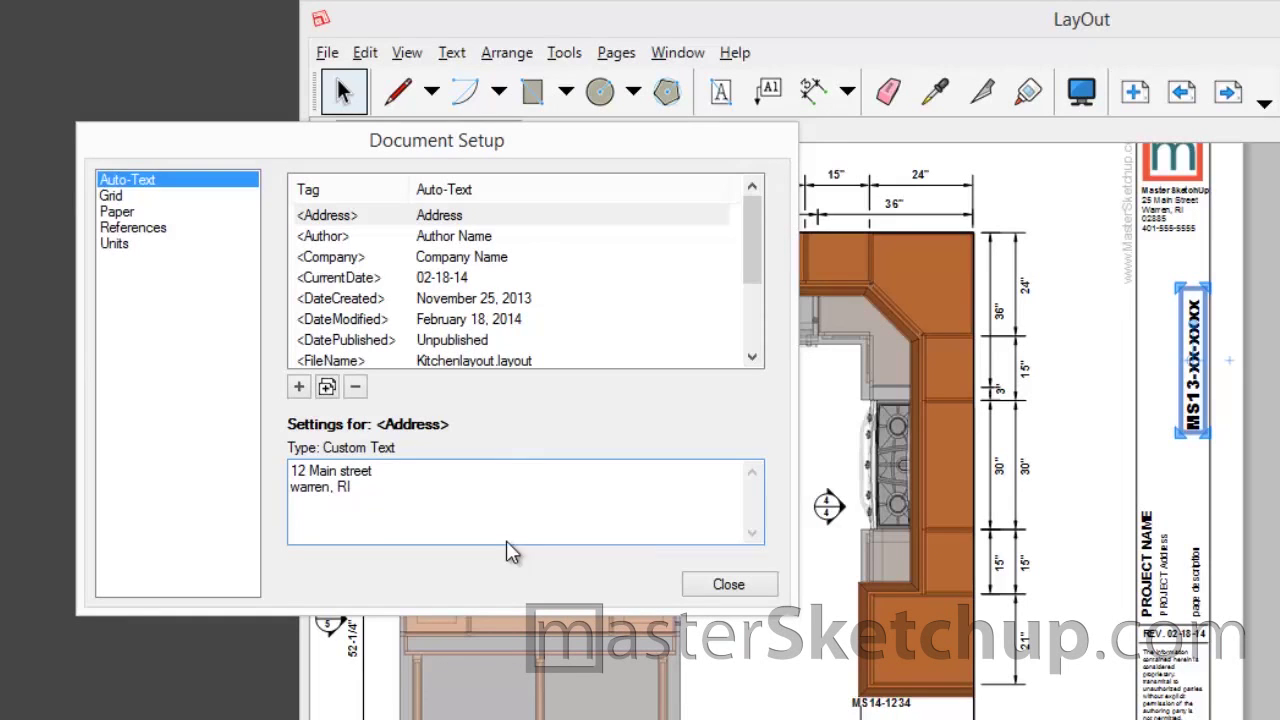
Step: Replace the Author auto-text value with the author's name
click(488, 238)
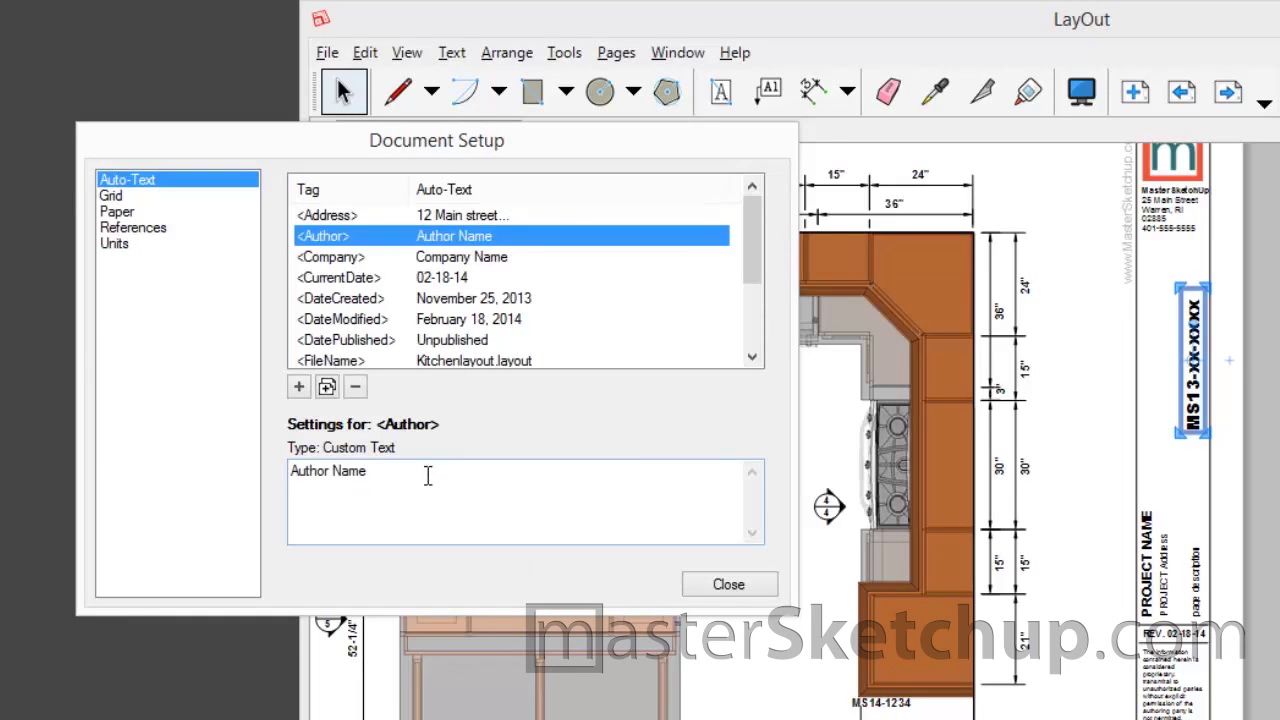
click(454, 492)
text(Matt)
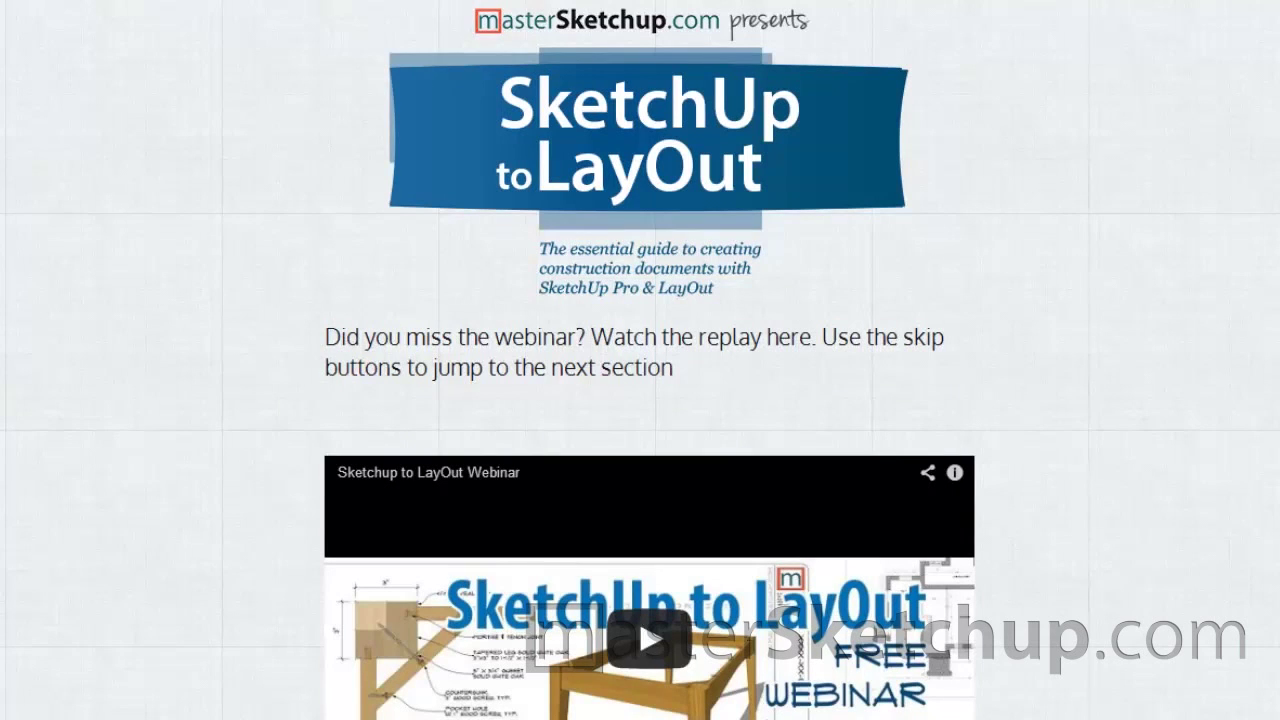
Step: Scroll the sketchuptolayout.com page past the webinar video toward the package pricing section
scroll(1060, 457, down, 3)
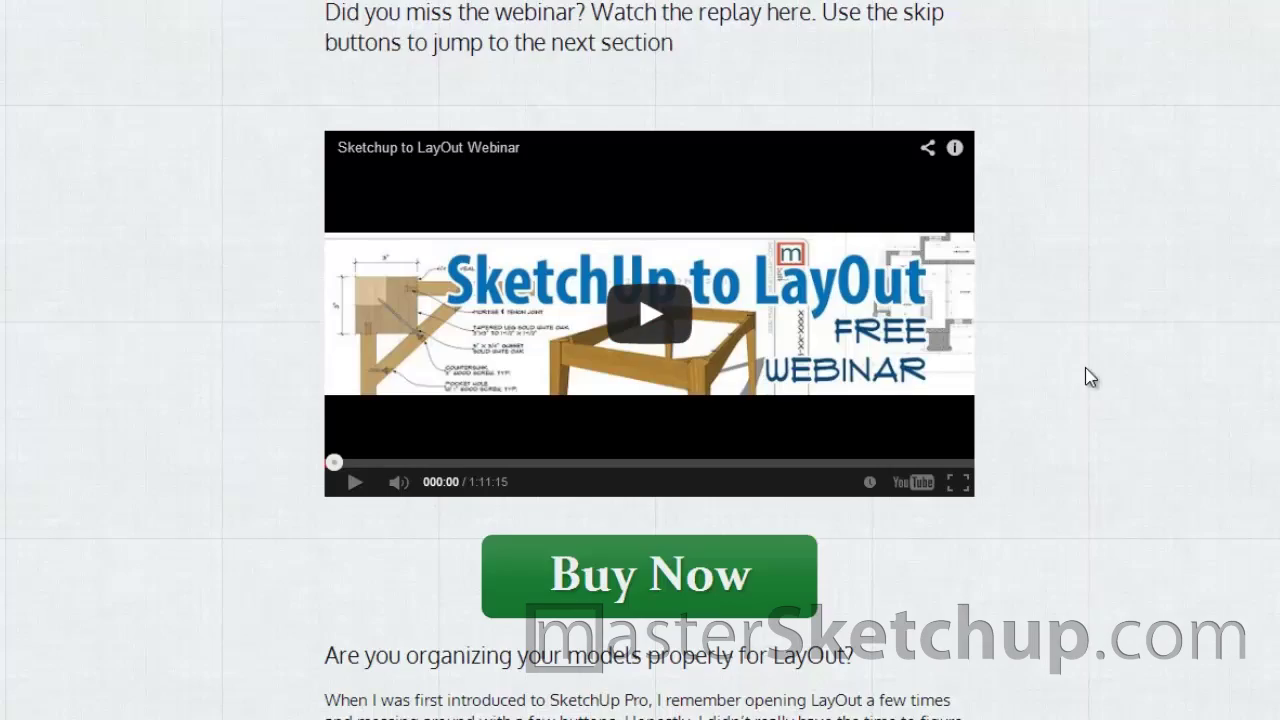
scroll(714, 580, down, 10)
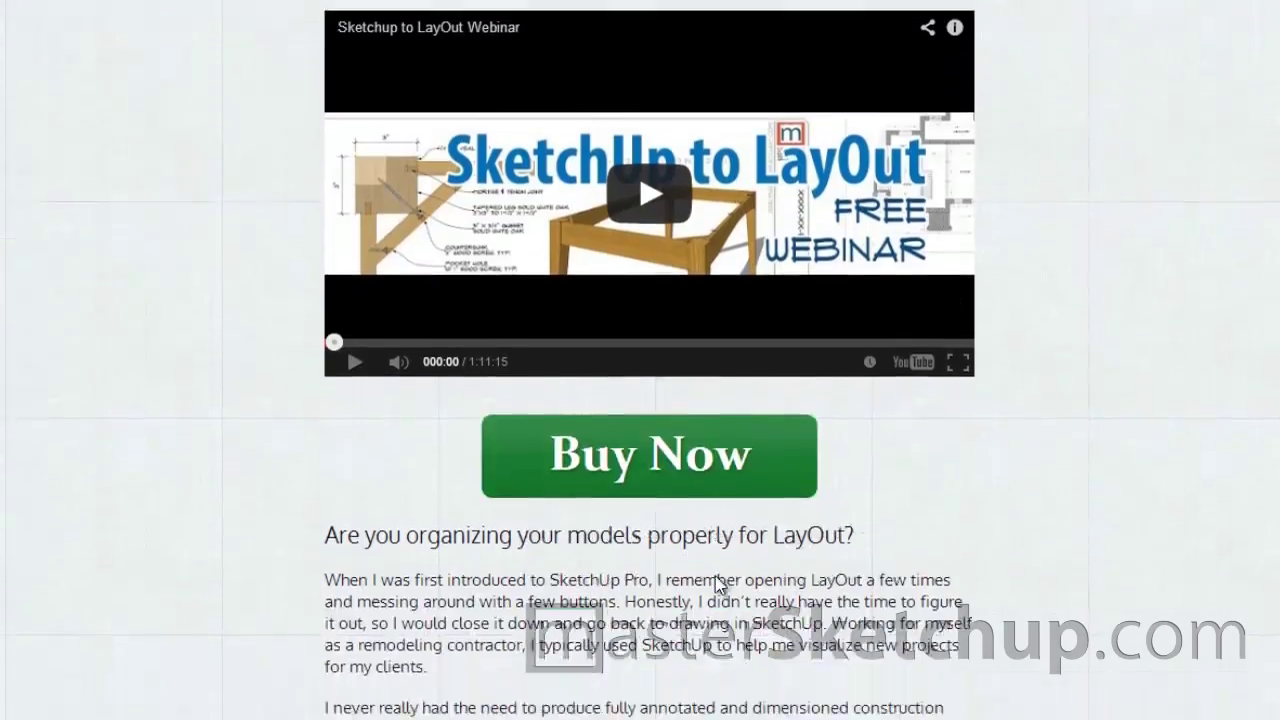